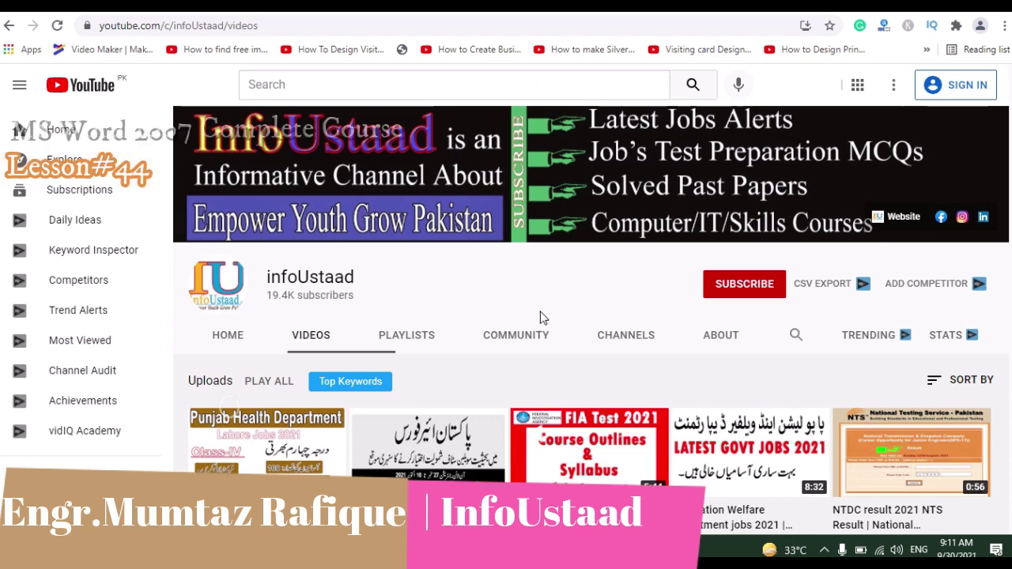
Step: Switch from the YouTube channel page to the Lesson 44 Word document
{"action": "mouse_move", "coordinate": [637, 551]}
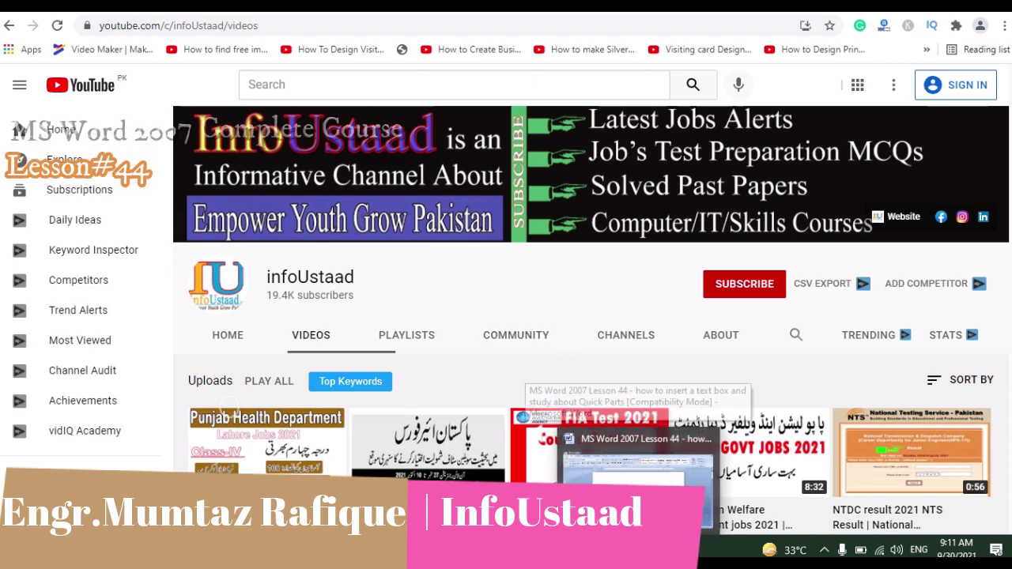
{"action": "left_click", "coordinate": [637, 466]}
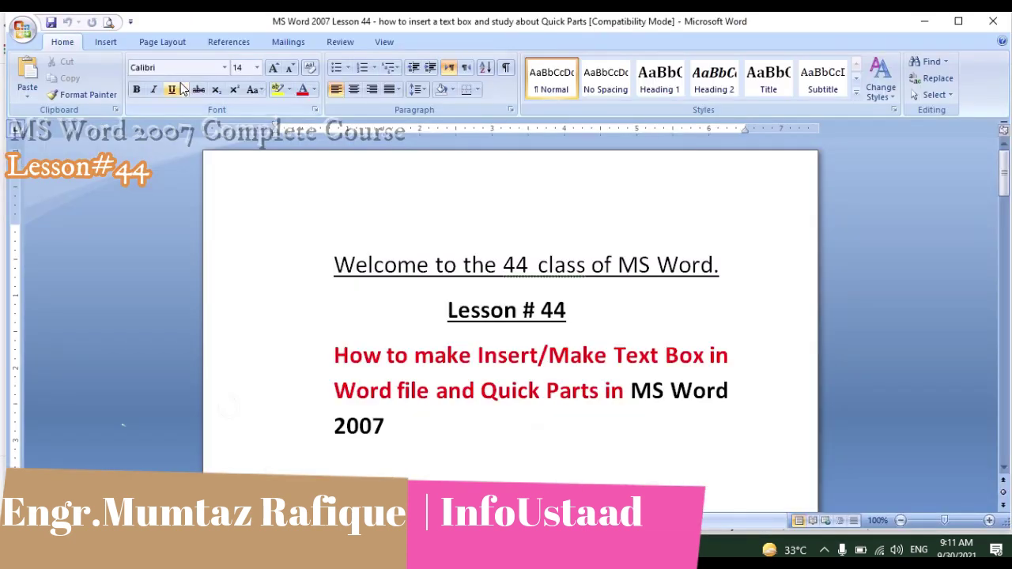
Step: Show the Insert commands and scroll the document down to the Searching Keywords page
{"action": "left_click", "coordinate": [108, 43]}
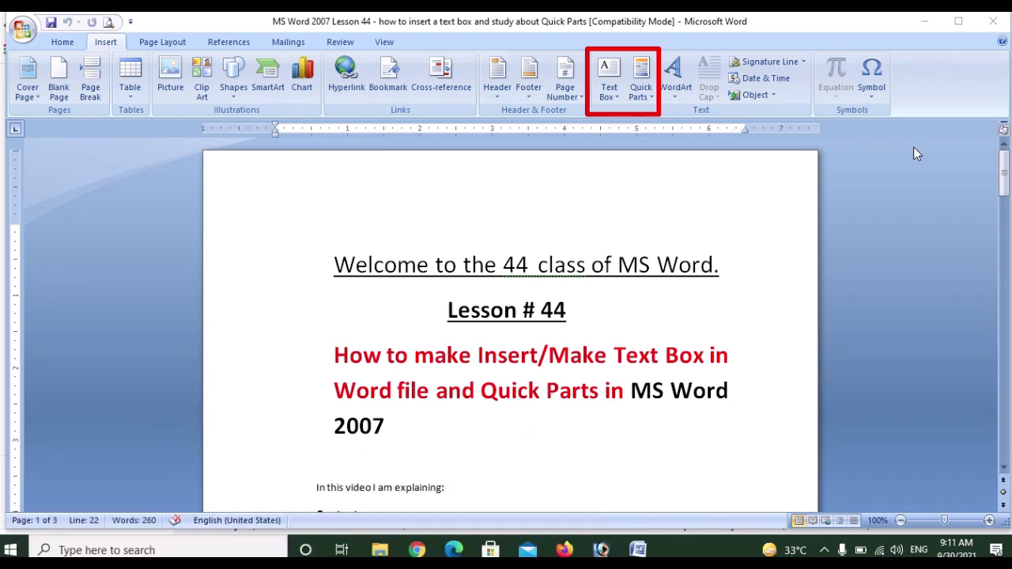
{"action": "left_click_drag", "start_coordinate": [1005, 183], "coordinate": [1006, 270]}
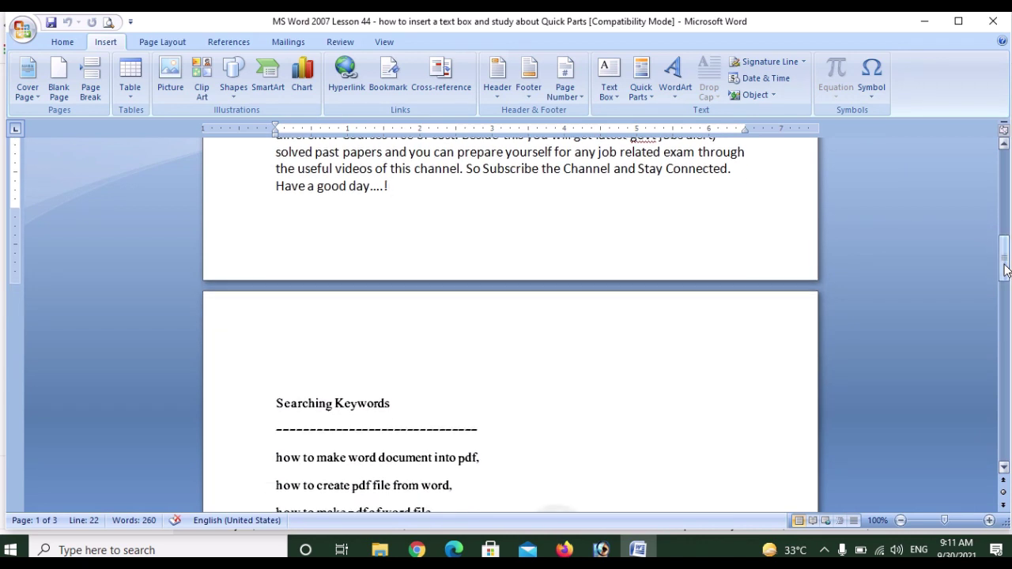
Step: Insert an Austere Quote text box from the built-in Text Box gallery
{"action": "left_click", "coordinate": [617, 100]}
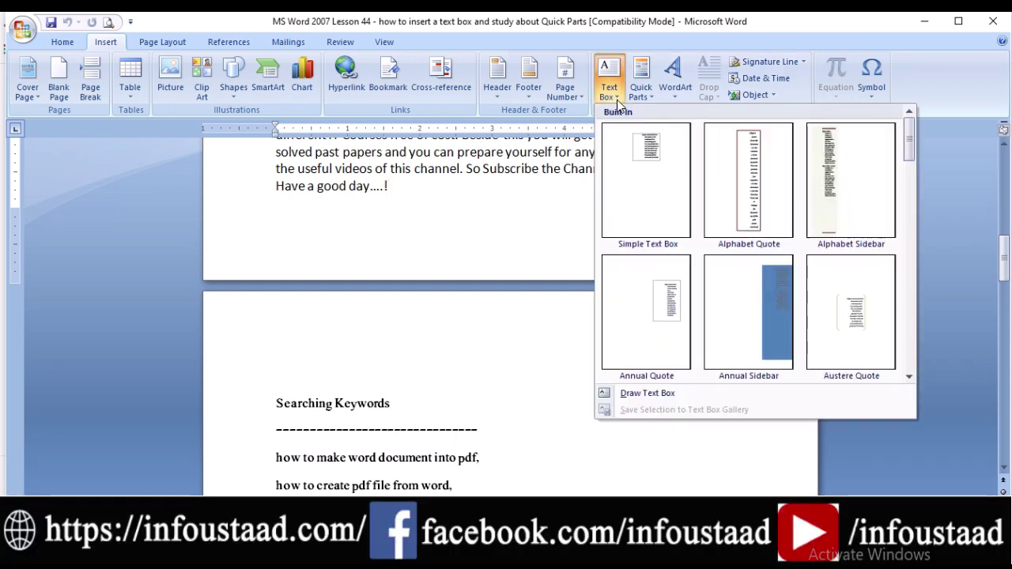
{"action": "left_click", "coordinate": [616, 100]}
{"action": "left_click", "coordinate": [616, 100]}
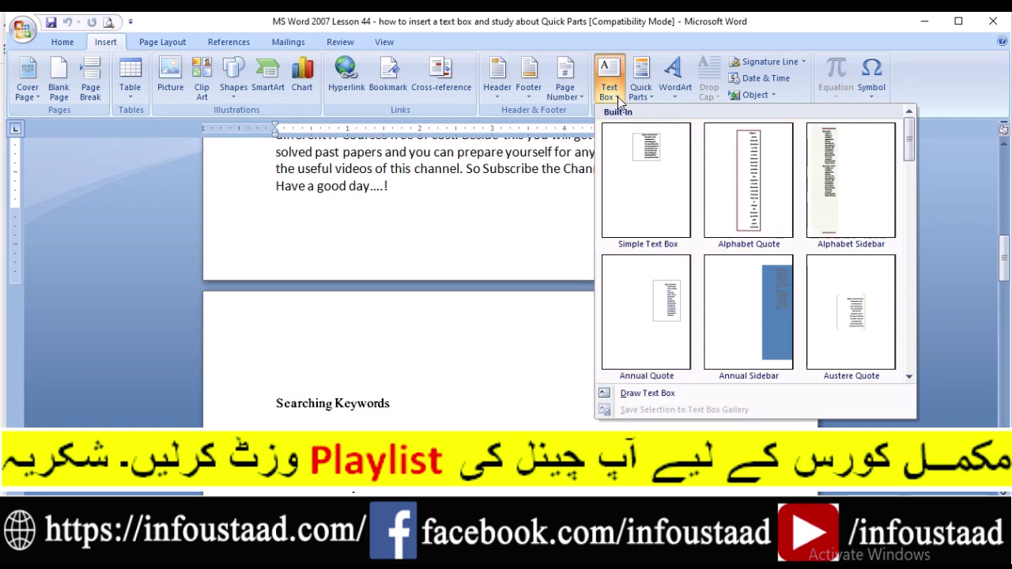
{"action": "mouse_move", "coordinate": [909, 145]}
{"action": "left_mouse_down"}
{"action": "mouse_move", "coordinate": [908, 307]}
{"action": "mouse_move", "coordinate": [903, 140]}
{"action": "left_mouse_up"}
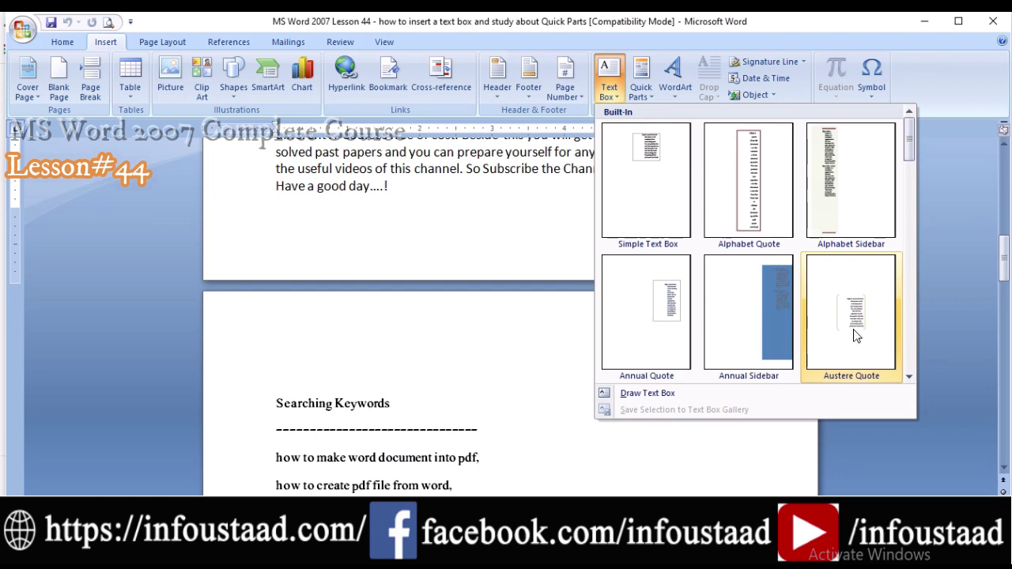
{"action": "left_click", "coordinate": [853, 329]}
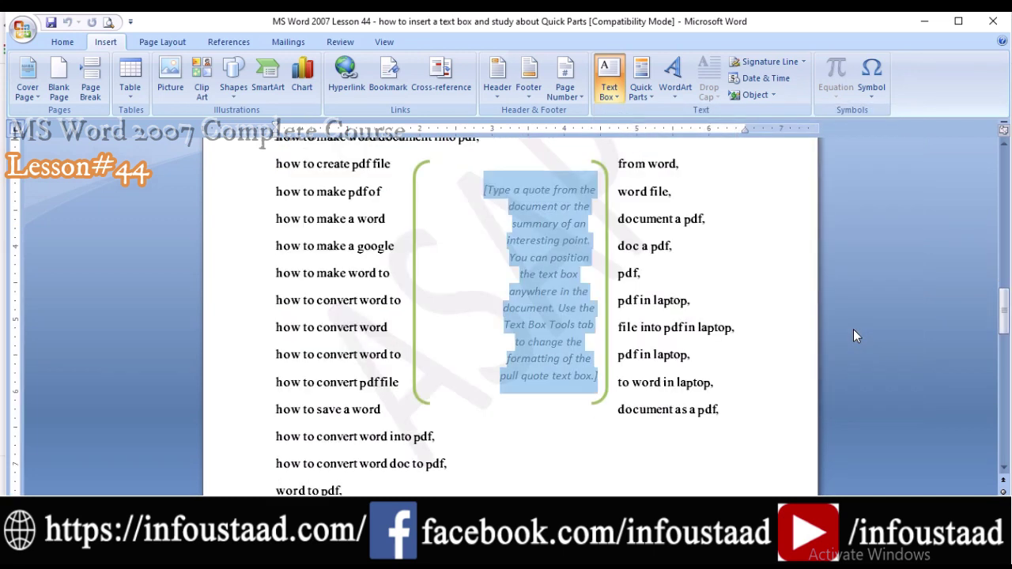
Step: Move the Austere Quote box up under the Introduction paragraph
{"action": "left_click", "coordinate": [548, 159]}
{"action": "scroll", "coordinate": [549, 133], "scroll_direction": "up", "scroll_amount": 1}
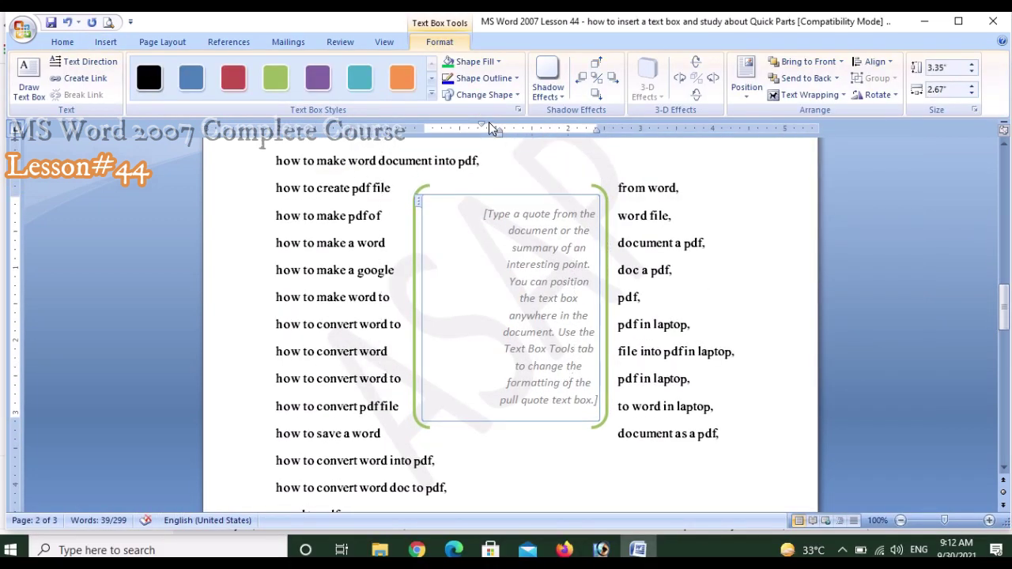
{"action": "scroll", "coordinate": [504, 129], "scroll_direction": "up", "scroll_amount": 2}
{"action": "scroll", "coordinate": [504, 151], "scroll_direction": "up", "scroll_amount": 1}
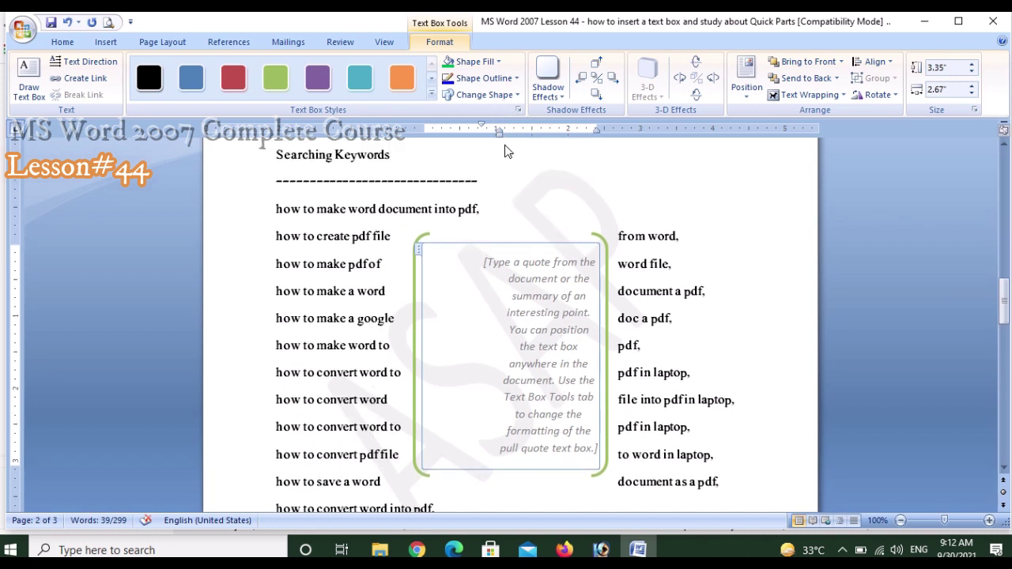
{"action": "scroll", "coordinate": [508, 182], "scroll_direction": "up", "scroll_amount": 1}
{"action": "scroll", "coordinate": [514, 170], "scroll_direction": "up", "scroll_amount": 1}
{"action": "left_click_drag", "start_coordinate": [518, 162], "coordinate": [545, 163]}
{"action": "left_click", "coordinate": [633, 199]}
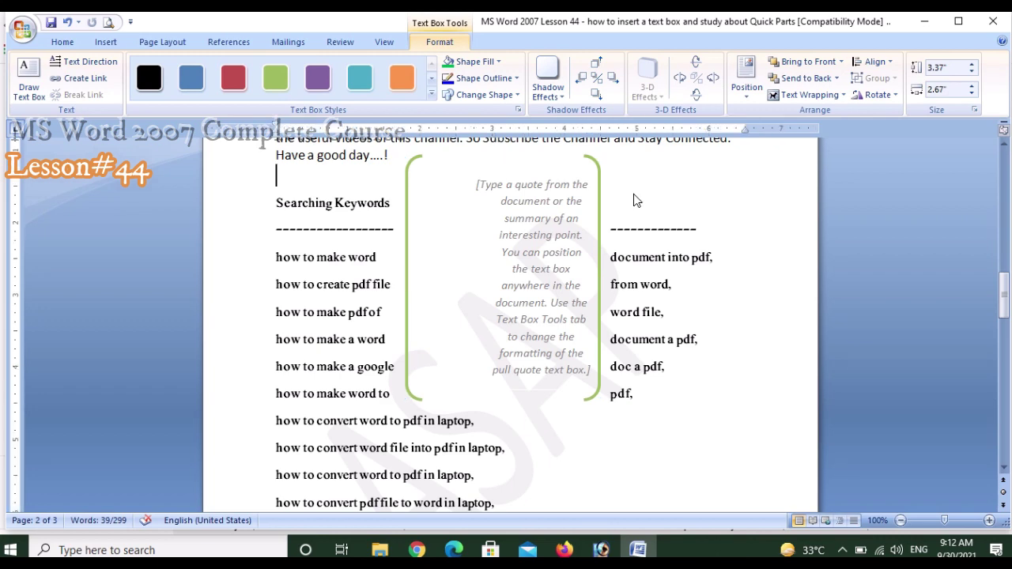
Step: Add blank lines to push Searching Keywords below the box, then select its placeholder text
{"action": "key", "text": "Return"}
{"action": "key", "text": "Return"}
{"action": "key", "text": "Return"}
{"action": "key", "text": "Return"}
{"action": "key", "text": "Return"}
{"action": "key", "text": "Return"}
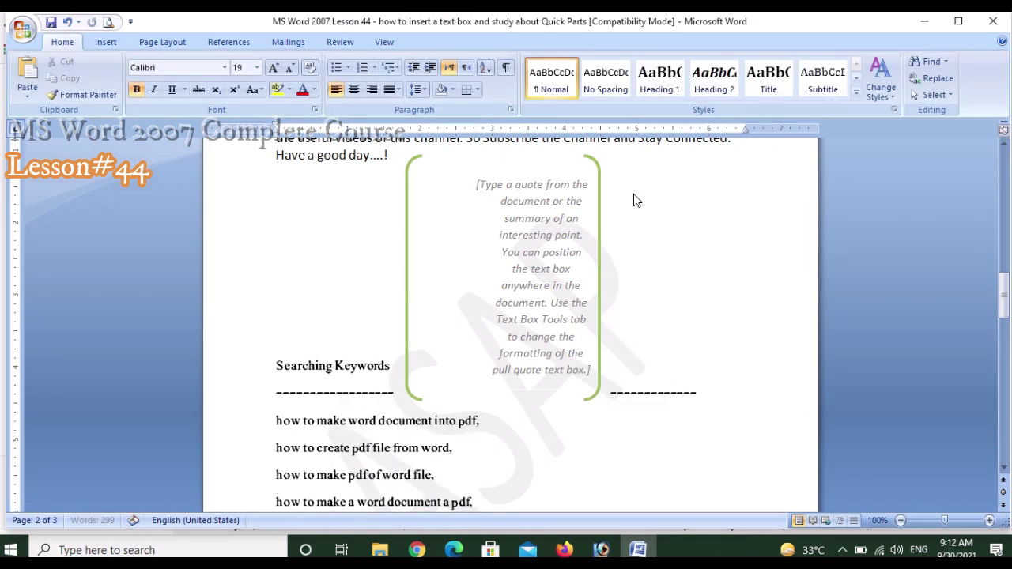
{"action": "key", "text": "Return"}
{"action": "key", "text": "Return"}
{"action": "key", "text": "Return"}
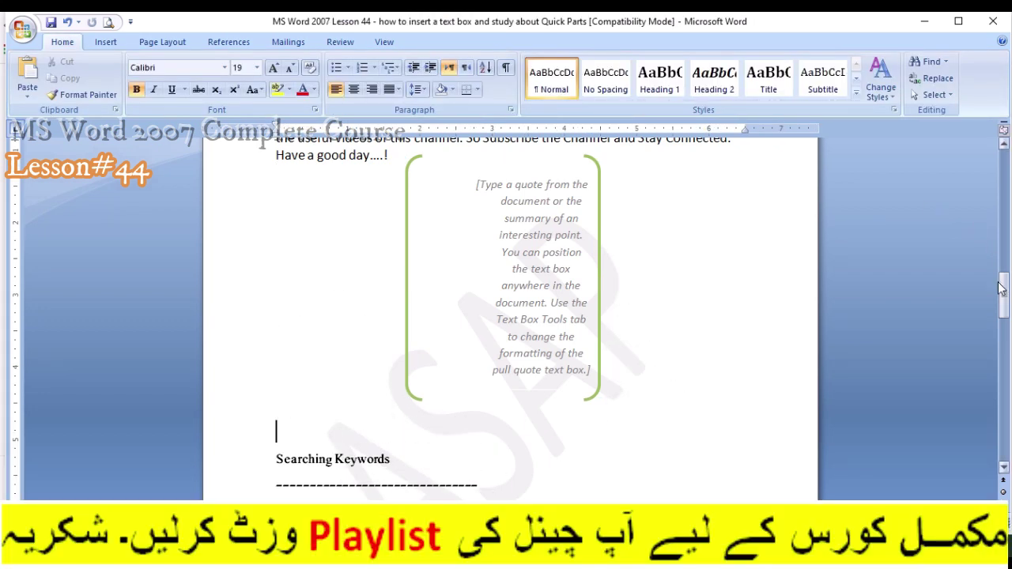
{"action": "left_click", "coordinate": [1005, 291]}
{"action": "left_click_drag", "start_coordinate": [1004, 291], "coordinate": [1004, 283]}
{"action": "left_click", "coordinate": [526, 293]}
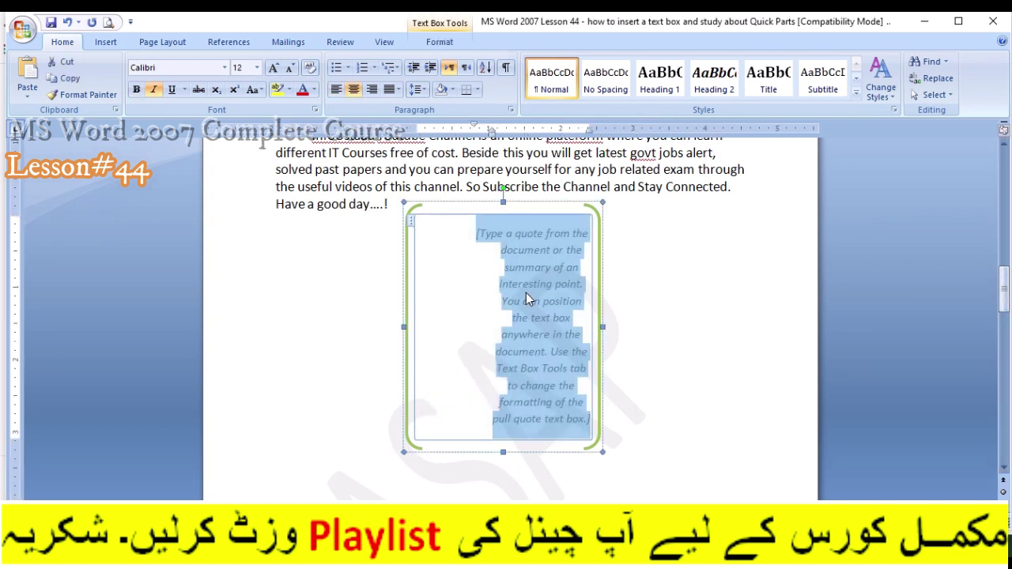
Step: Replace the quote placeholder with 'This is my text box'
{"action": "type", "text": "Th"}
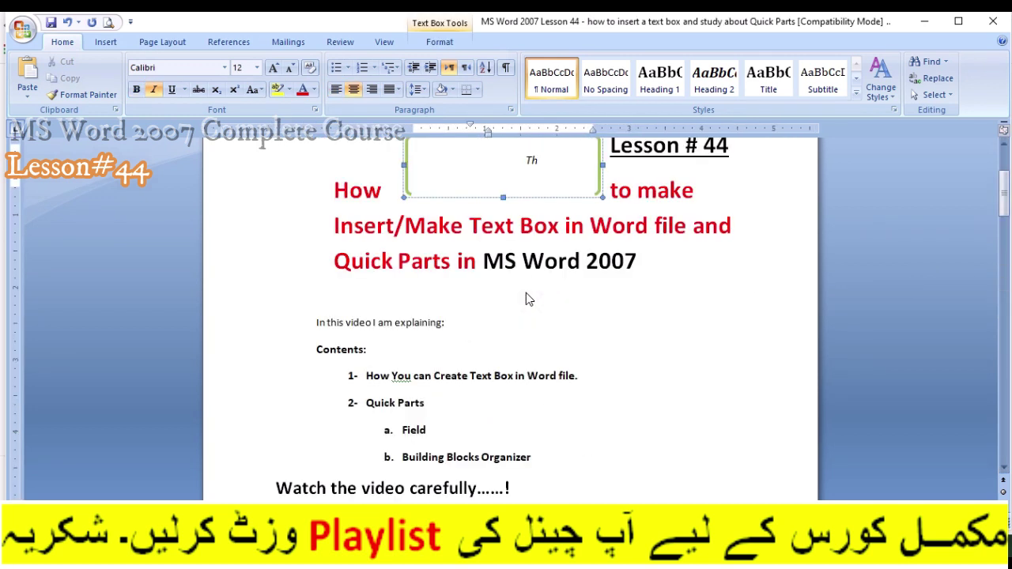
{"action": "type", "text": "is is "}
{"action": "type", "text": "my text "}
{"action": "type", "text": "b"}
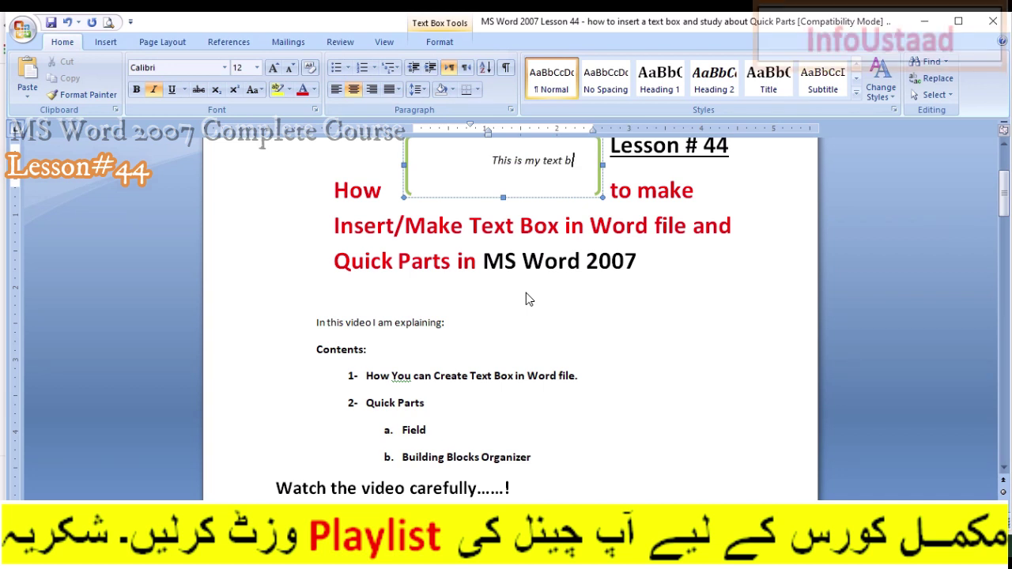
{"action": "type", "text": "ox"}
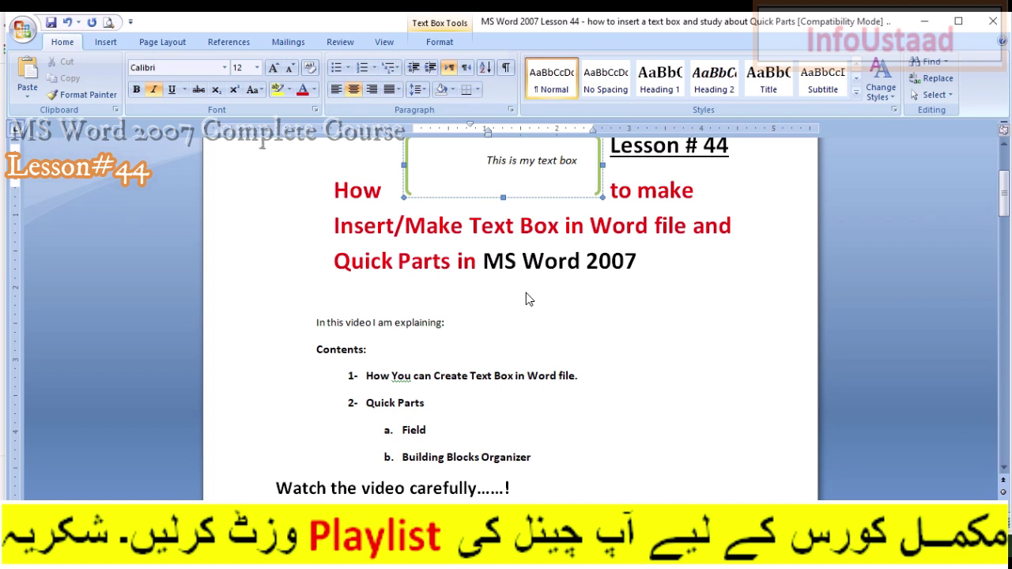
{"action": "left_click", "coordinate": [780, 367]}
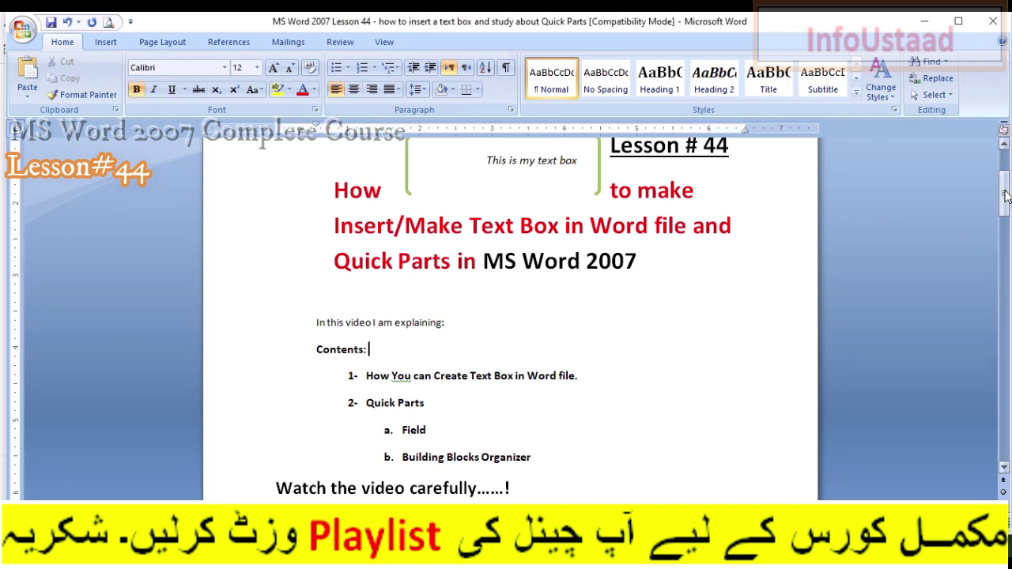
{"action": "scroll", "coordinate": [696, 233], "scroll_direction": "up", "scroll_amount": 3}
{"action": "left_click", "coordinate": [589, 273]}
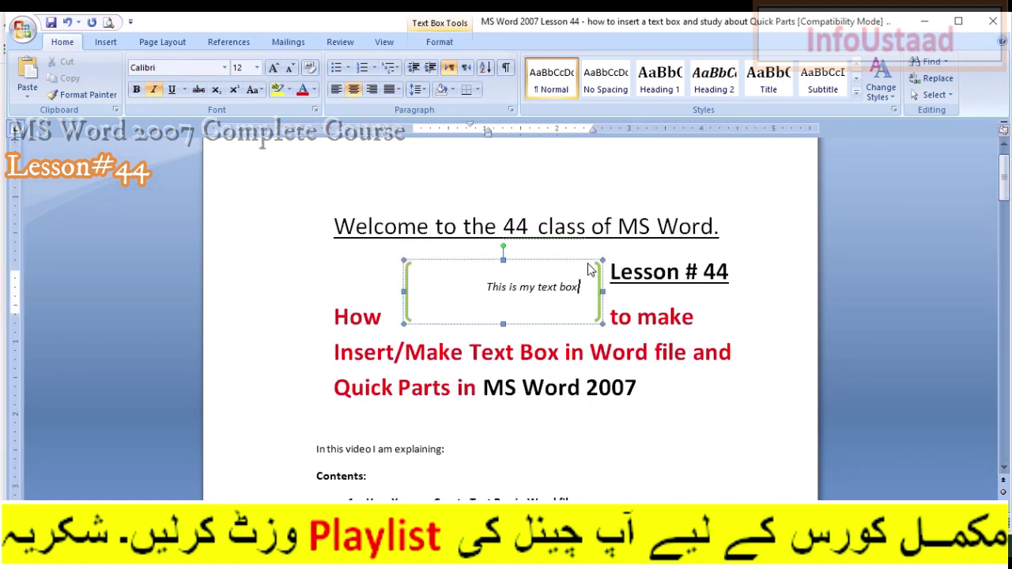
{"action": "left_click", "coordinate": [637, 391]}
Step: Select the 'This is my text box' box below the Introduction paragraph
{"action": "scroll", "coordinate": [639, 472], "scroll_direction": "down", "scroll_amount": 3}
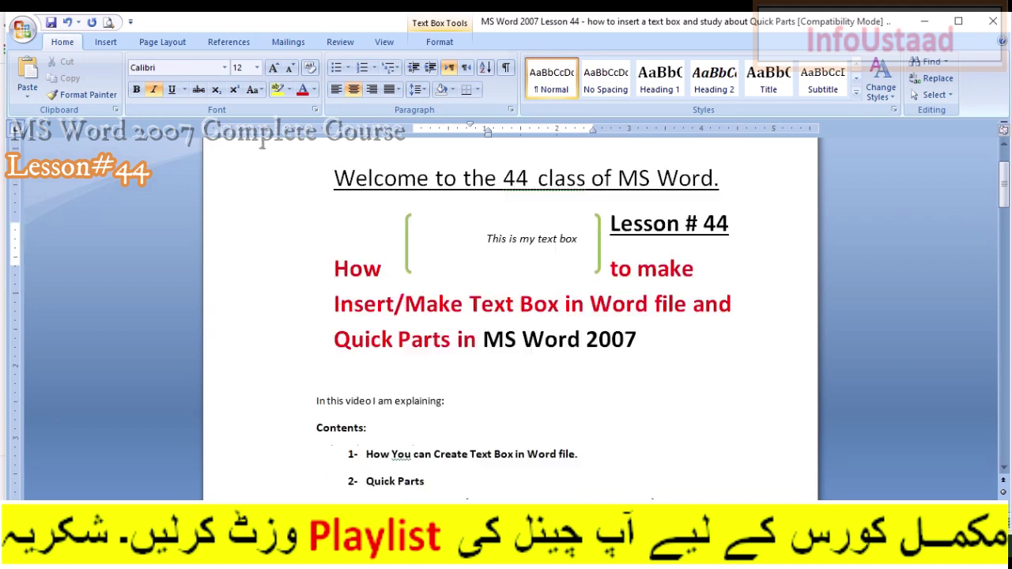
{"action": "scroll", "coordinate": [629, 492], "scroll_direction": "down", "scroll_amount": 5}
{"action": "scroll", "coordinate": [634, 475], "scroll_direction": "down", "scroll_amount": 2}
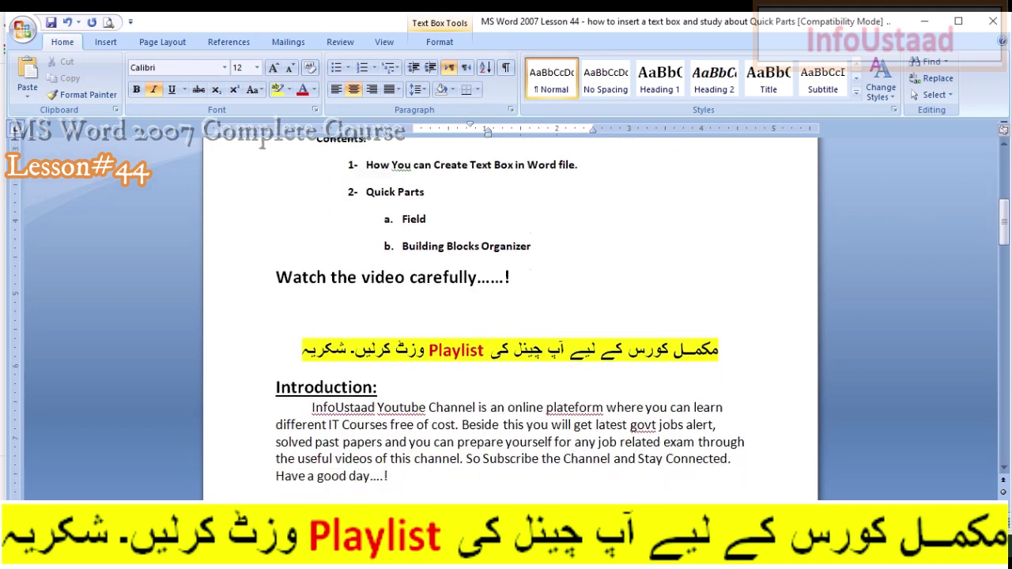
{"action": "scroll", "coordinate": [624, 493], "scroll_direction": "down", "scroll_amount": 1}
{"action": "left_click", "coordinate": [601, 454]}
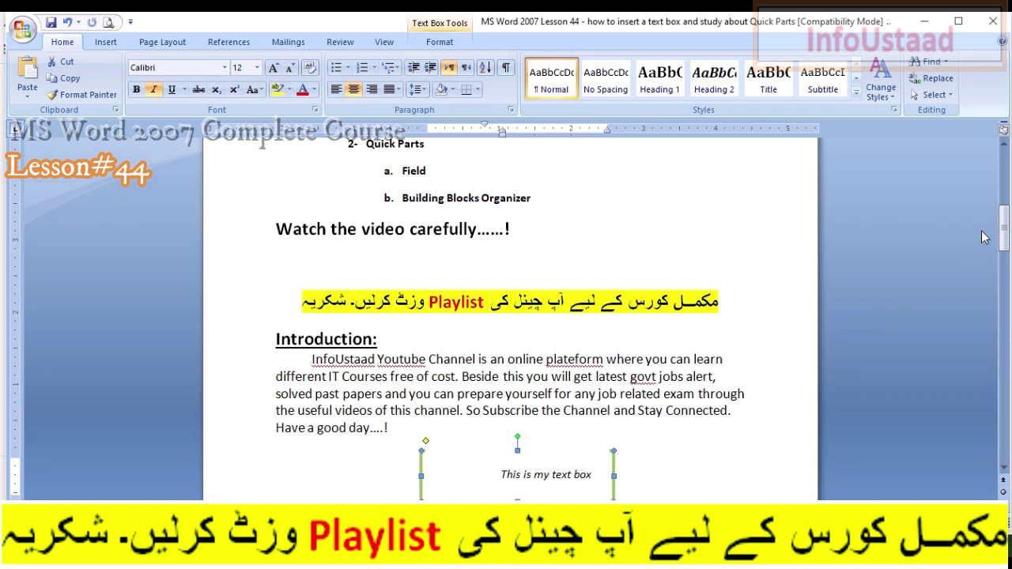
{"action": "left_click_drag", "start_coordinate": [1003, 238], "coordinate": [1003, 245]}
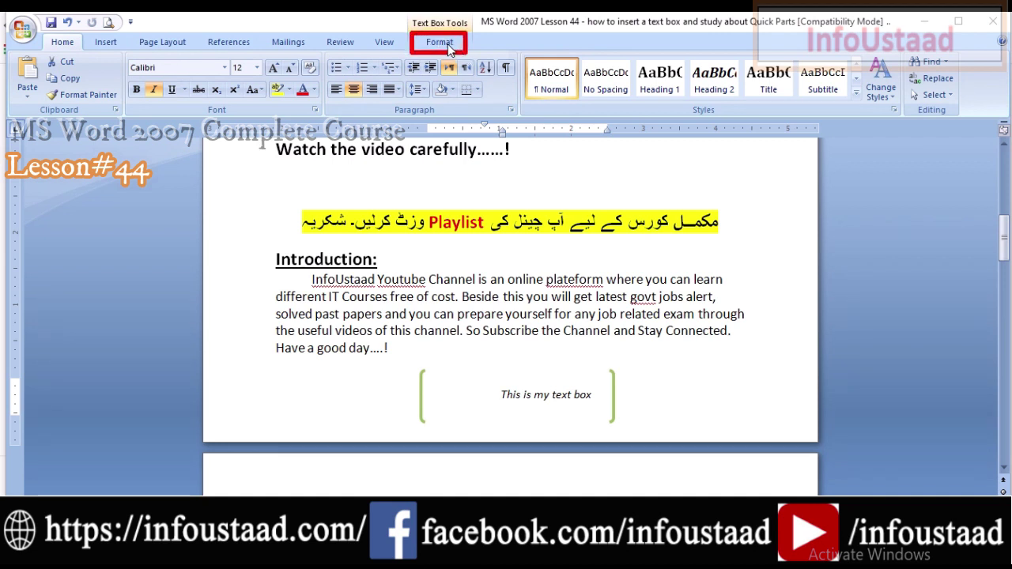
Step: Review the text box's Shape Outline colour choices, leaving its green edges unchanged
{"action": "left_click", "coordinate": [496, 385]}
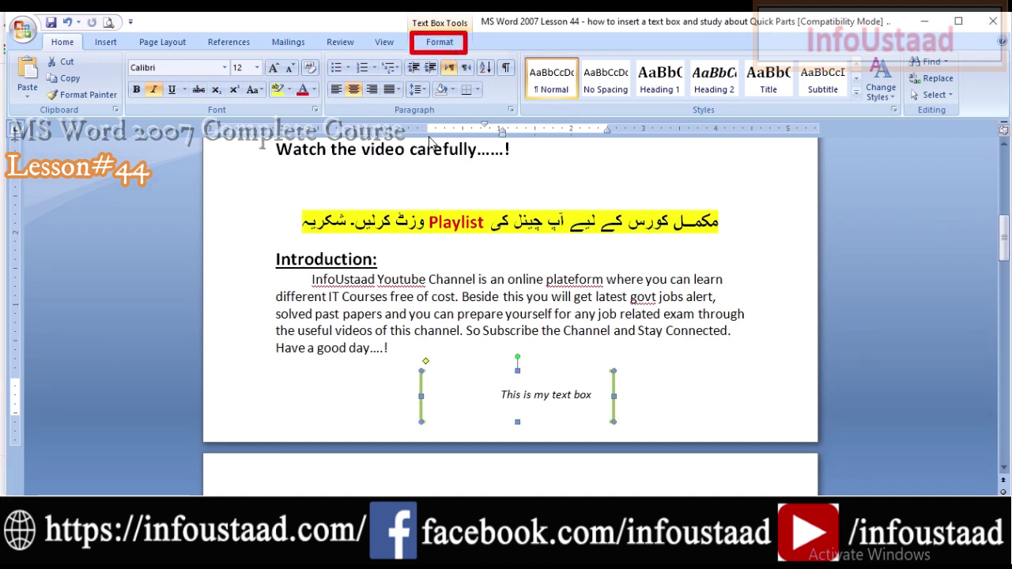
{"action": "left_click", "coordinate": [439, 42]}
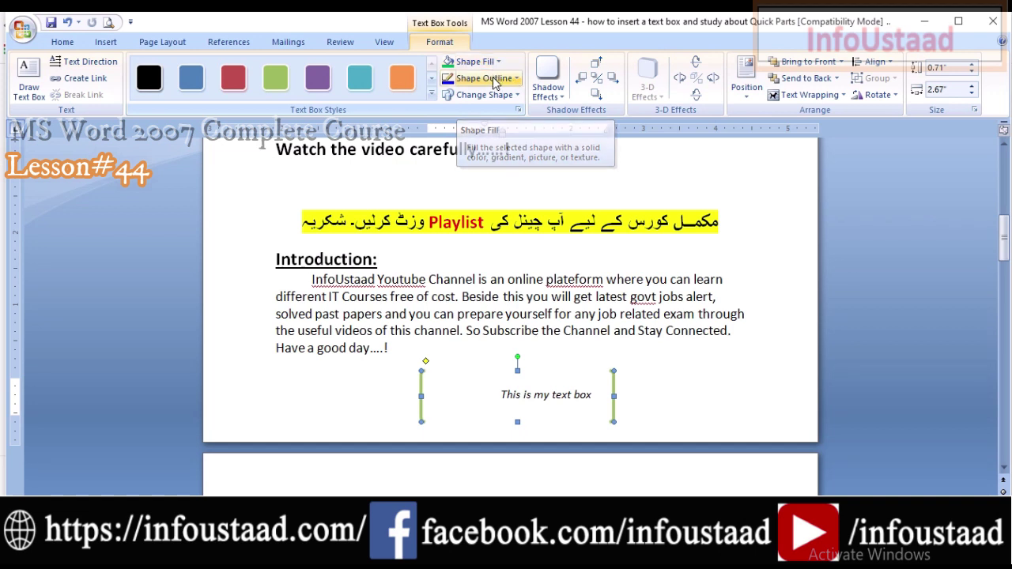
{"action": "left_click", "coordinate": [503, 79]}
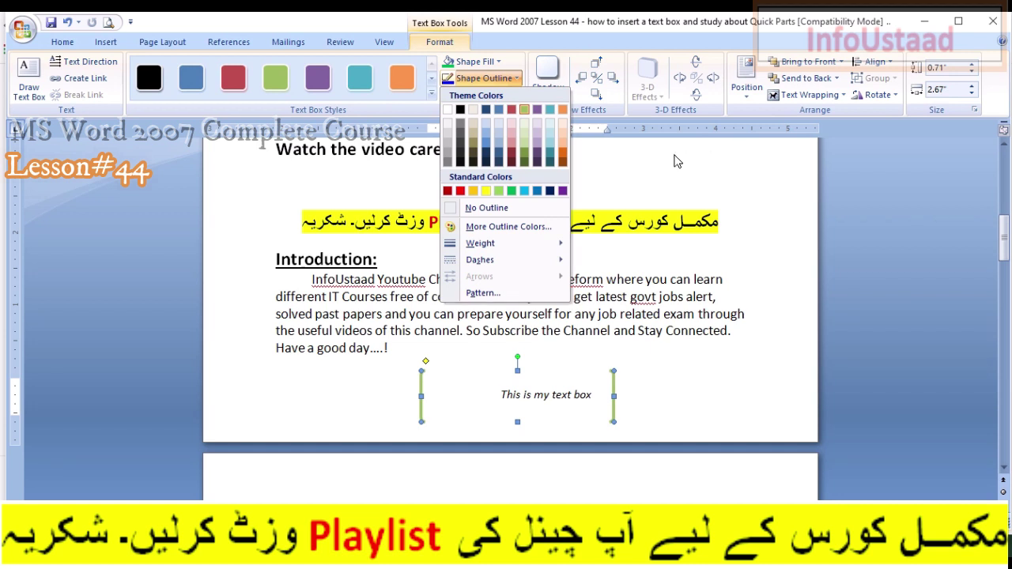
{"action": "left_click", "coordinate": [674, 161]}
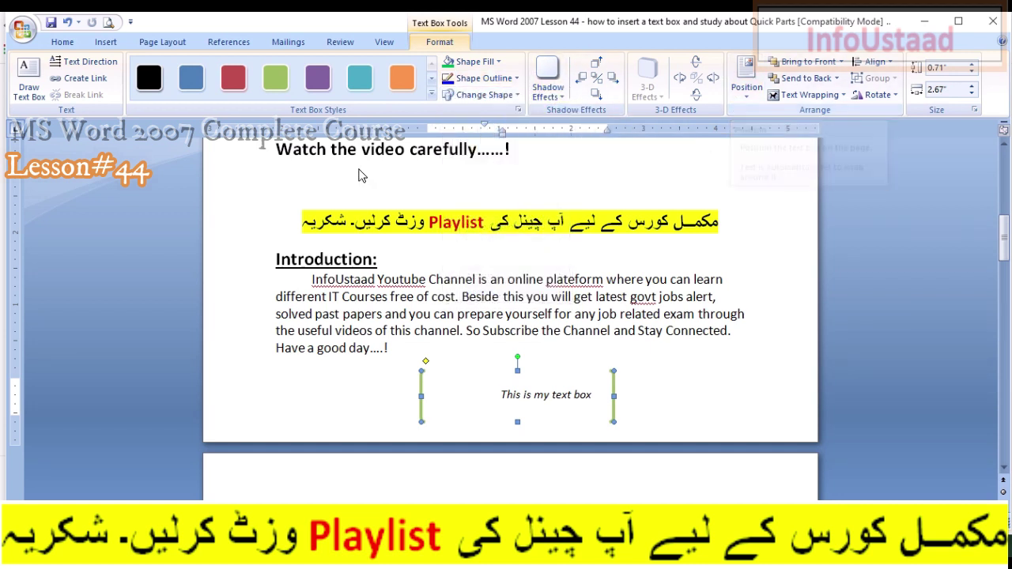
{"action": "left_click", "coordinate": [106, 43]}
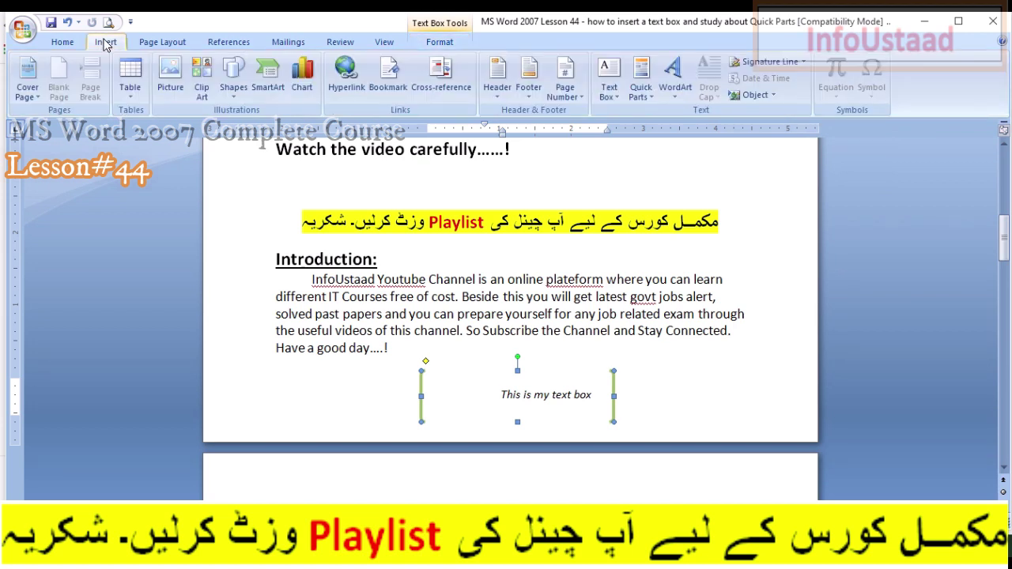
Step: Make the text box wording bold and underlined, then delete the text box
{"action": "left_click", "coordinate": [61, 45]}
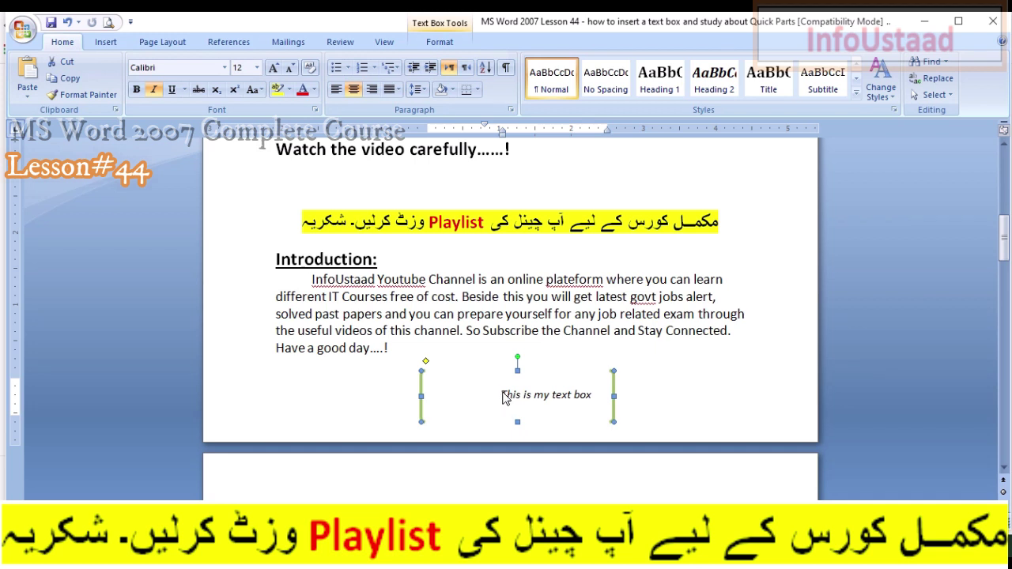
{"action": "left_click", "coordinate": [137, 90]}
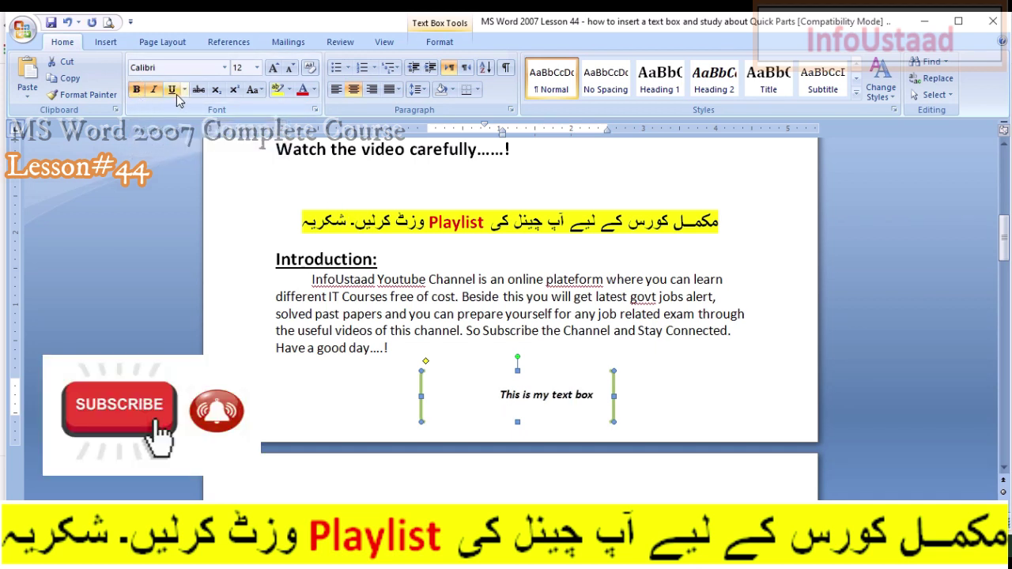
{"action": "left_click", "coordinate": [172, 90]}
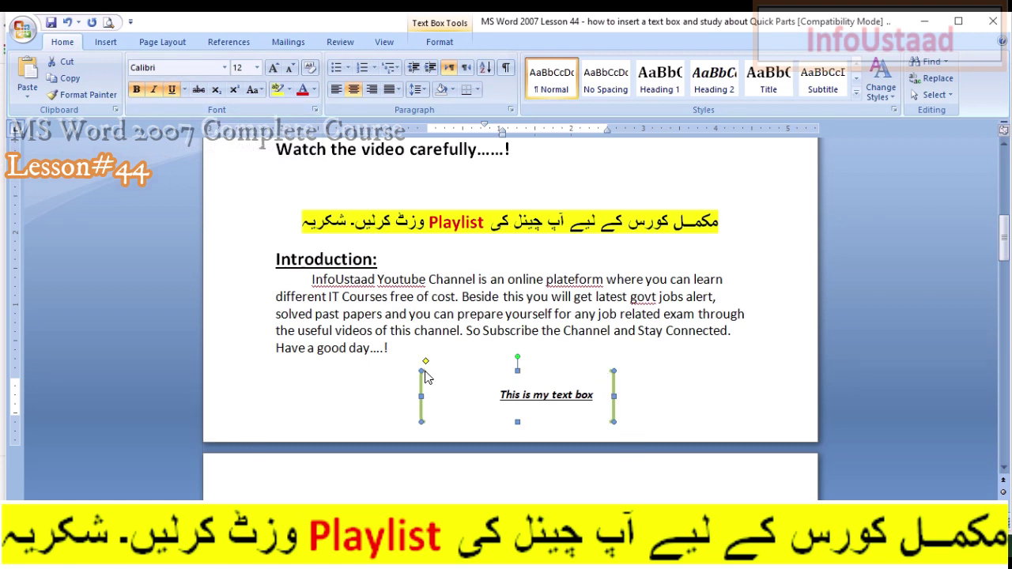
{"action": "key", "text": "Delete"}
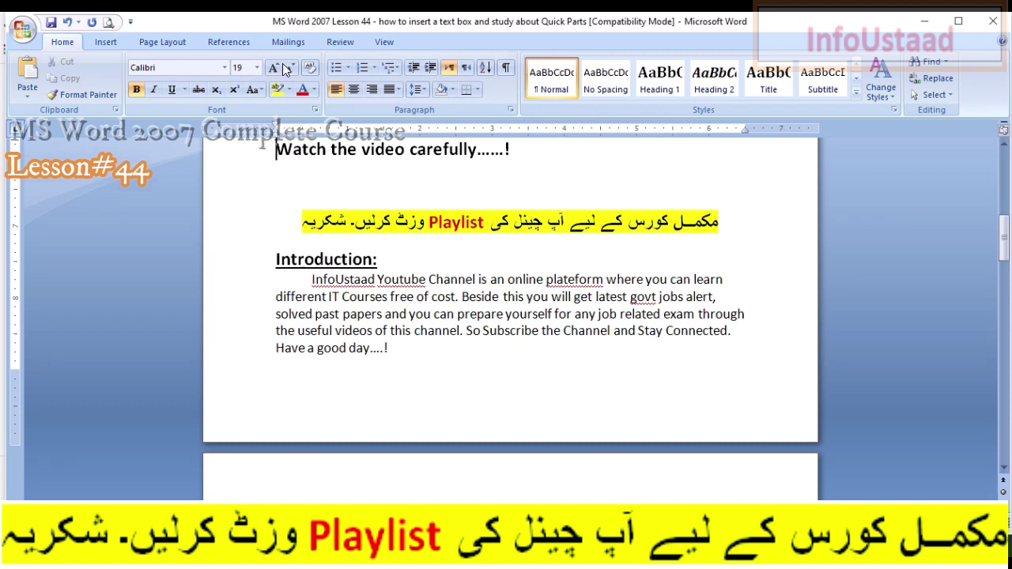
Step: Draw a large custom text box near the top of page 2
{"action": "left_click", "coordinate": [109, 43]}
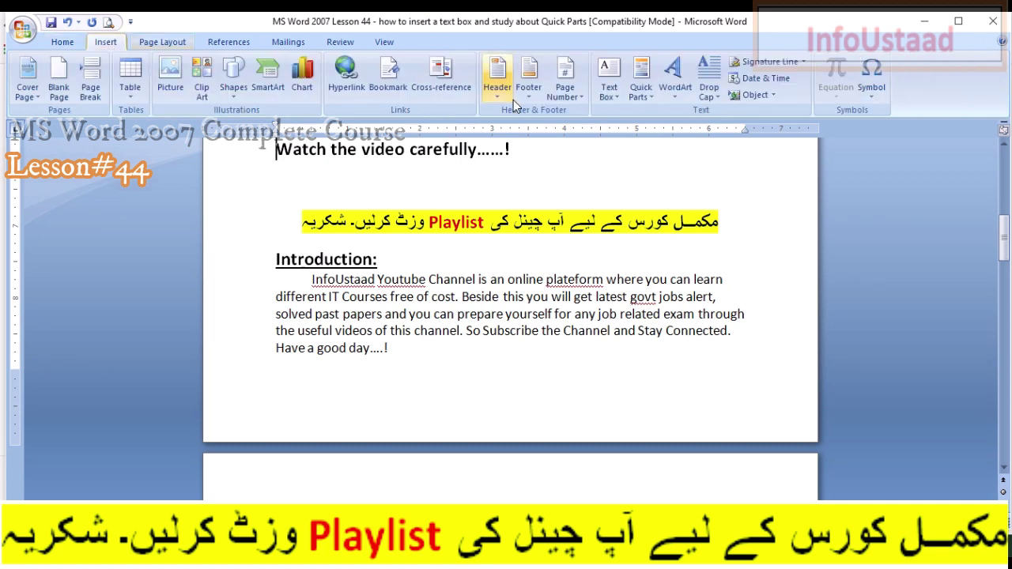
{"action": "left_click", "coordinate": [609, 88]}
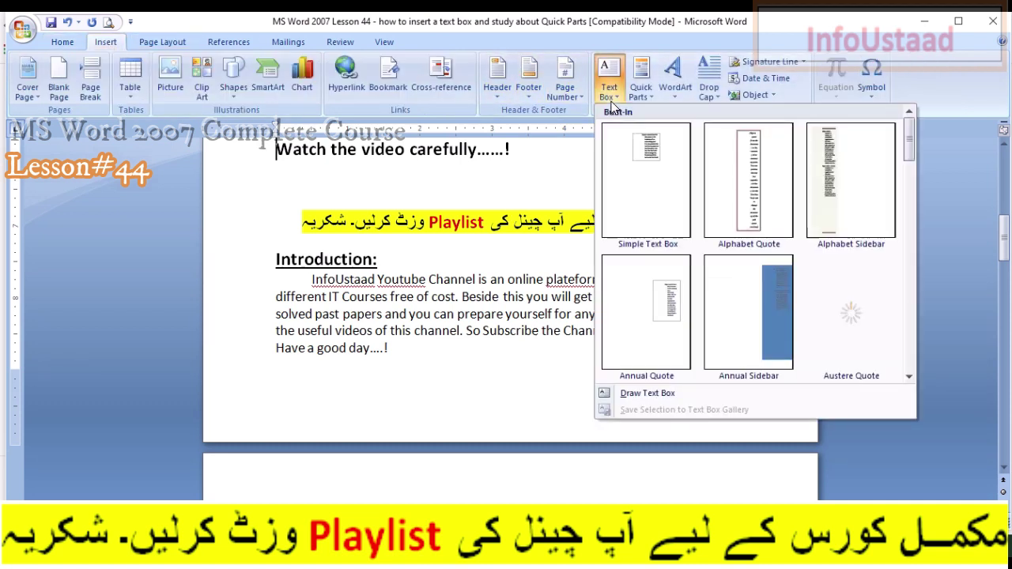
{"action": "left_click", "coordinate": [647, 395]}
{"action": "left_click_drag", "start_coordinate": [1003, 237], "coordinate": [1003, 275]}
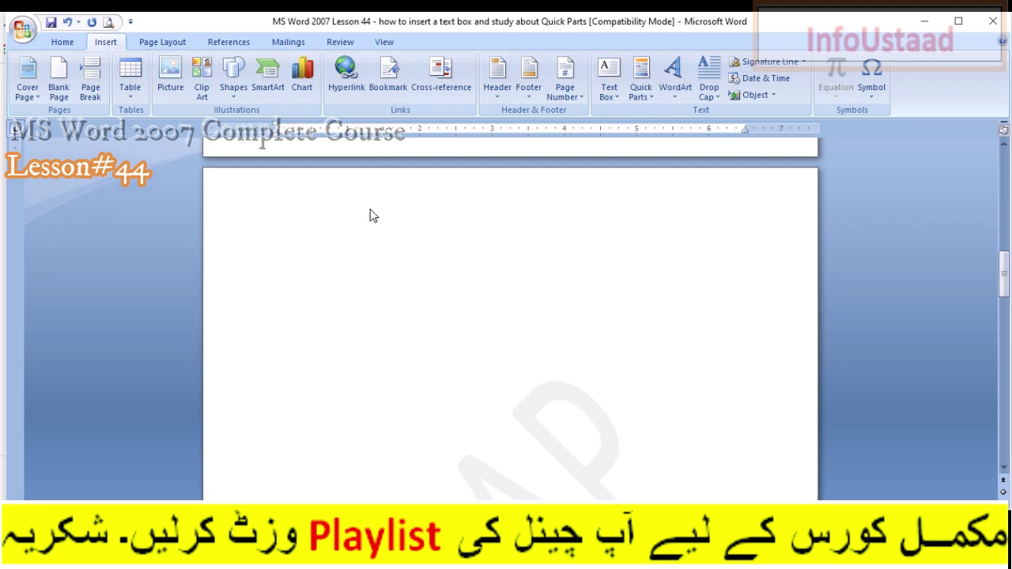
{"action": "left_click_drag", "start_coordinate": [344, 208], "coordinate": [680, 374]}
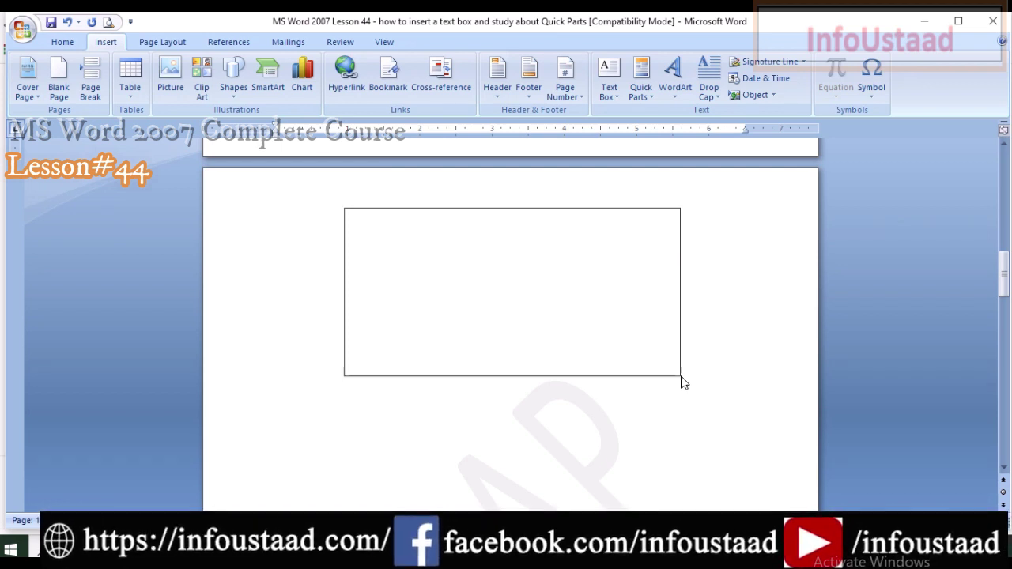
{"action": "left_click_drag", "start_coordinate": [684, 381], "coordinate": [686, 384]}
{"action": "type", "text": "ext Box 2"}
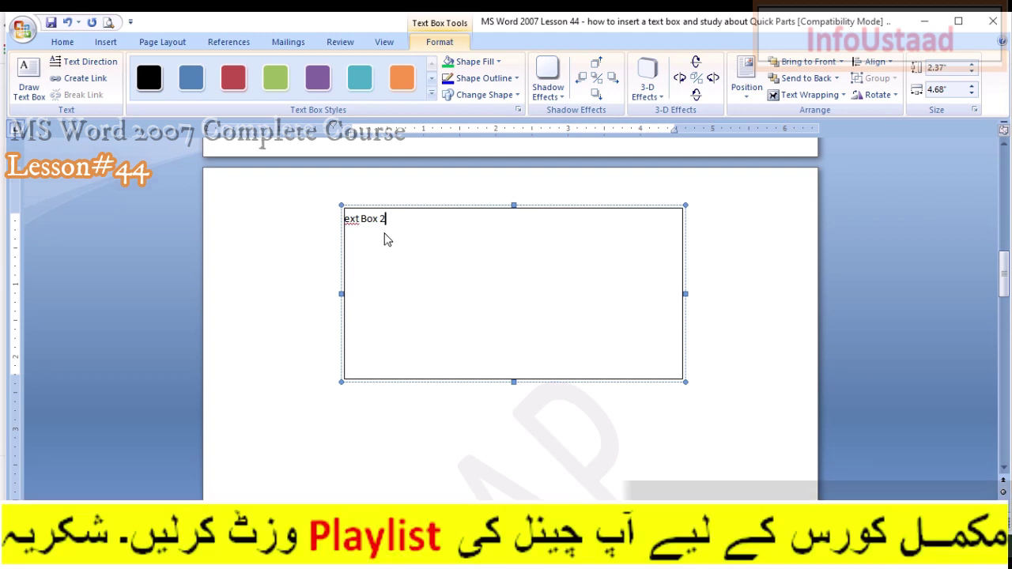
Step: Centre the 'Text Box 2' line across the text box
{"action": "left_click_drag", "start_coordinate": [388, 220], "coordinate": [321, 221]}
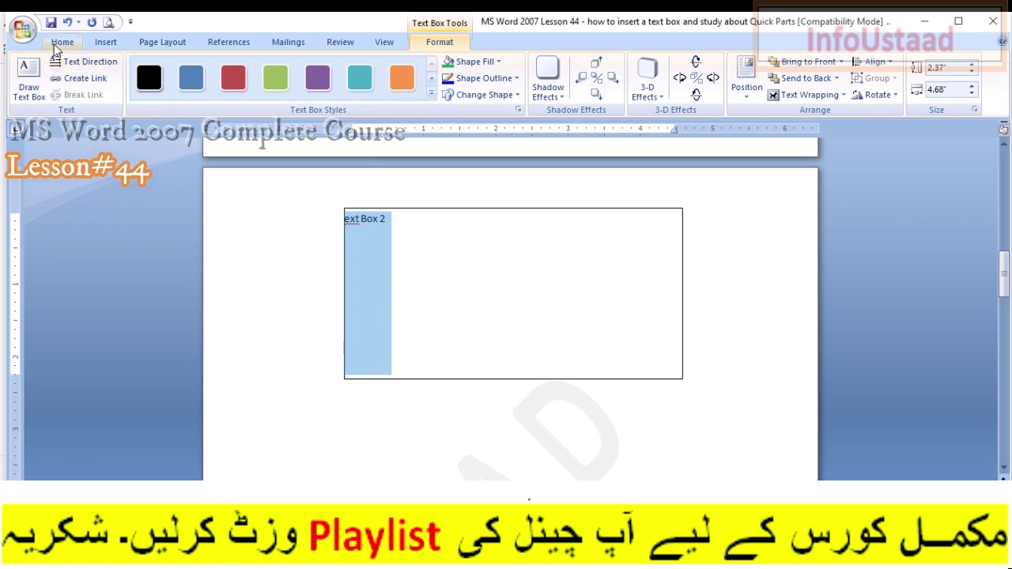
{"action": "left_click", "coordinate": [60, 44]}
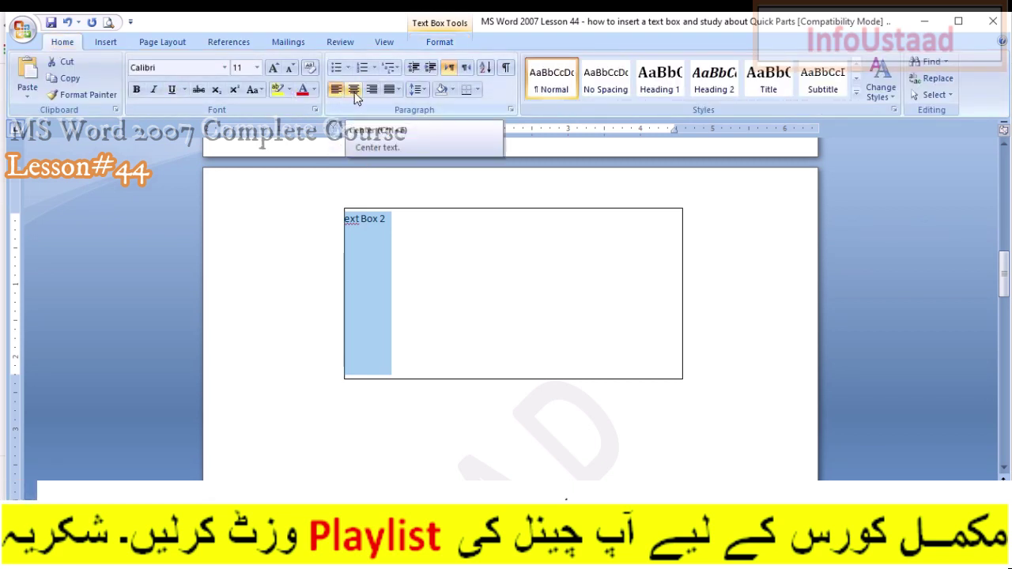
{"action": "left_click", "coordinate": [353, 89]}
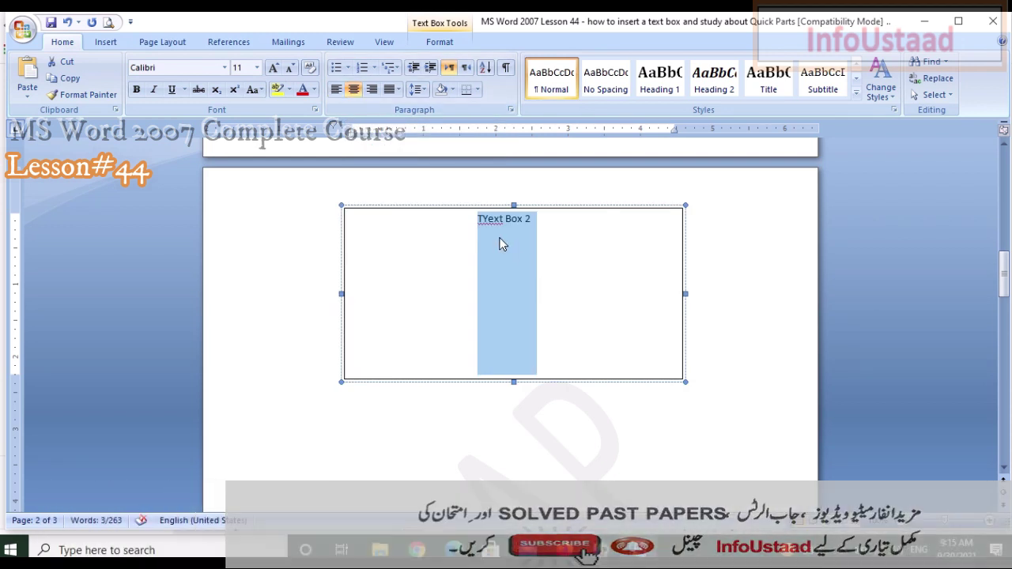
{"action": "left_click", "coordinate": [489, 219]}
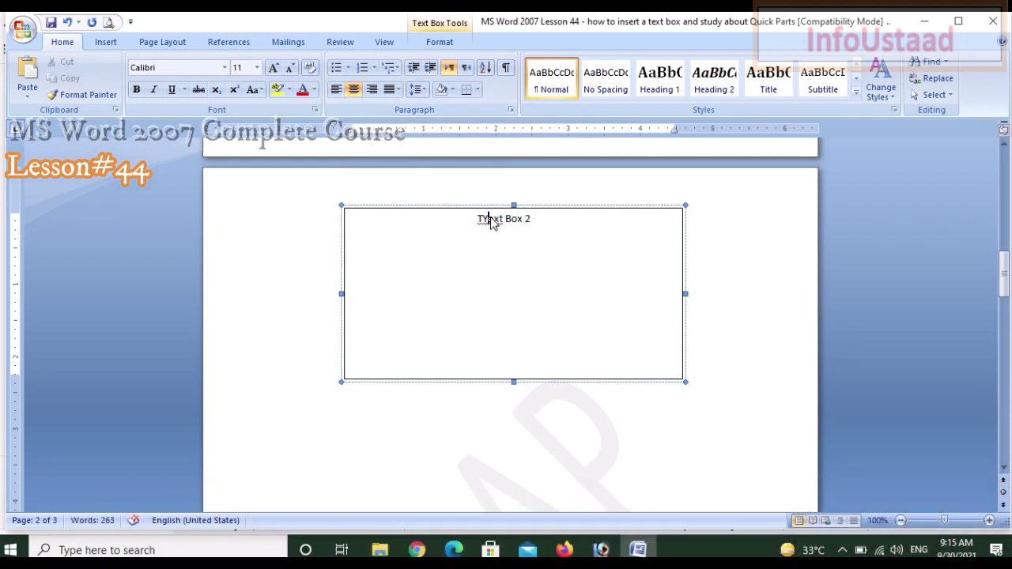
Step: Shrink Text Box 2 to a 0.71" by 3.29" banner with orange style and black outline
{"action": "left_click", "coordinate": [688, 389]}
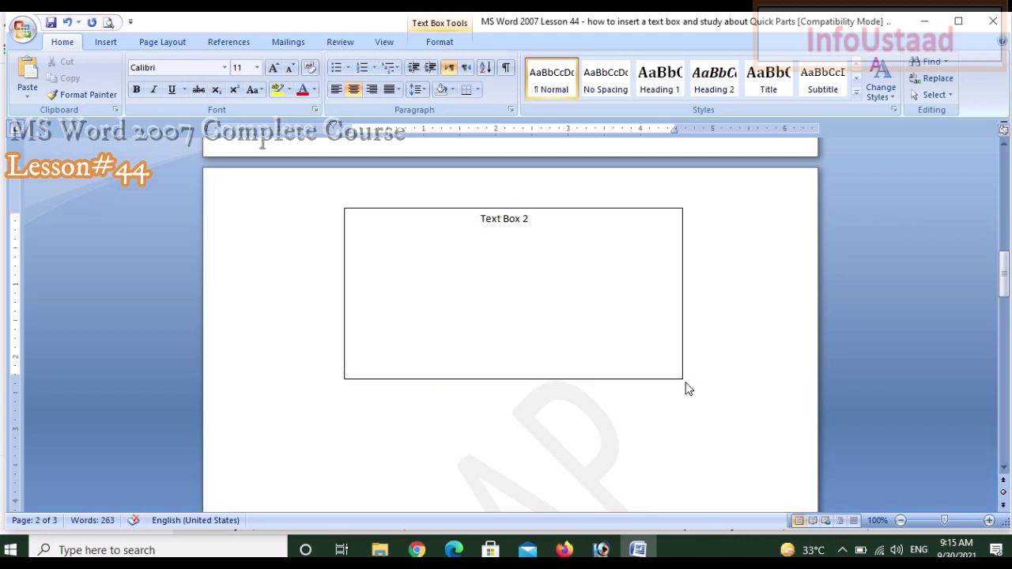
{"action": "left_click_drag", "start_coordinate": [684, 380], "coordinate": [583, 259]}
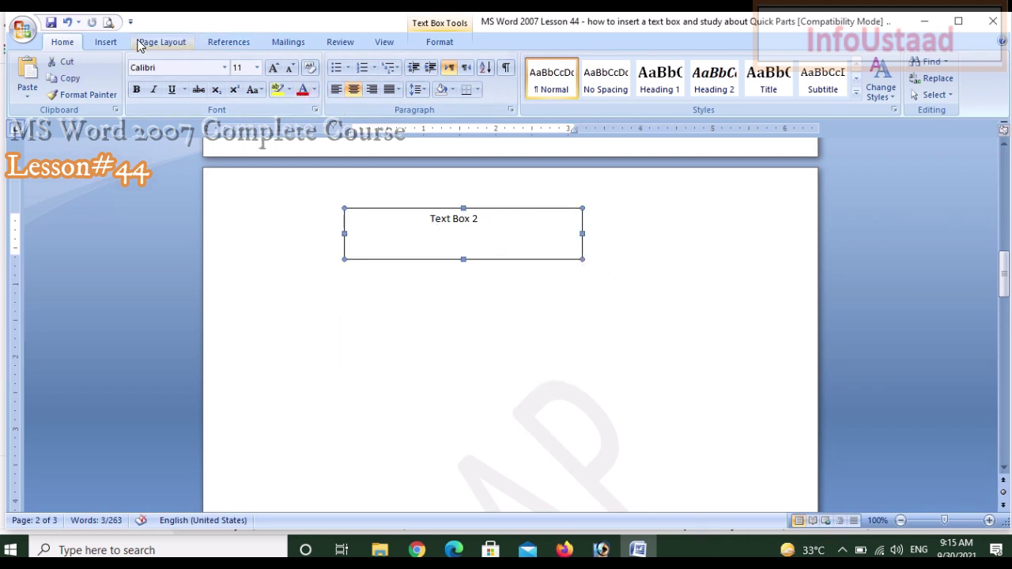
{"action": "left_click", "coordinate": [435, 42]}
{"action": "left_click", "coordinate": [375, 76]}
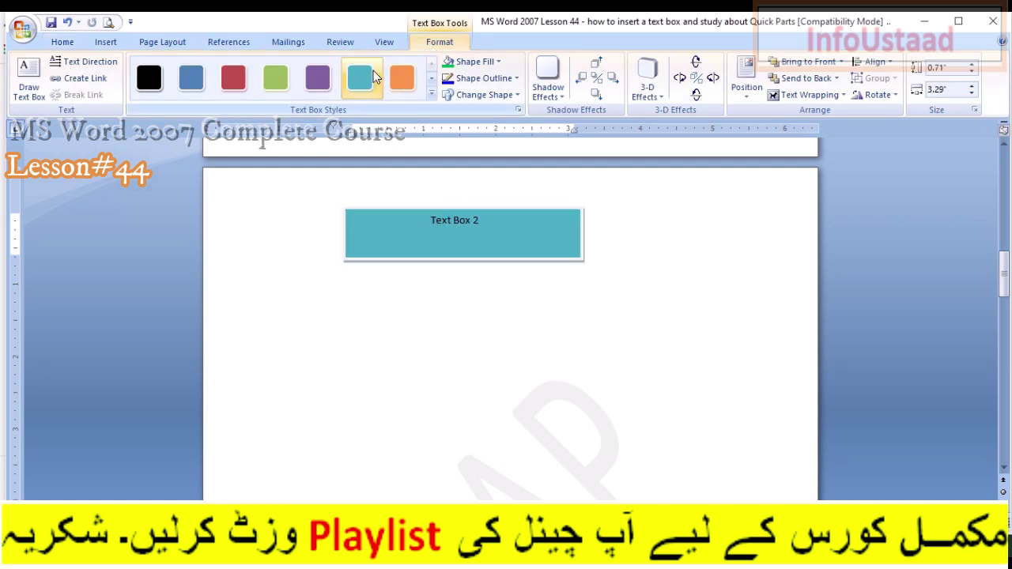
{"action": "left_click", "coordinate": [401, 77]}
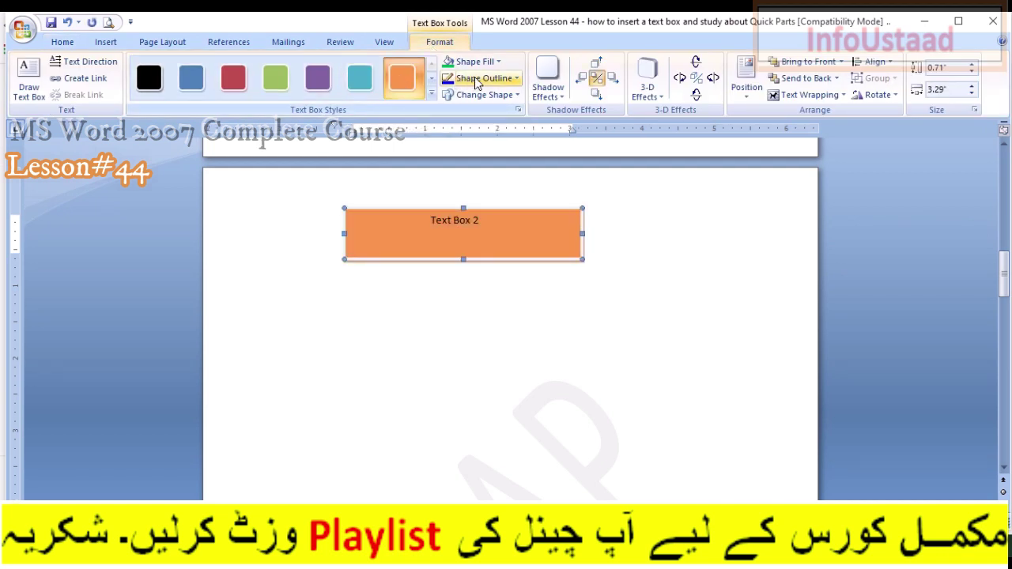
{"action": "left_click", "coordinate": [516, 78]}
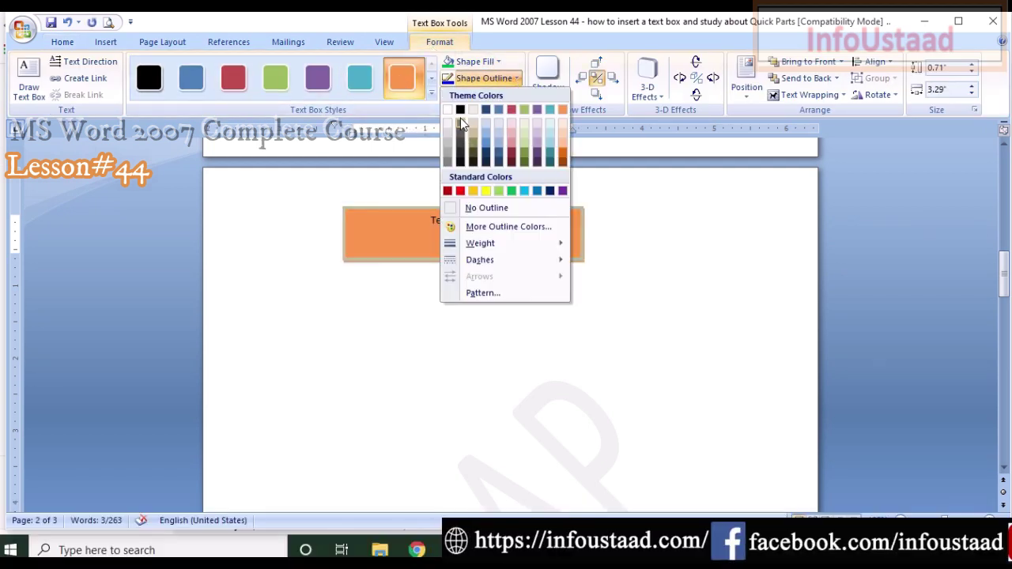
{"action": "left_click", "coordinate": [460, 110]}
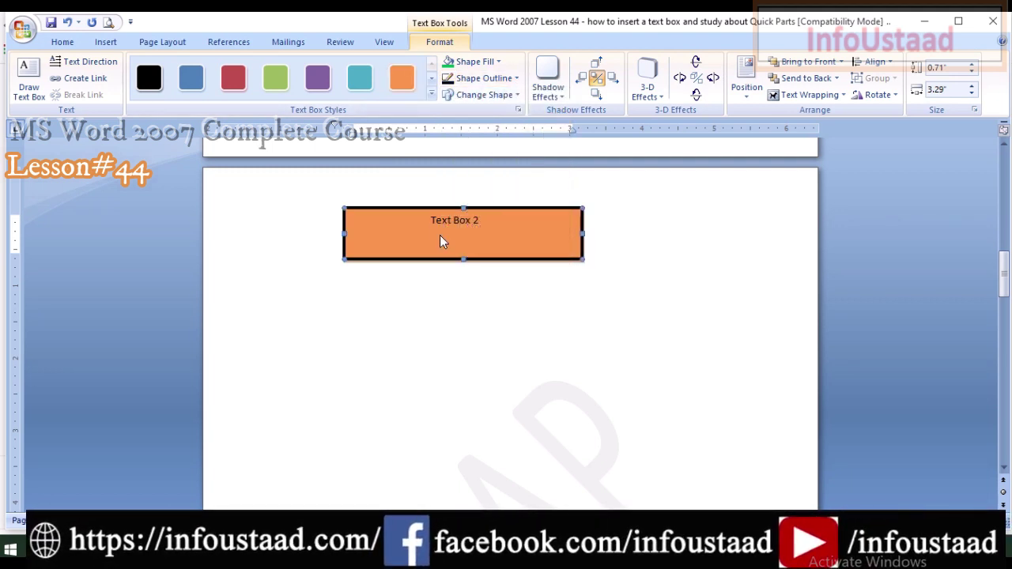
{"action": "left_click", "coordinate": [104, 43]}
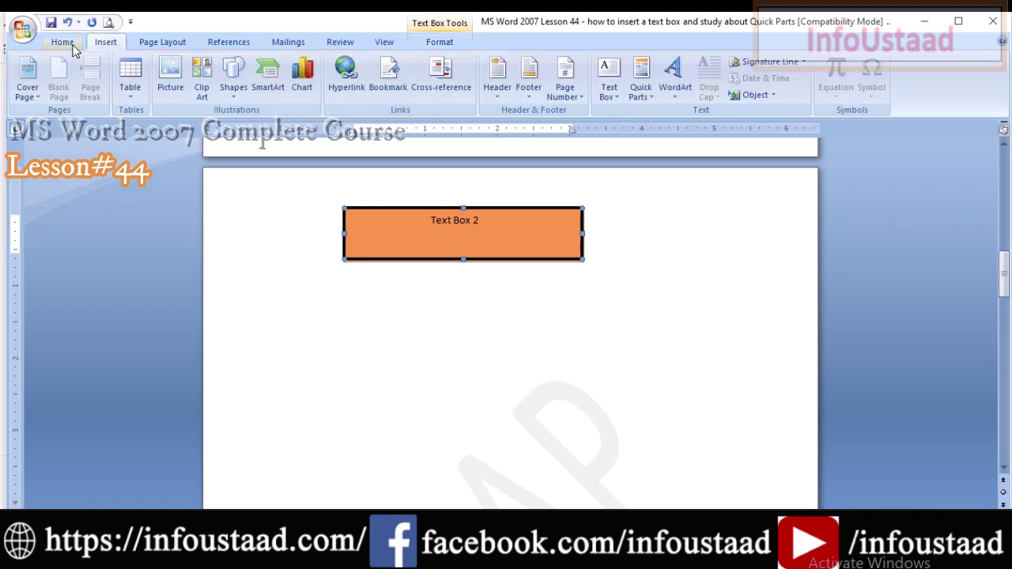
{"action": "left_click", "coordinate": [70, 45]}
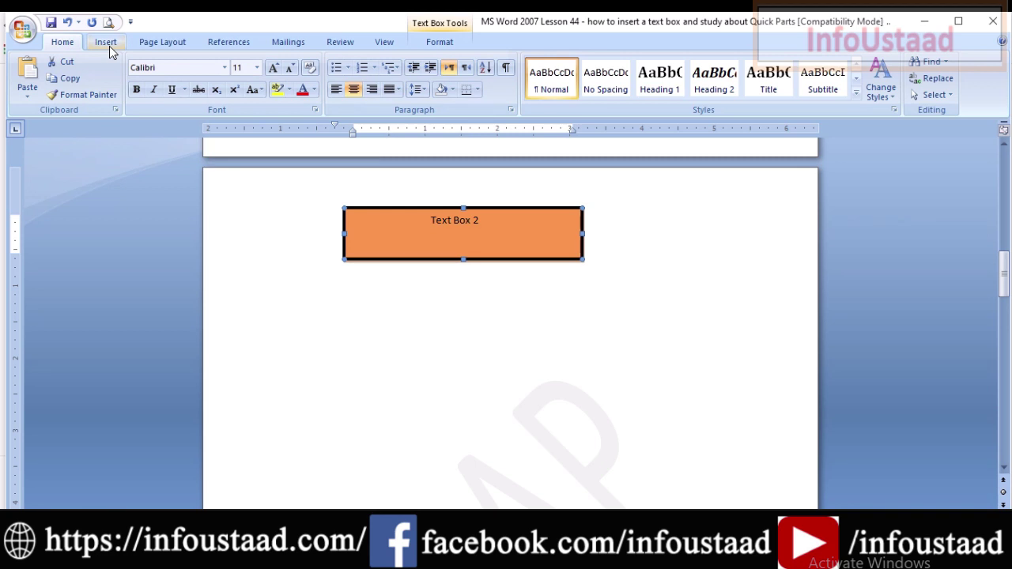
Step: Select the whole Text Box 2 shape and choose Save Selection to Text Box Gallery
{"action": "left_click", "coordinate": [109, 44]}
{"action": "left_click", "coordinate": [472, 221]}
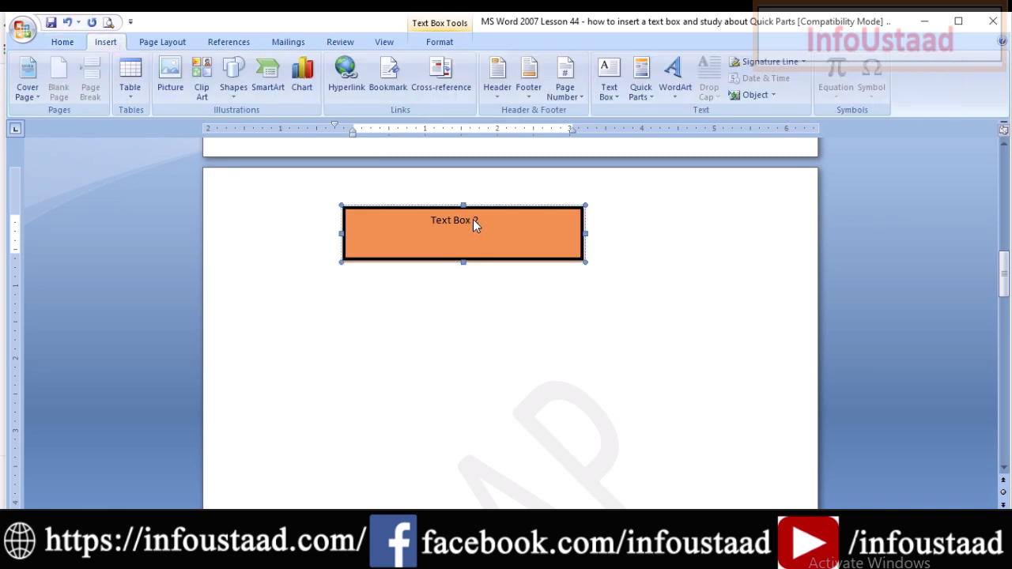
{"action": "left_click", "coordinate": [617, 99]}
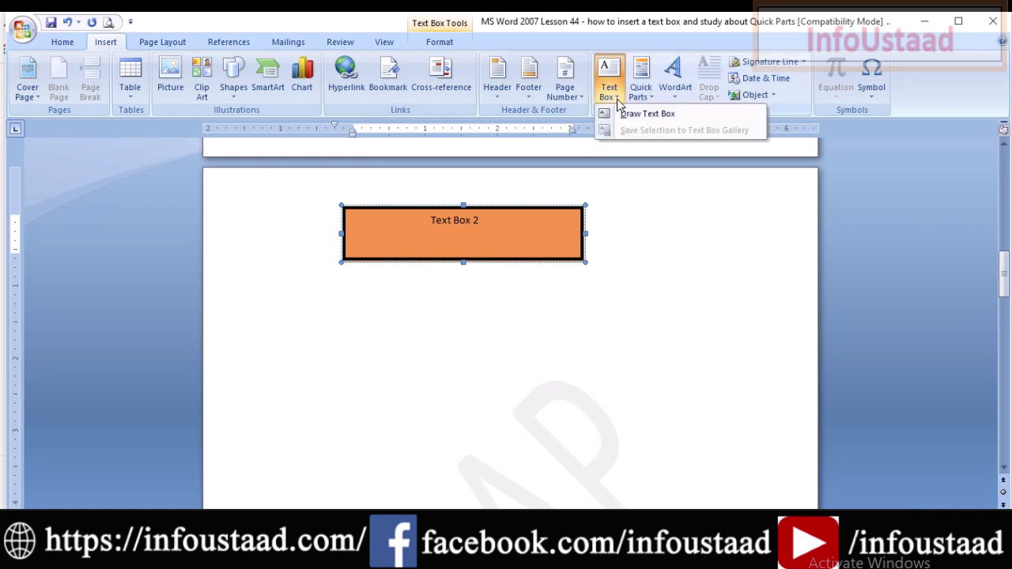
{"action": "left_click", "coordinate": [606, 259]}
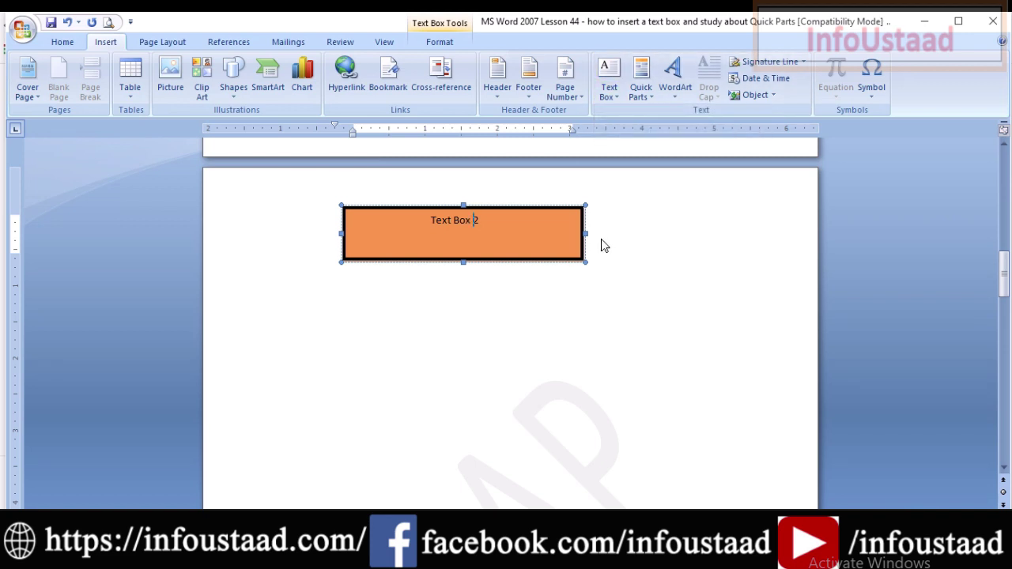
{"action": "left_click", "coordinate": [486, 205]}
{"action": "left_click", "coordinate": [622, 95]}
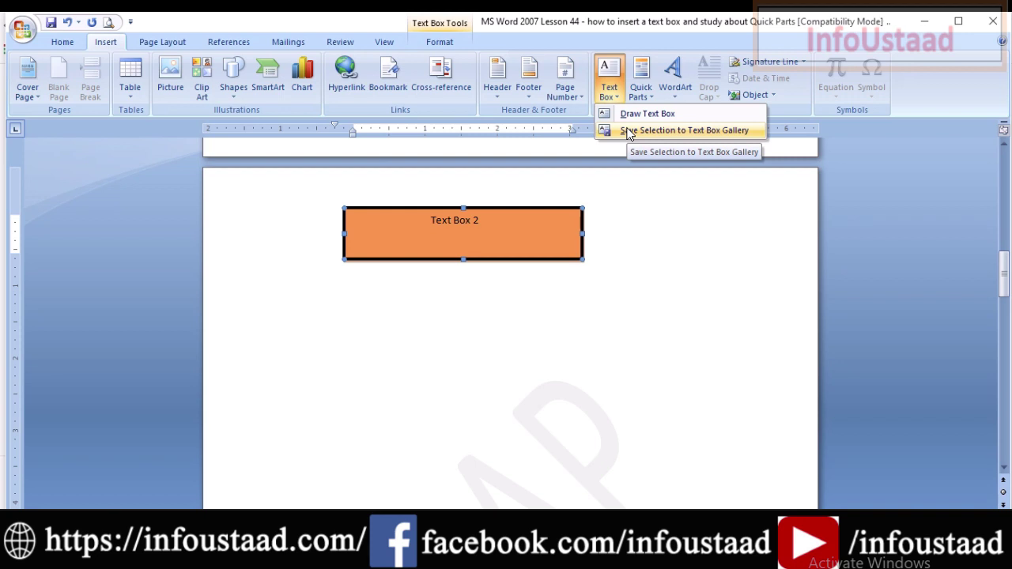
{"action": "left_click", "coordinate": [629, 131]}
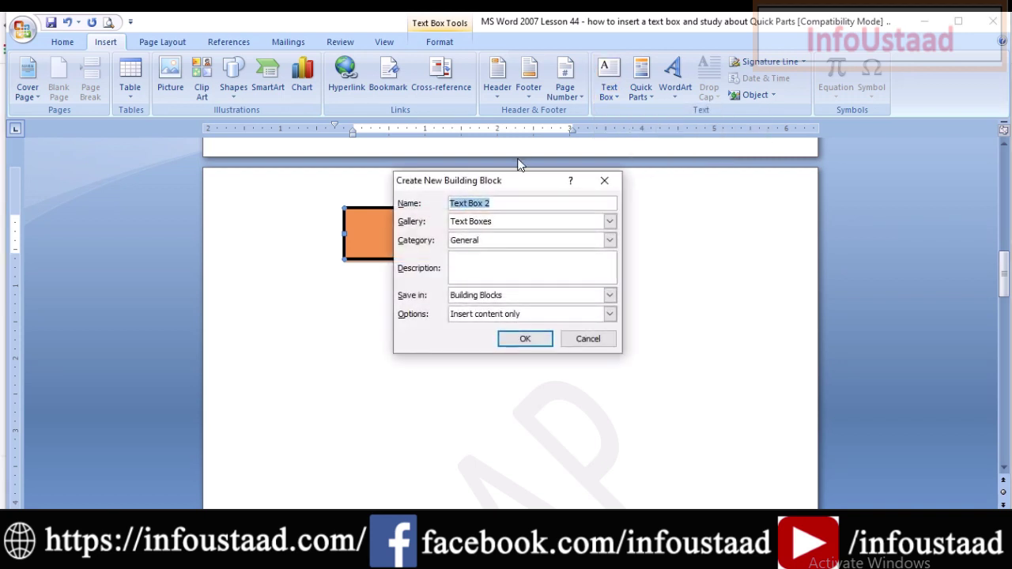
Step: Name the new building block 'MyTextBox', keep the General category, and confirm the save
{"action": "left_click_drag", "start_coordinate": [469, 185], "coordinate": [635, 162]}
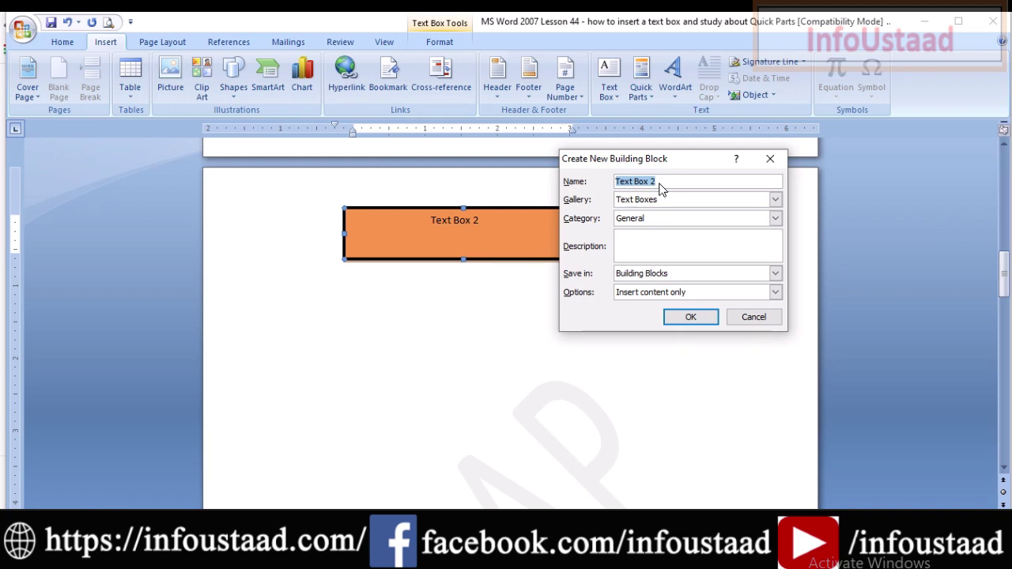
{"action": "type", "text": "M"}
{"action": "key", "text": "BackSpace"}
{"action": "key", "text": "BackSpace"}
{"action": "key", "text": "BackSpace"}
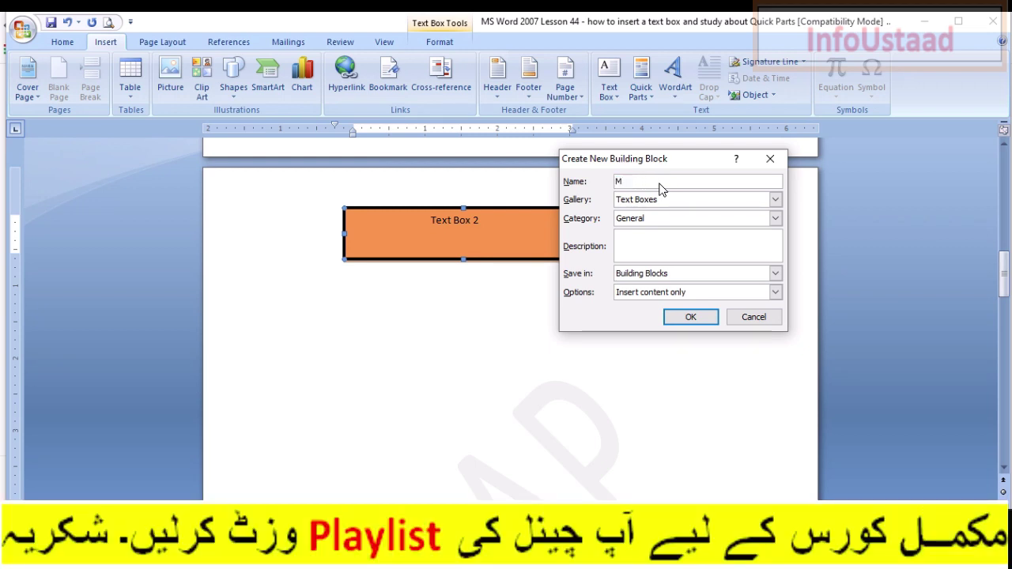
{"action": "type", "text": "yTextB"}
{"action": "type", "text": "ox"}
{"action": "left_click", "coordinate": [698, 221]}
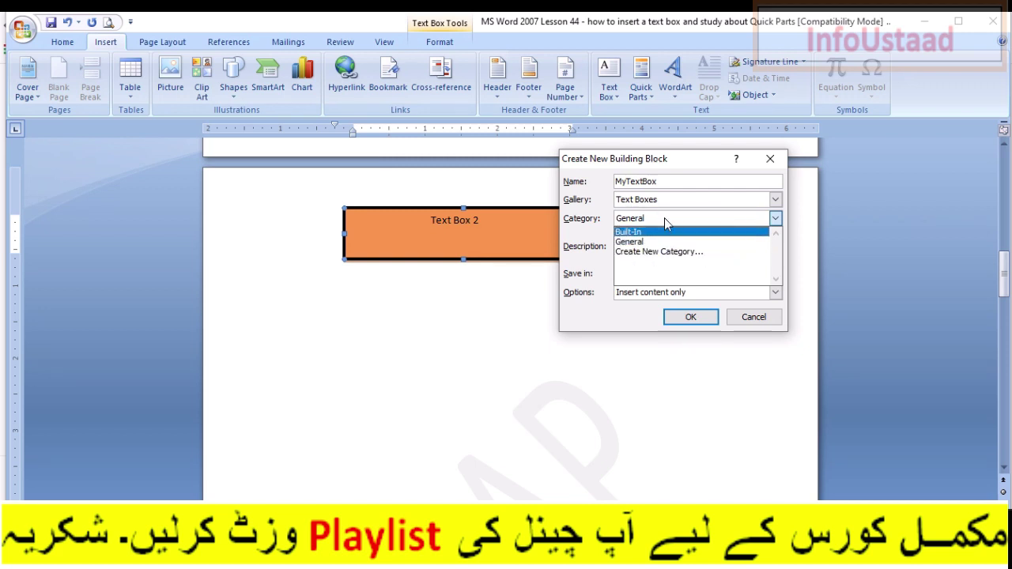
{"action": "left_click", "coordinate": [664, 220]}
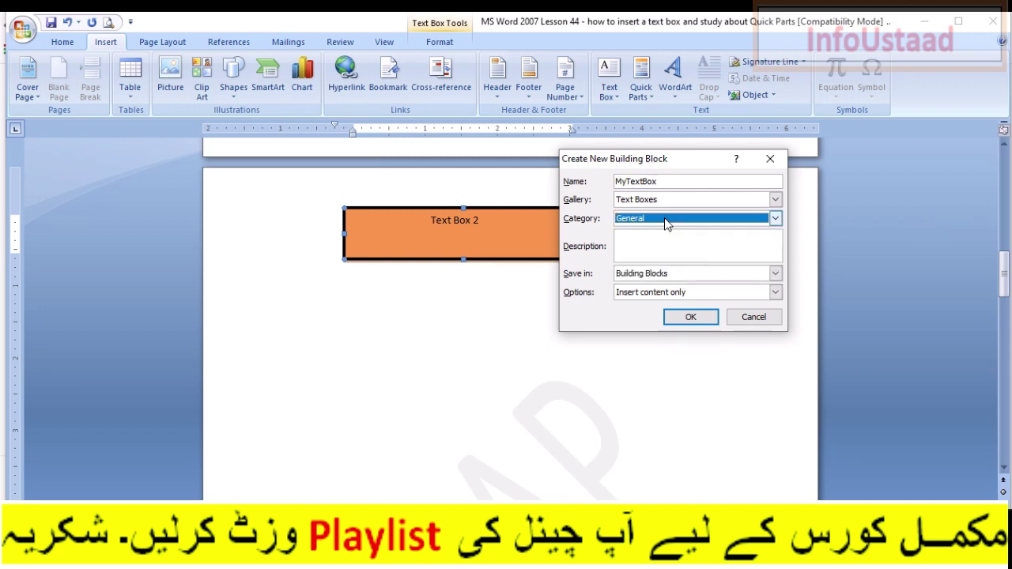
{"action": "left_click", "coordinate": [687, 317]}
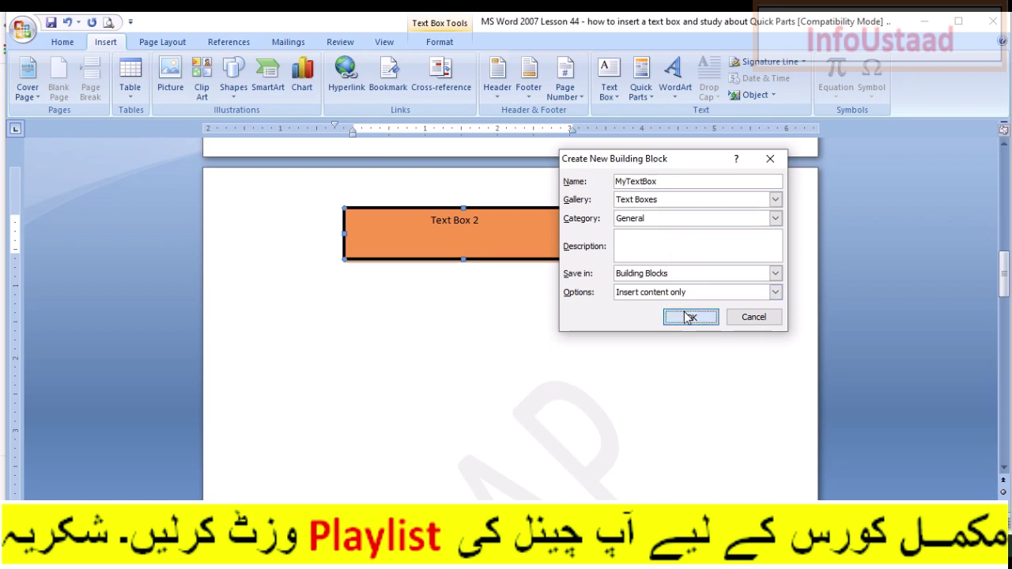
{"action": "left_click", "coordinate": [488, 301]}
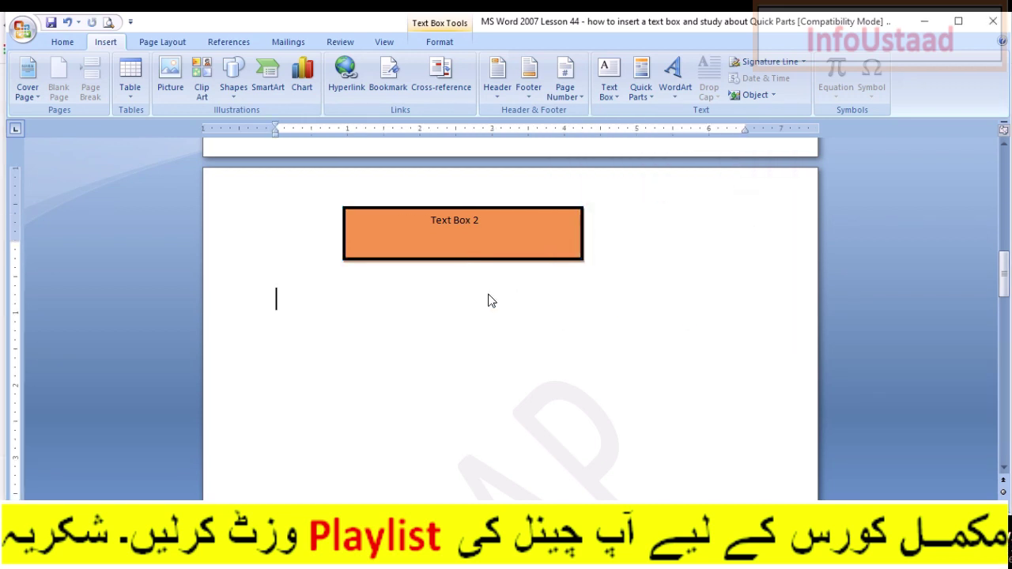
Step: Below the first banner, insert the MyTextBox entry from the General section of the Text Box gallery
{"action": "left_click", "coordinate": [416, 210]}
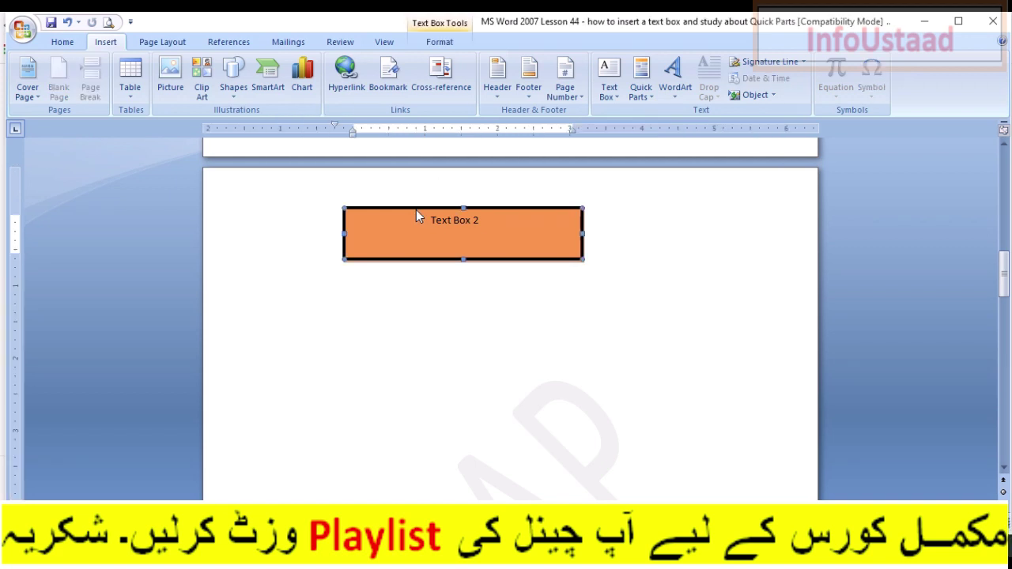
{"action": "left_click", "coordinate": [448, 321]}
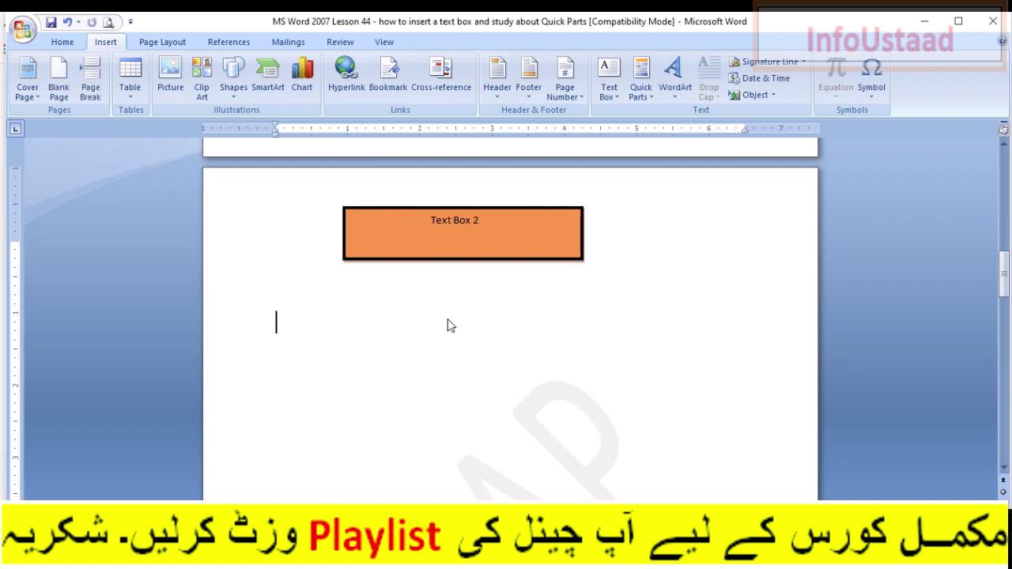
{"action": "left_click", "coordinate": [619, 100]}
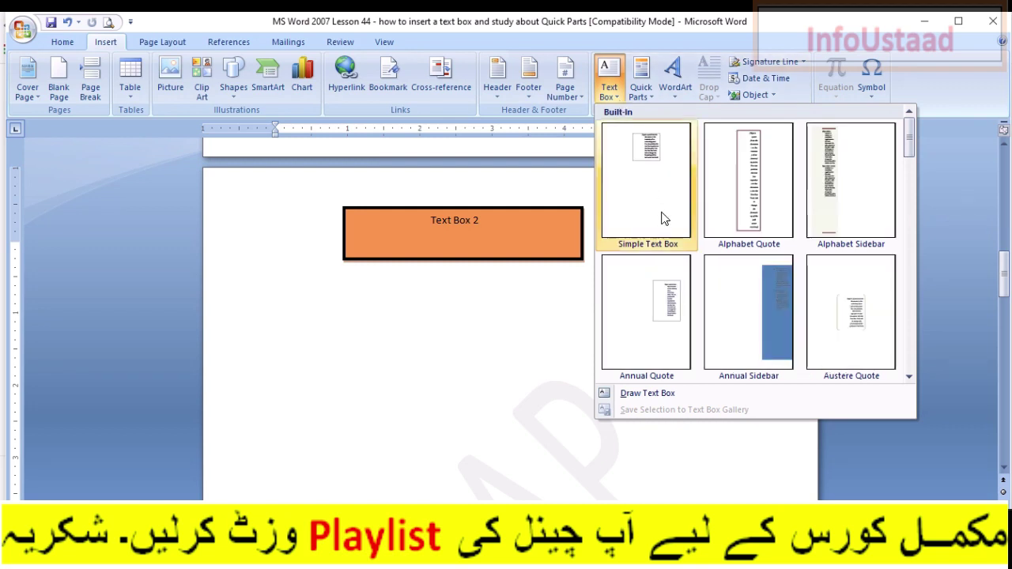
{"action": "left_click_drag", "start_coordinate": [908, 150], "coordinate": [904, 380]}
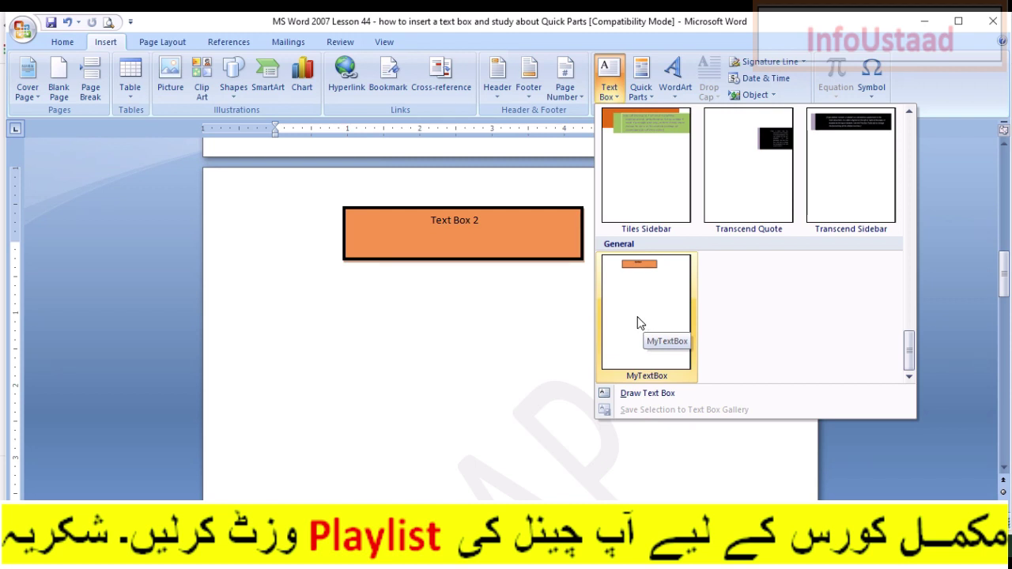
{"action": "left_click", "coordinate": [507, 354]}
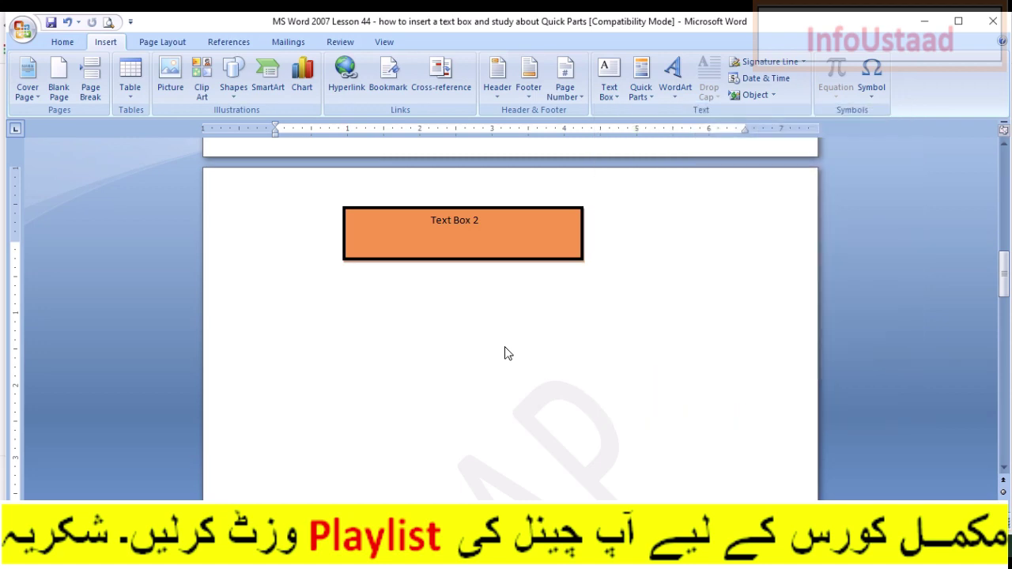
{"action": "left_click", "coordinate": [618, 98]}
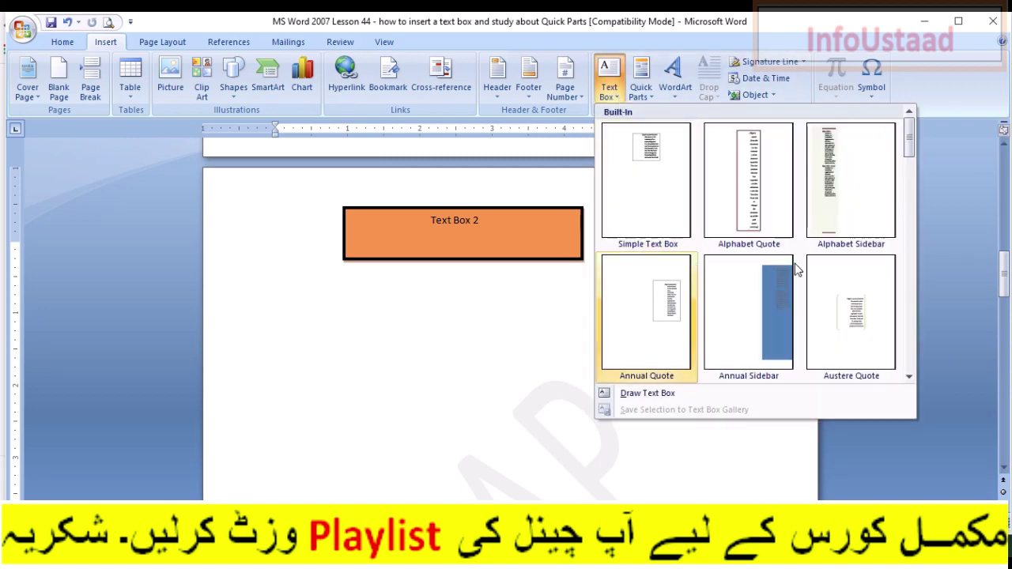
{"action": "left_click_drag", "start_coordinate": [908, 143], "coordinate": [896, 388]}
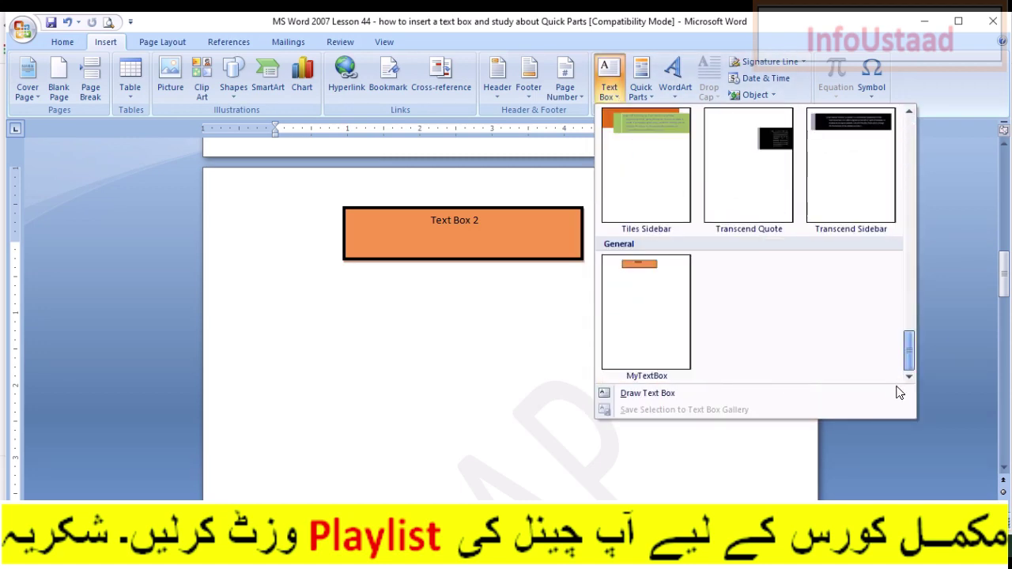
{"action": "left_click", "coordinate": [660, 326]}
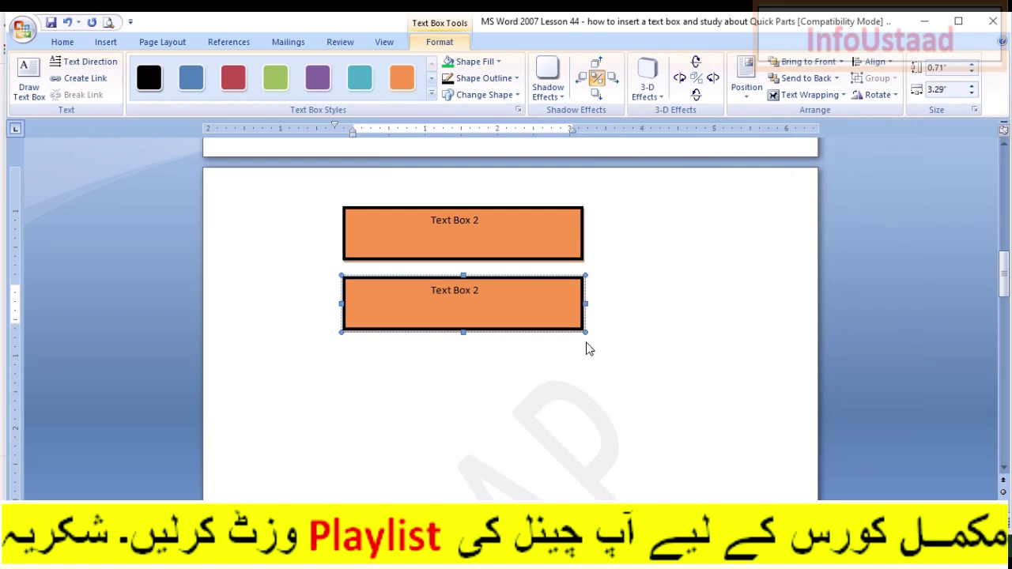
{"action": "left_click", "coordinate": [617, 353]}
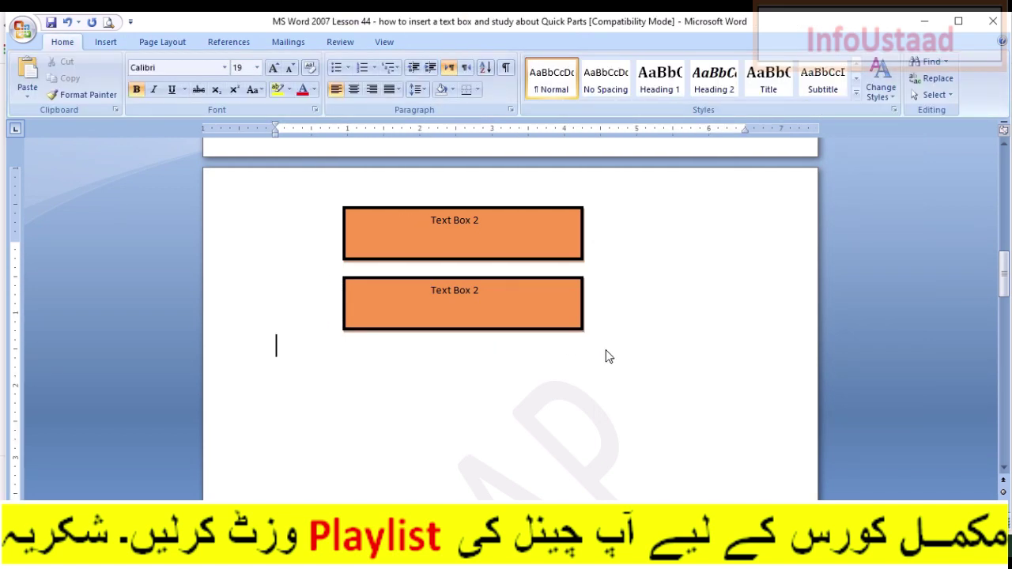
Step: Type MyTextBox on the empty line and expand it with F3 into the orange text box
{"action": "type", "text": "My"}
{"action": "type", "text": "TextB"}
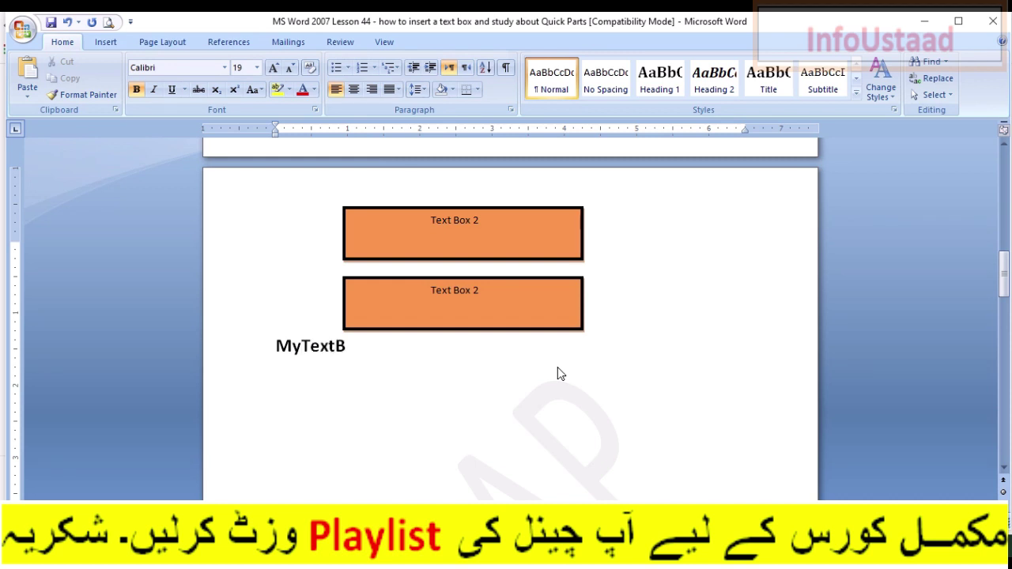
{"action": "type", "text": "oc"}
{"action": "key", "text": "BackSpace"}
{"action": "type", "text": "v"}
{"action": "key", "text": "BackSpace"}
{"action": "type", "text": "x"}
{"action": "key", "text": "F3"}
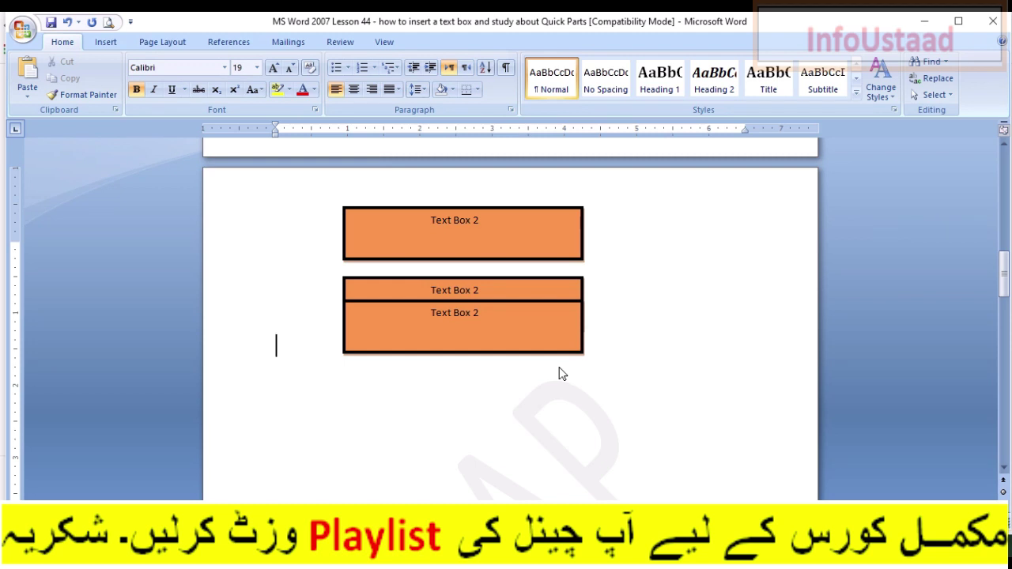
Step: Add a new line above Searching Keywords and expand MyTextBox there with F3 as well
{"action": "scroll", "coordinate": [678, 334], "scroll_direction": "down", "scroll_amount": 2}
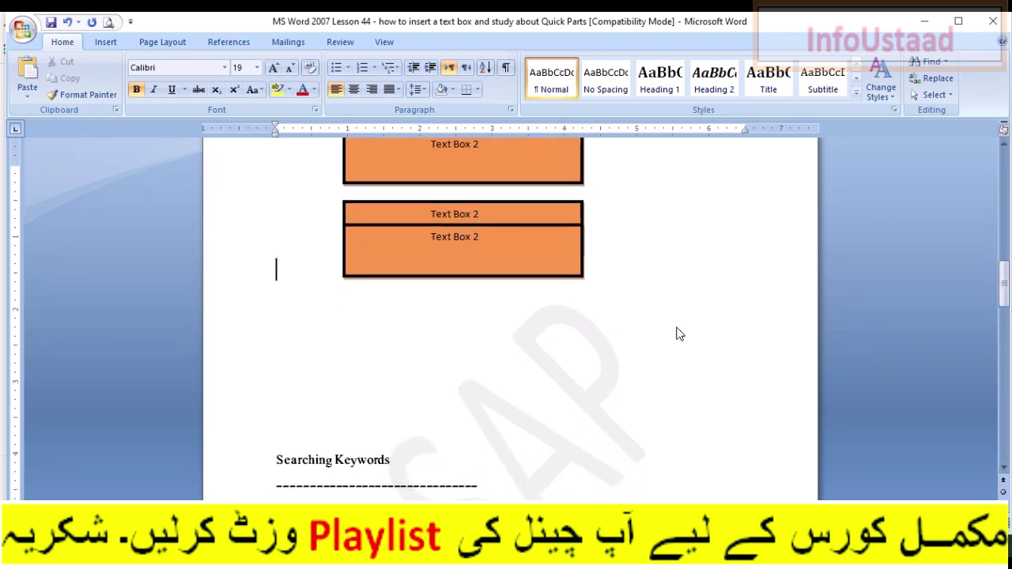
{"action": "key", "text": "Return"}
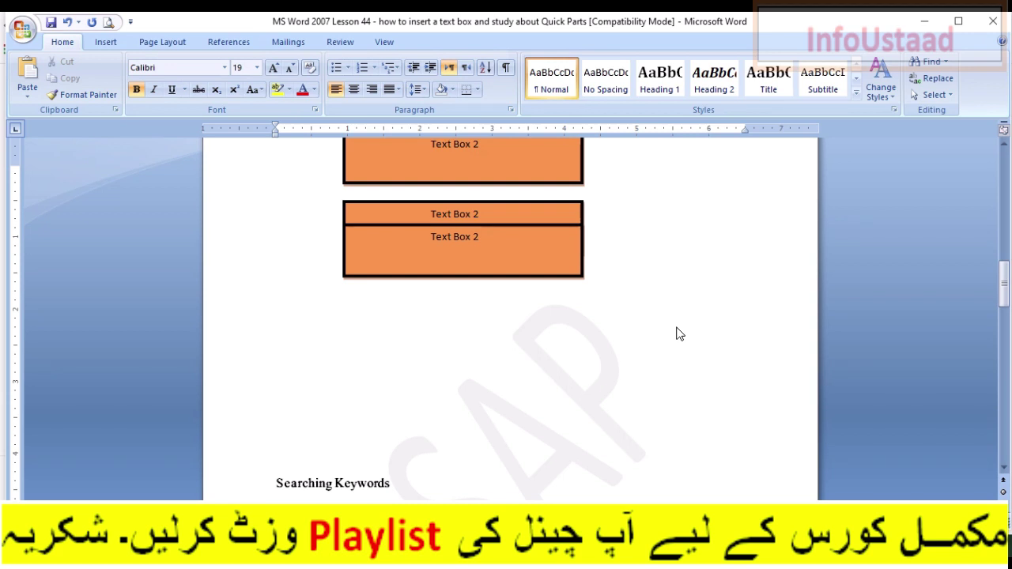
{"action": "type", "text": "MyT"}
{"action": "type", "text": "ext"}
{"action": "type", "text": "Box"}
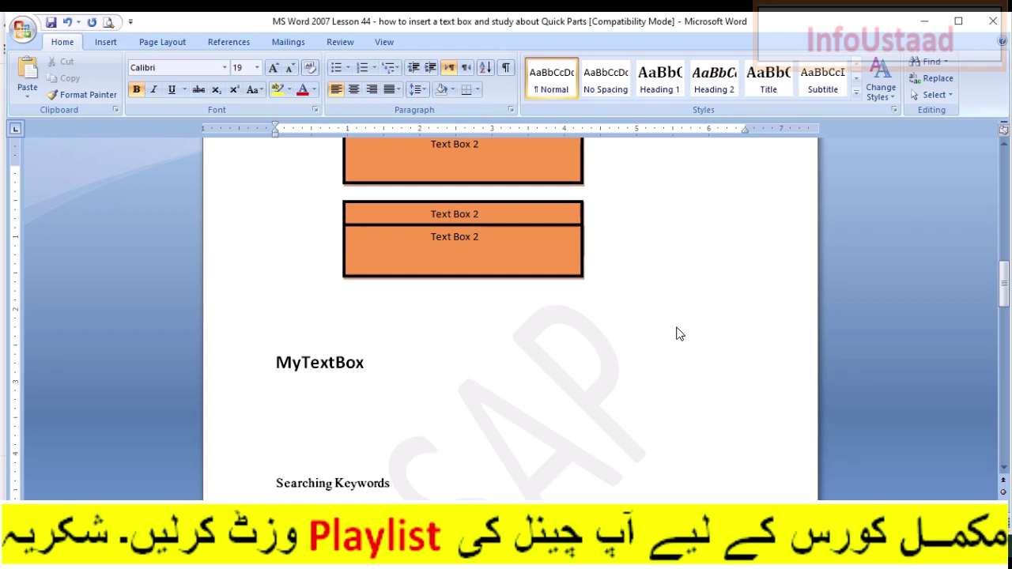
{"action": "key", "text": "F3"}
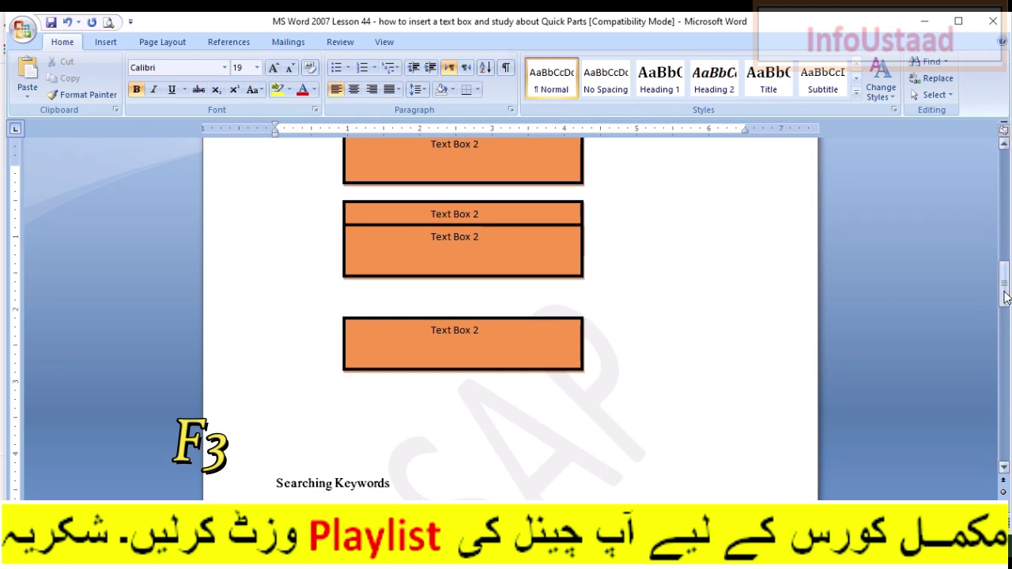
{"action": "left_click_drag", "start_coordinate": [1004, 294], "coordinate": [1004, 237]}
{"action": "left_click", "coordinate": [105, 42]}
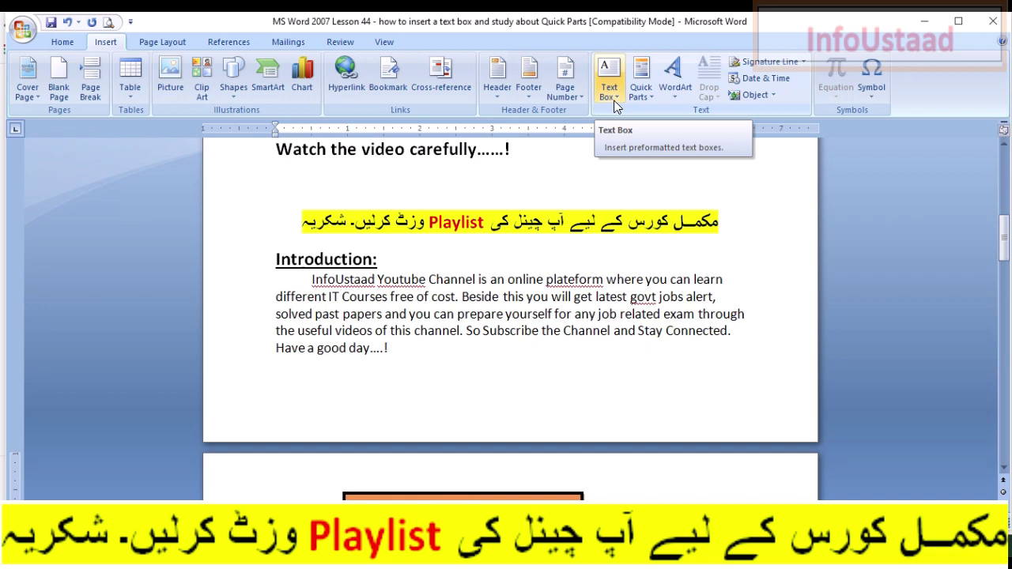
{"action": "left_click", "coordinate": [653, 98]}
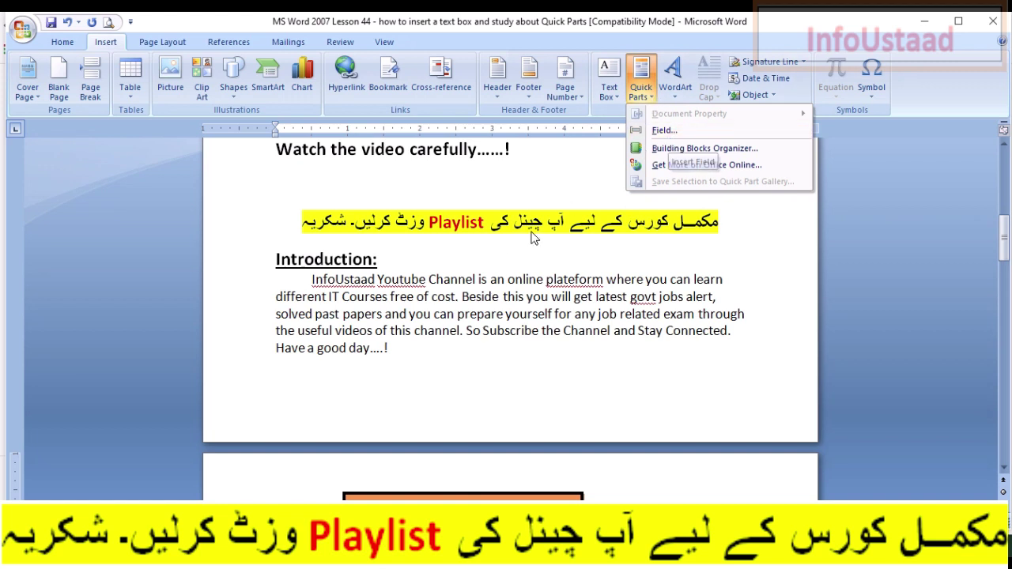
{"action": "left_click", "coordinate": [501, 261]}
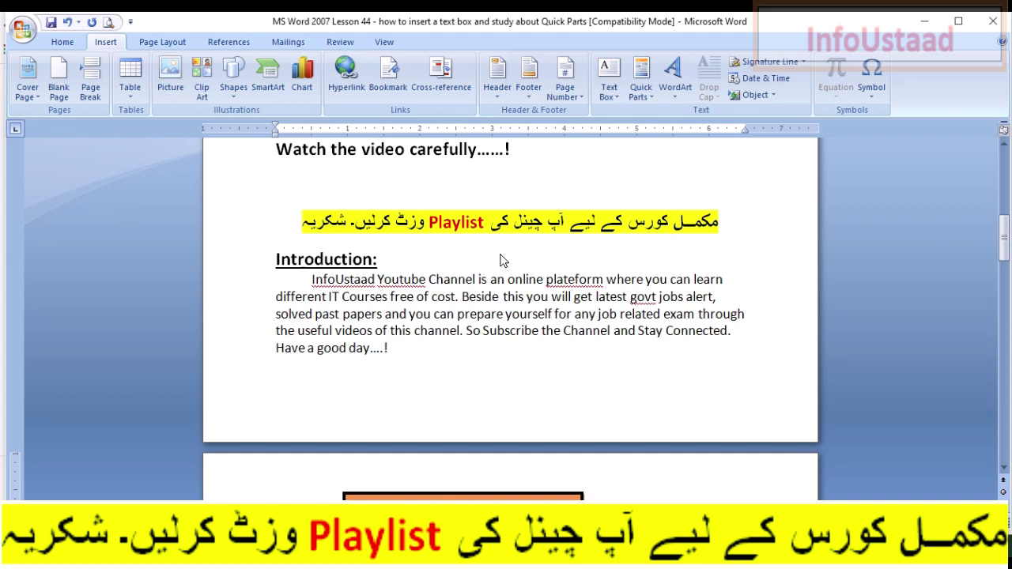
Step: Select the 'Introduction:' heading together with its paragraph
{"action": "left_click", "coordinate": [386, 348]}
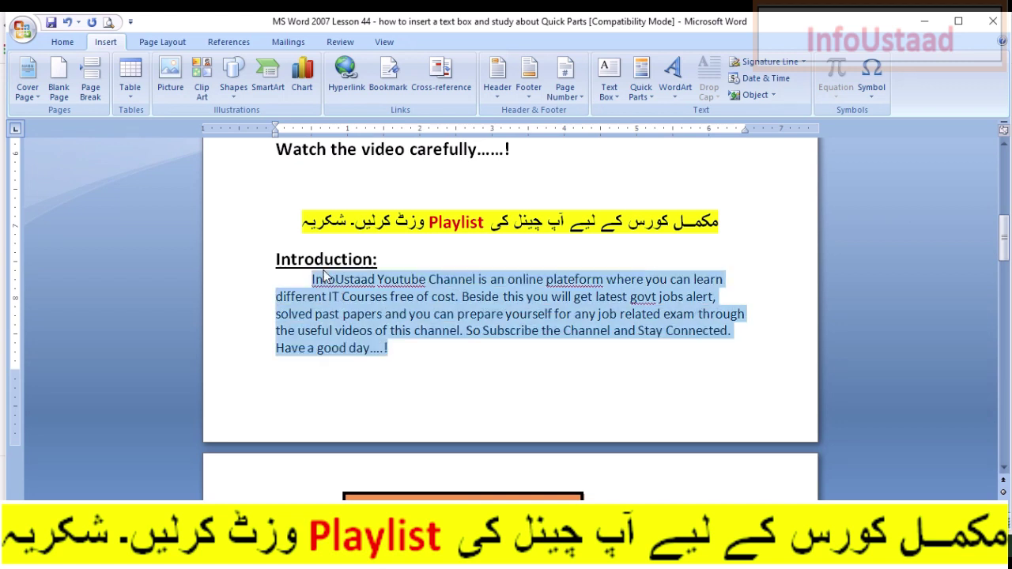
{"action": "mouse_move", "coordinate": [387, 348]}
{"action": "left_mouse_down"}
{"action": "mouse_move", "coordinate": [393, 268]}
{"action": "mouse_move", "coordinate": [302, 265]}
{"action": "left_mouse_up"}
{"action": "left_click", "coordinate": [394, 265]}
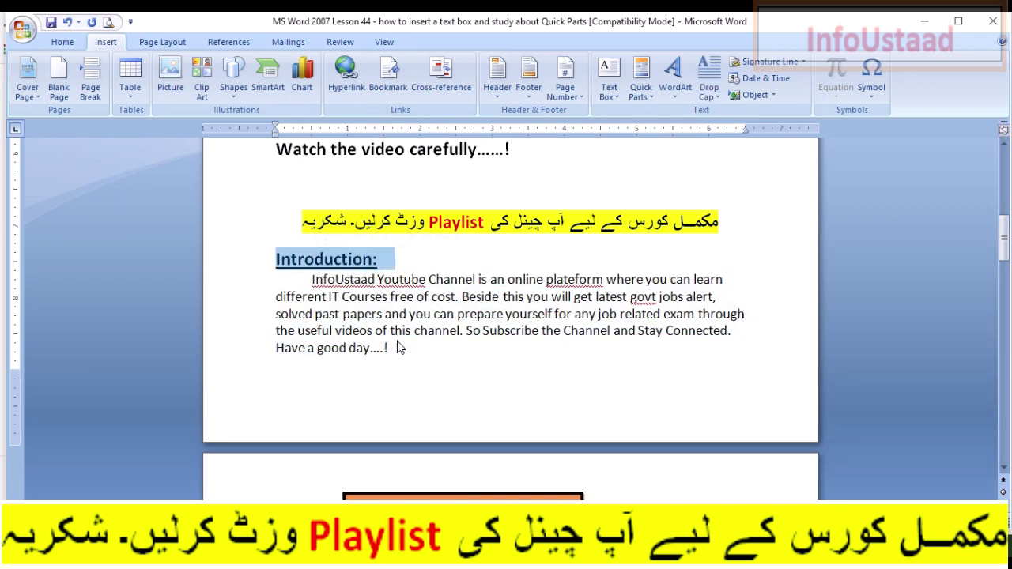
{"action": "left_click_drag", "start_coordinate": [392, 348], "coordinate": [286, 262]}
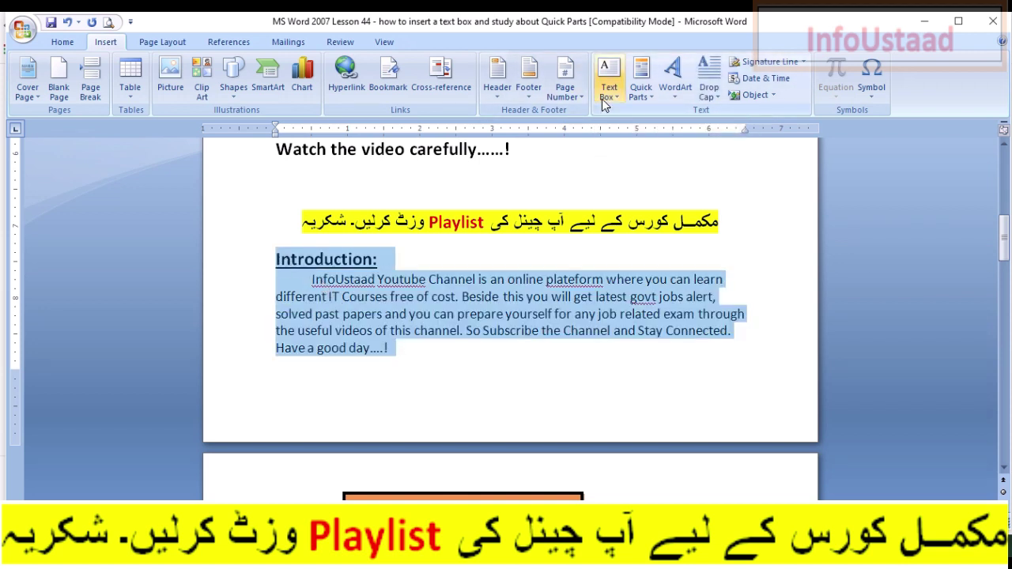
Step: Shorten the suggested name to 'Intro' and save the selection as a General Quick Part
{"action": "left_click", "coordinate": [651, 99]}
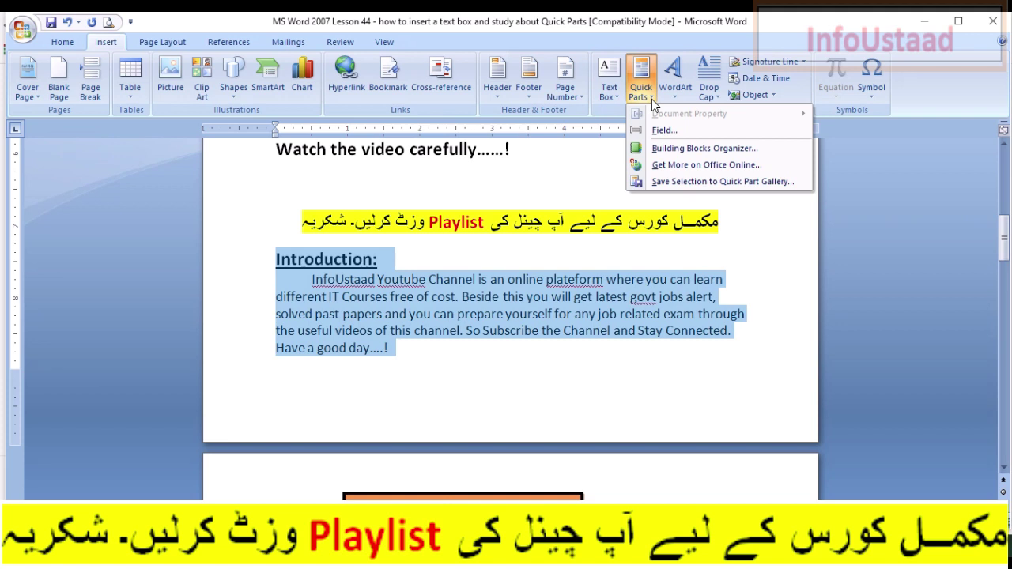
{"action": "left_click", "coordinate": [664, 184]}
{"action": "left_click", "coordinate": [665, 187]}
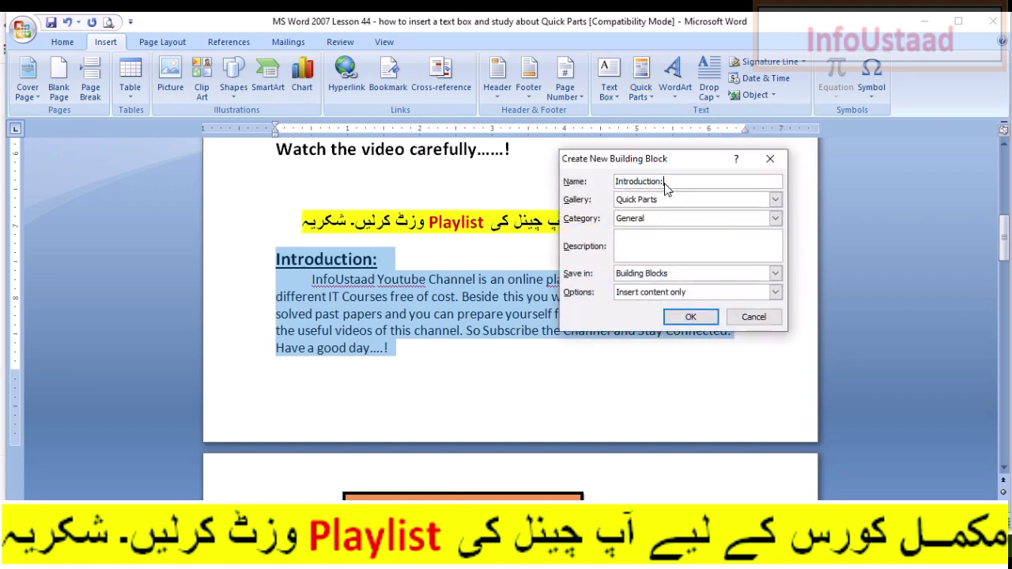
{"action": "left_click_drag", "start_coordinate": [665, 185], "coordinate": [639, 185]}
{"action": "key", "text": "BackSpace"}
{"action": "left_click", "coordinate": [686, 318]}
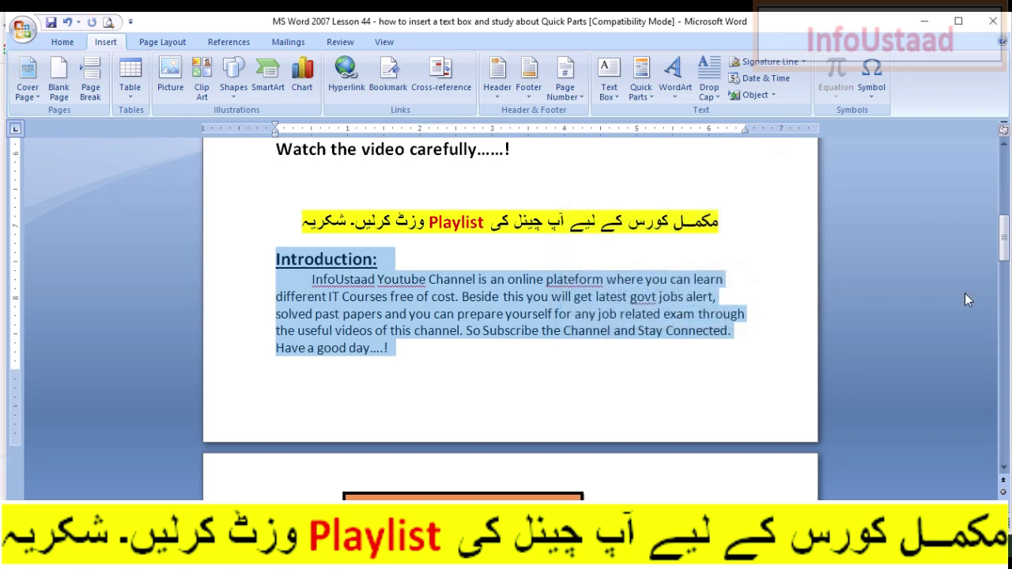
Step: Add a blank line above Searching Keywords and insert the Intro block from Quick Parts twice
{"action": "left_click_drag", "start_coordinate": [1005, 251], "coordinate": [1005, 320]}
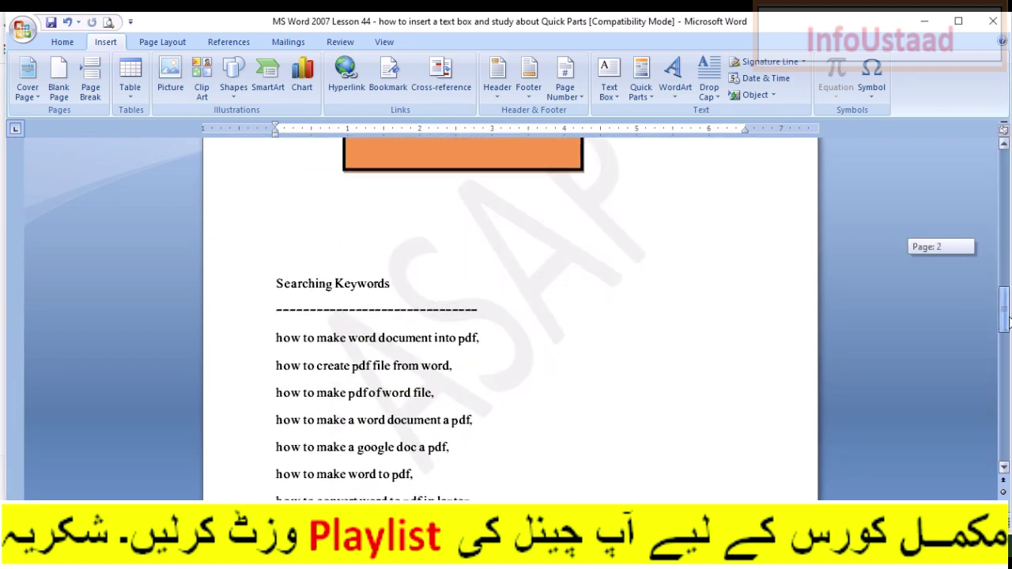
{"action": "left_click", "coordinate": [582, 238]}
{"action": "key", "text": "Return"}
{"action": "key", "text": "Return"}
{"action": "key", "text": "Return"}
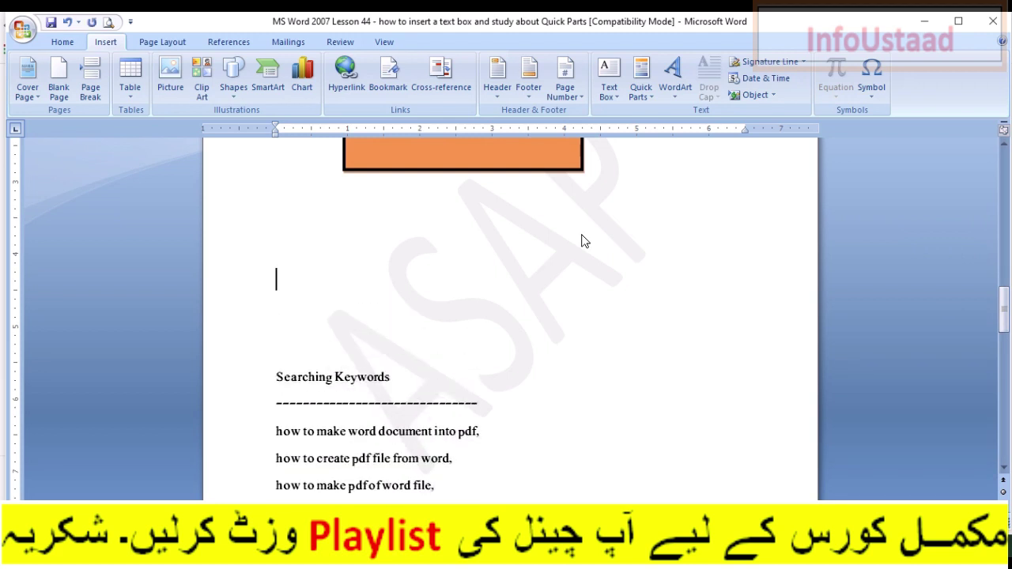
{"action": "left_click", "coordinate": [647, 99]}
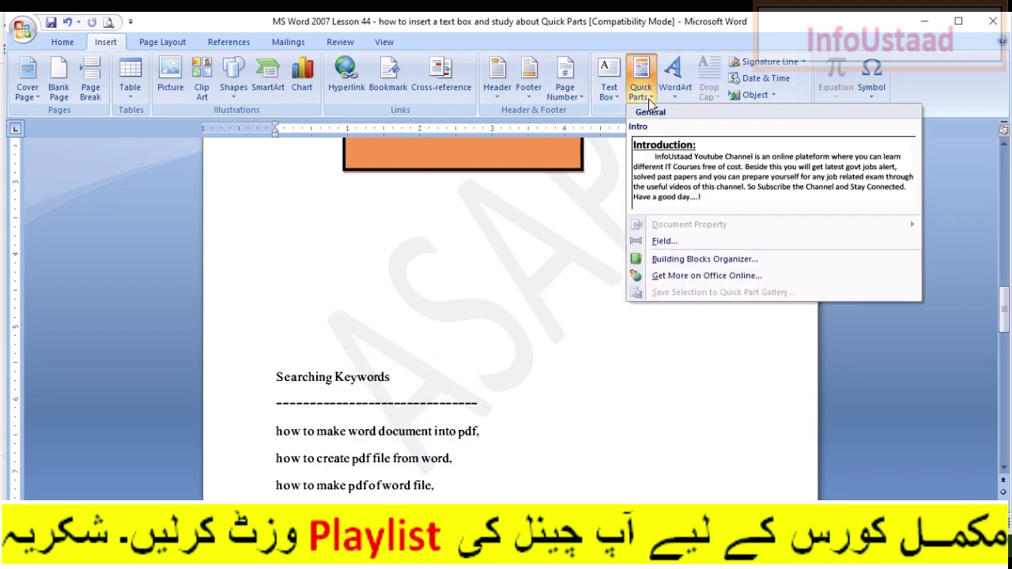
{"action": "left_click", "coordinate": [687, 178]}
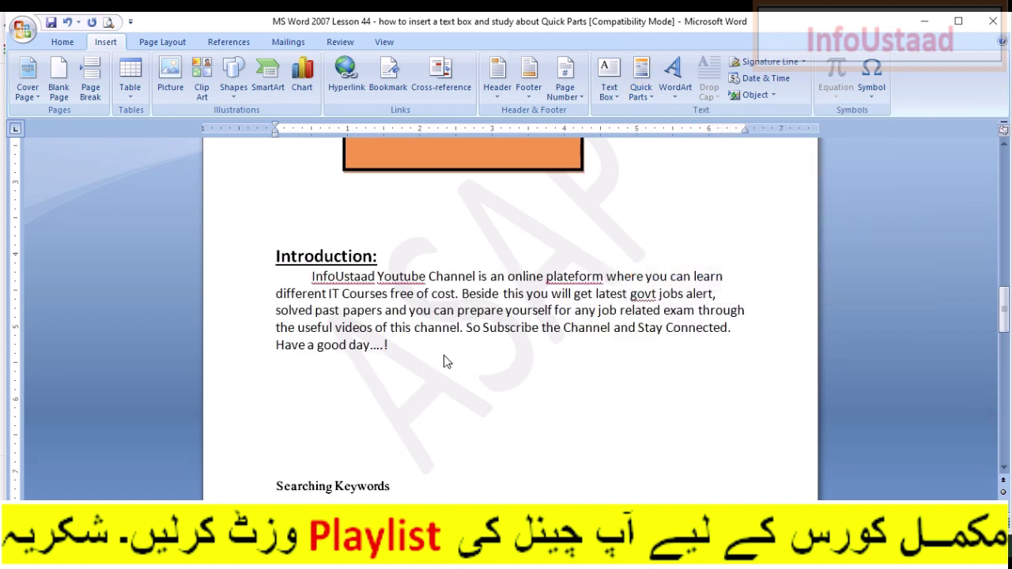
{"action": "key", "text": "Return"}
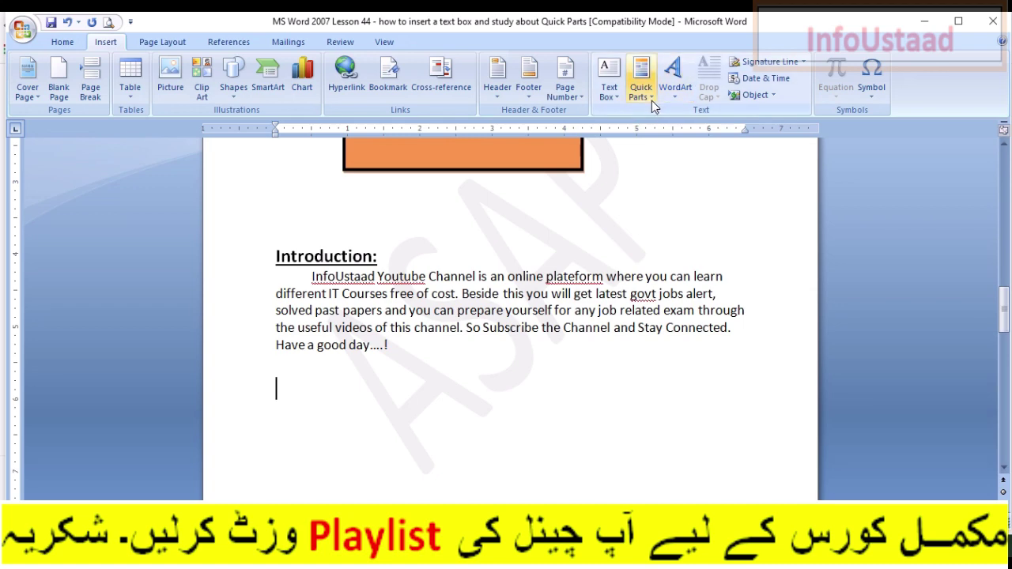
{"action": "left_click", "coordinate": [652, 101]}
{"action": "left_click", "coordinate": [677, 155]}
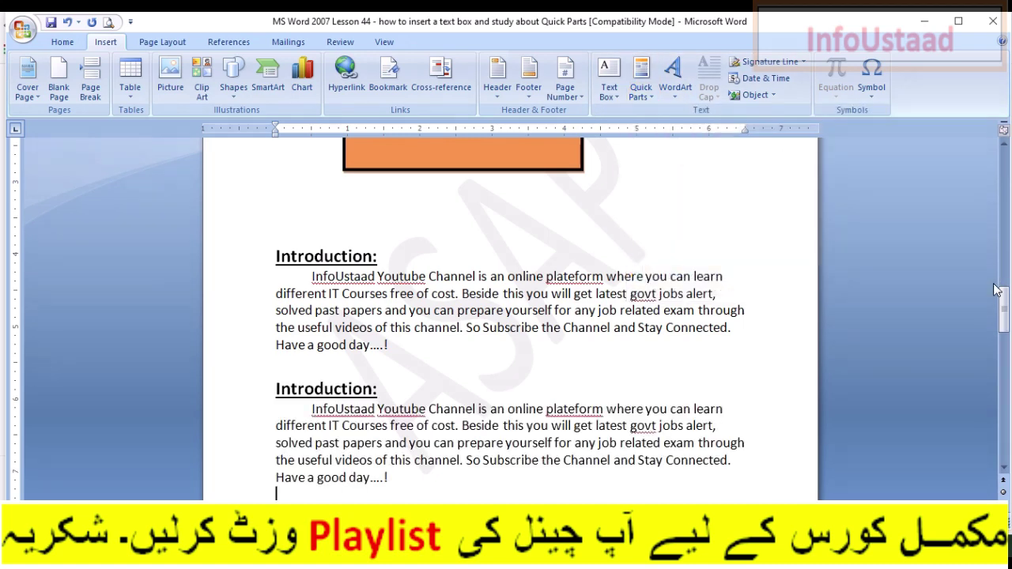
{"action": "left_click_drag", "start_coordinate": [1003, 301], "coordinate": [1004, 332]}
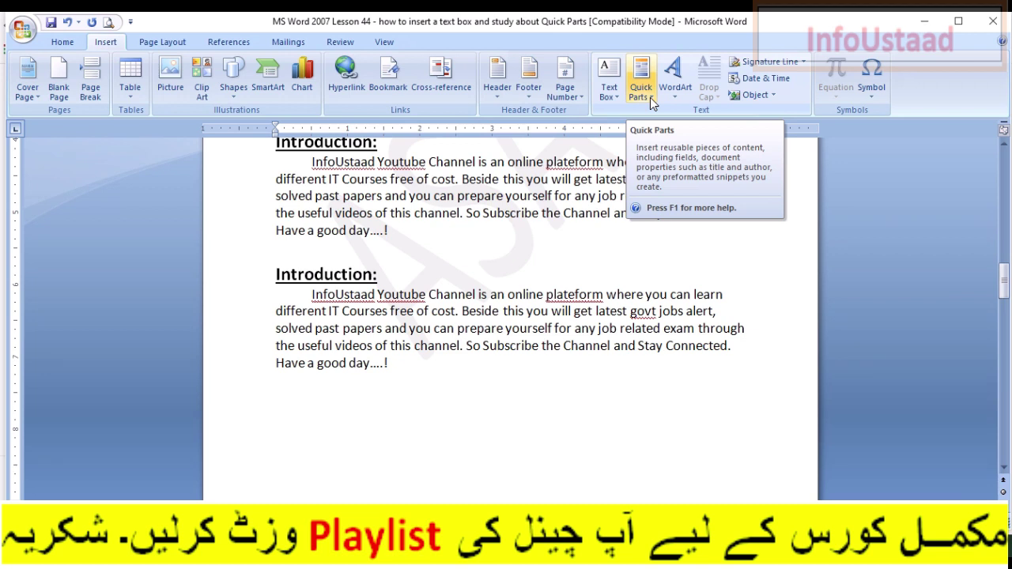
Step: Expand the typed word 'intro' with F3 into another Introduction block and add a line below
{"action": "type", "text": "int"}
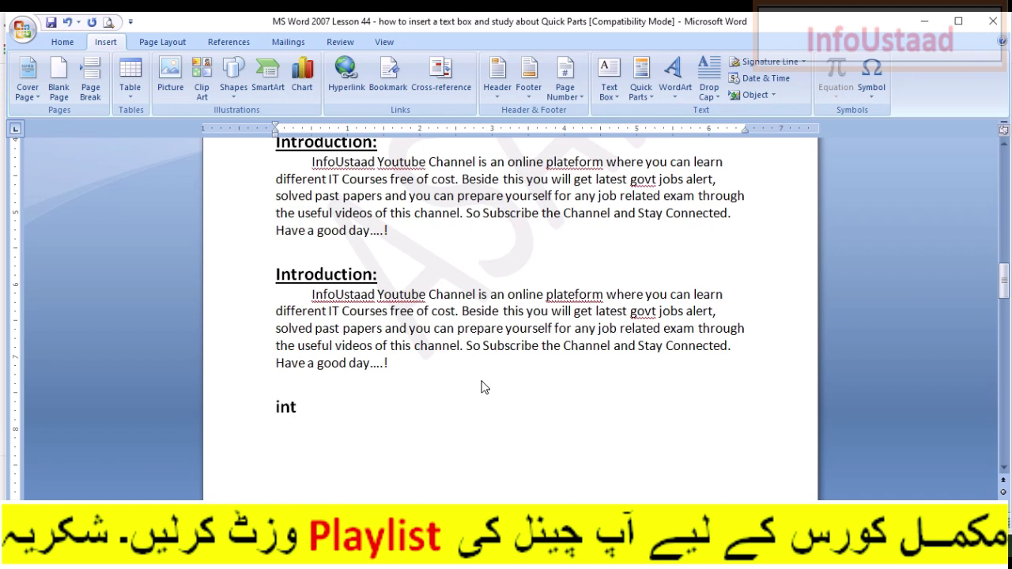
{"action": "type", "text": "ro"}
{"action": "key", "text": "F3"}
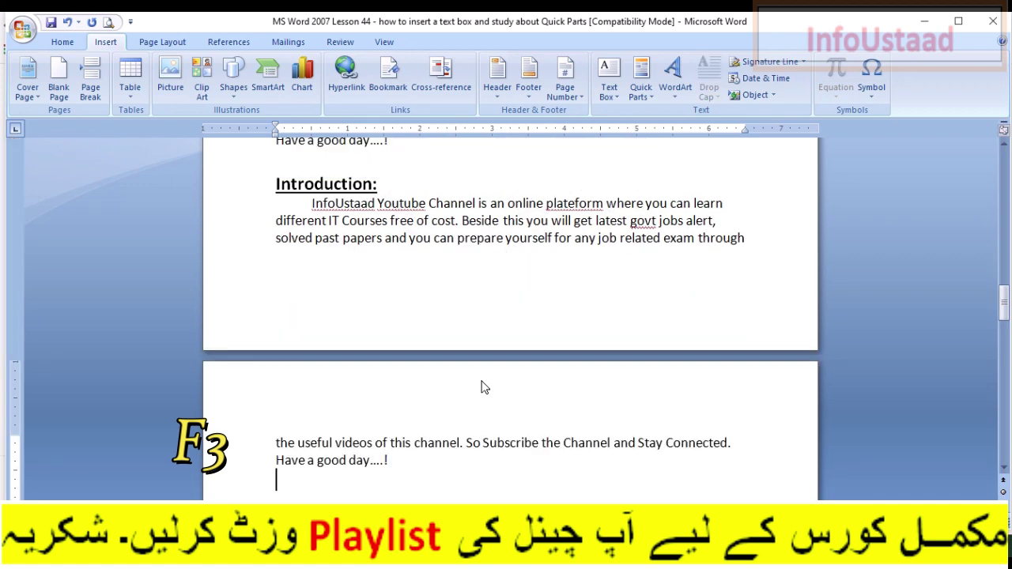
{"action": "left_click_drag", "start_coordinate": [1005, 300], "coordinate": [1004, 316]}
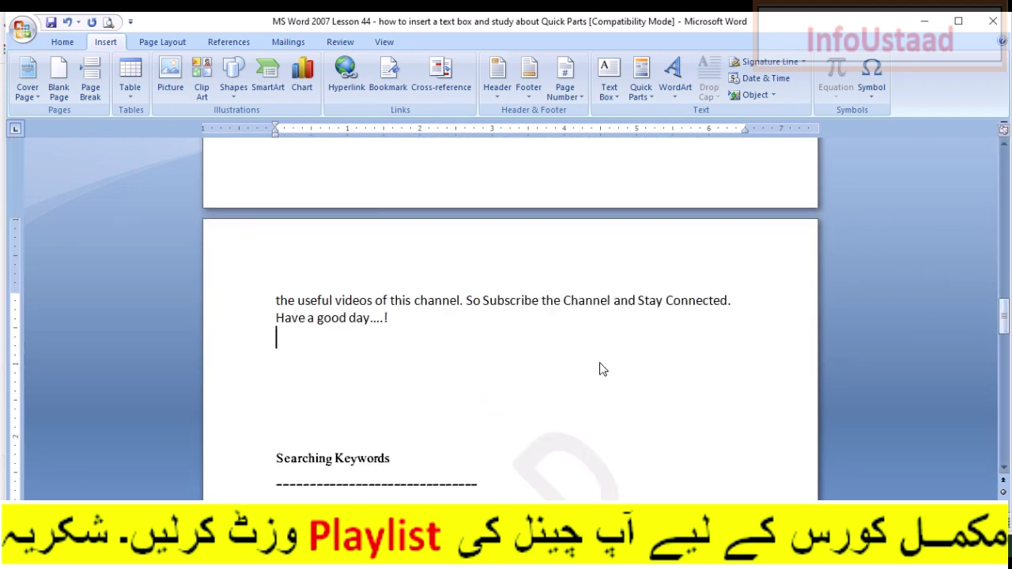
{"action": "key", "text": "Return"}
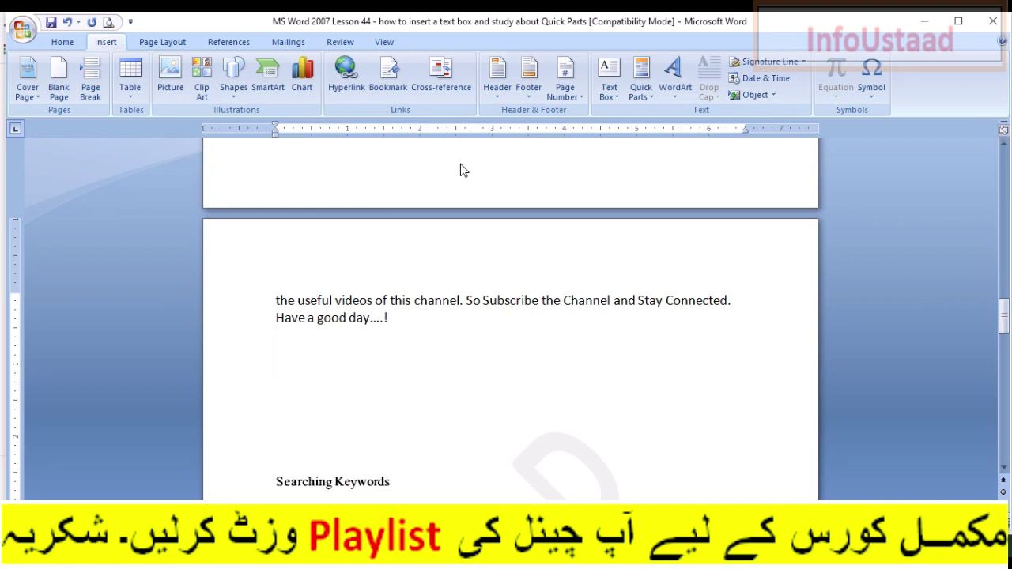
{"action": "left_click", "coordinate": [650, 98]}
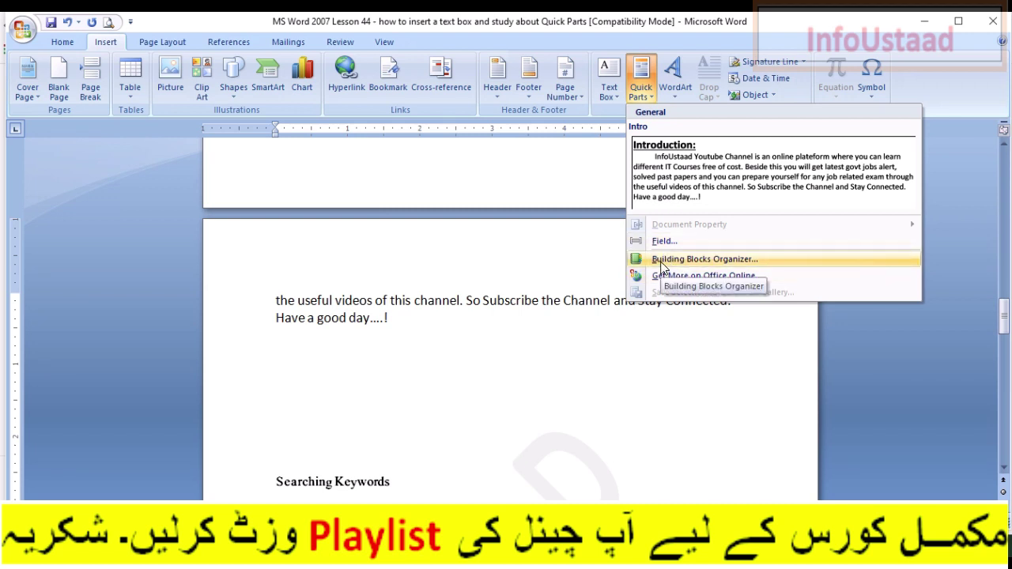
Step: In the Building Blocks Organizer, select the Intro entry, delete it, confirm, and close the organizer
{"action": "left_click", "coordinate": [661, 261]}
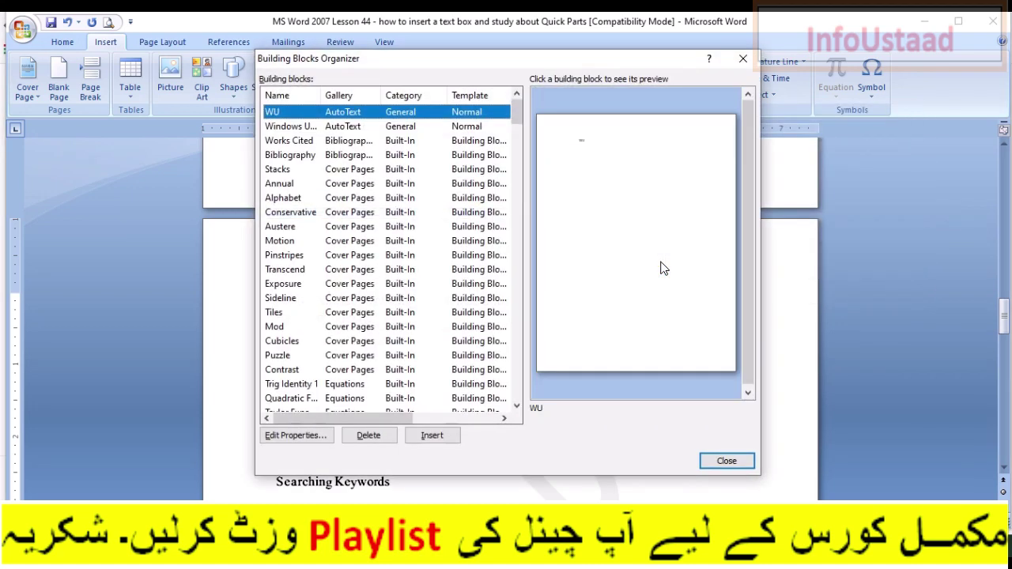
{"action": "mouse_move", "coordinate": [515, 119]}
{"action": "left_mouse_down"}
{"action": "mouse_move", "coordinate": [505, 383]}
{"action": "mouse_move", "coordinate": [507, 340]}
{"action": "left_mouse_up"}
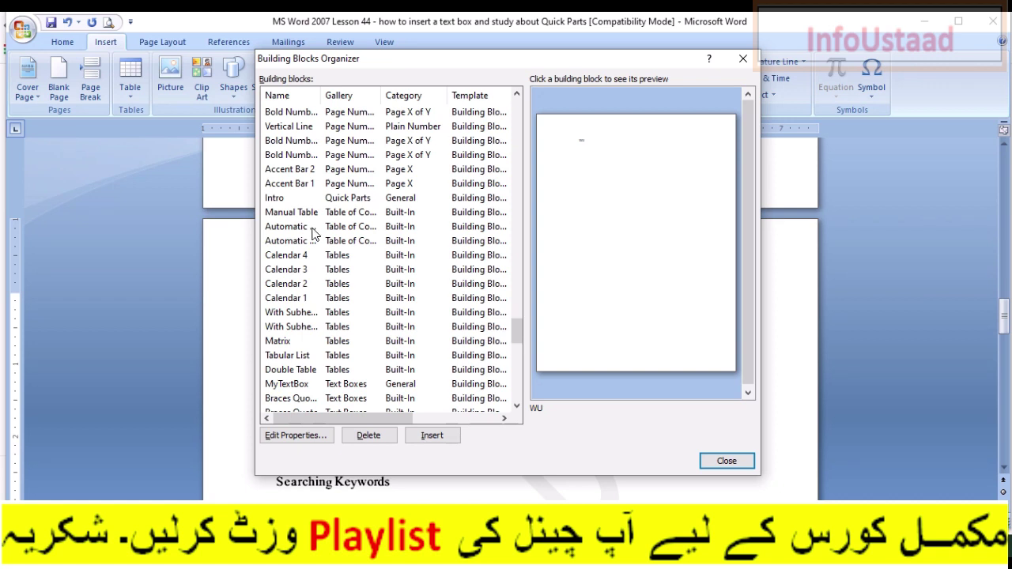
{"action": "left_click", "coordinate": [287, 202]}
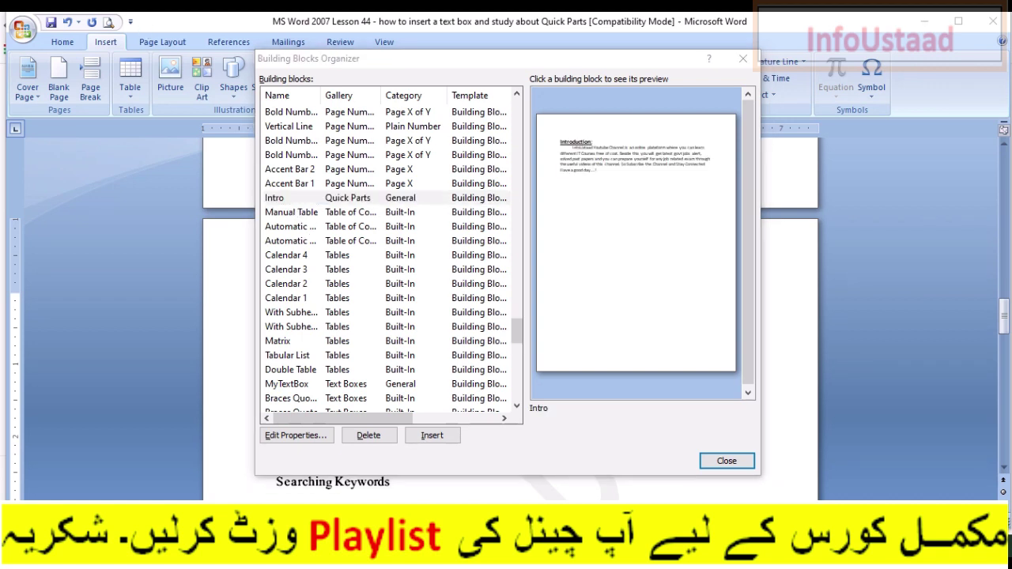
{"action": "left_click_drag", "start_coordinate": [259, 190], "coordinate": [511, 206]}
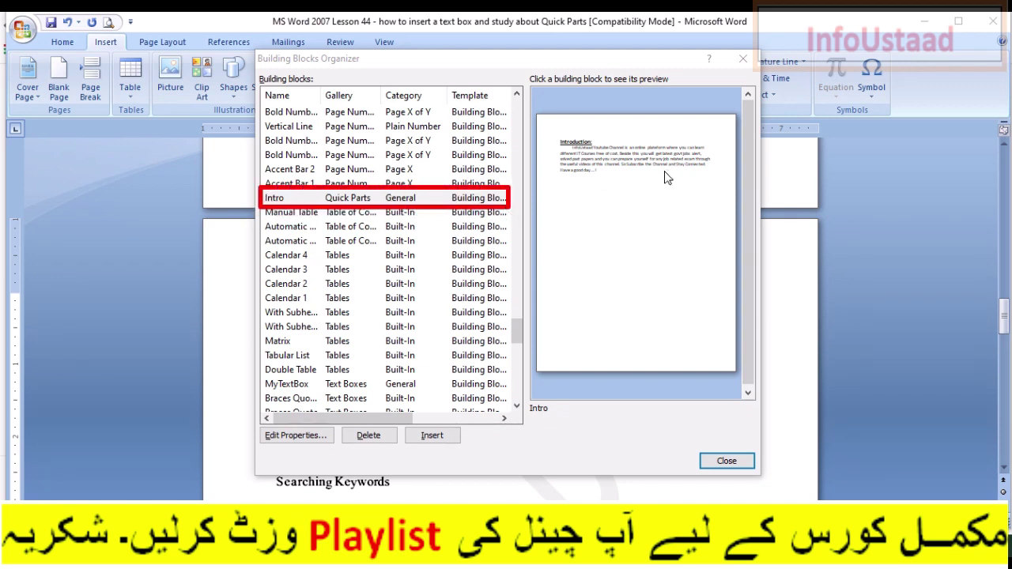
{"action": "key", "text": "Escape"}
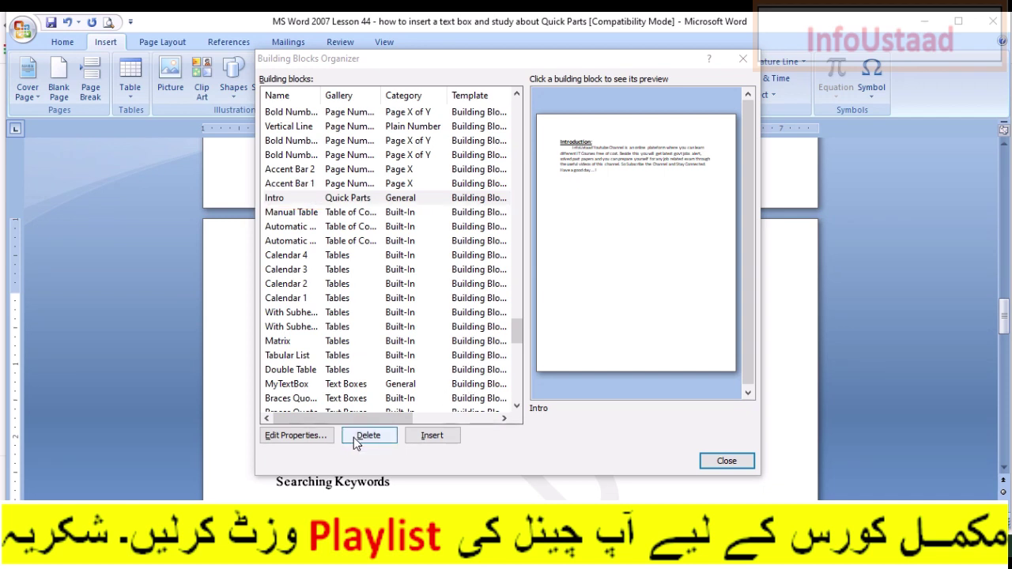
{"action": "left_click", "coordinate": [355, 440]}
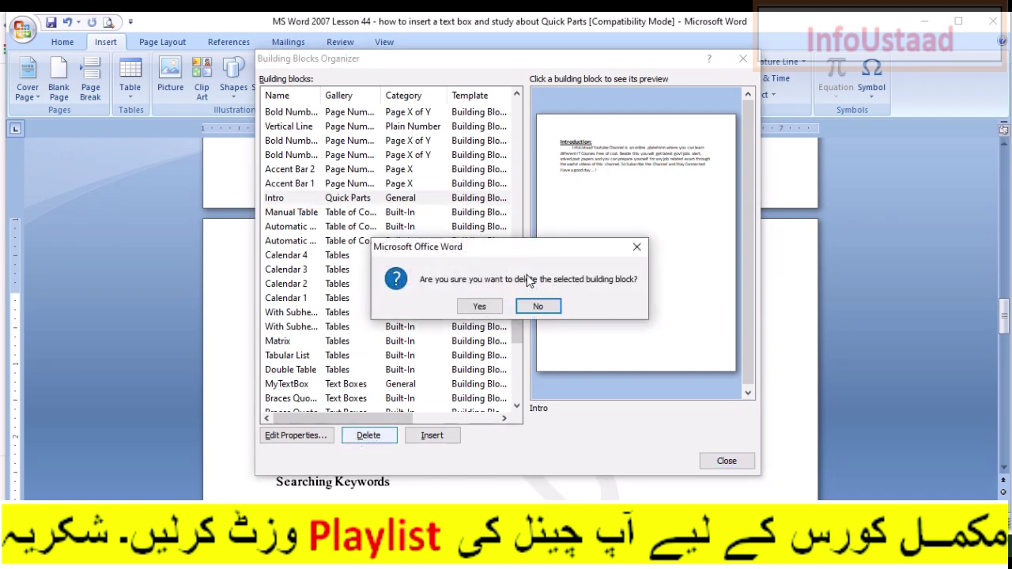
{"action": "left_click", "coordinate": [490, 307]}
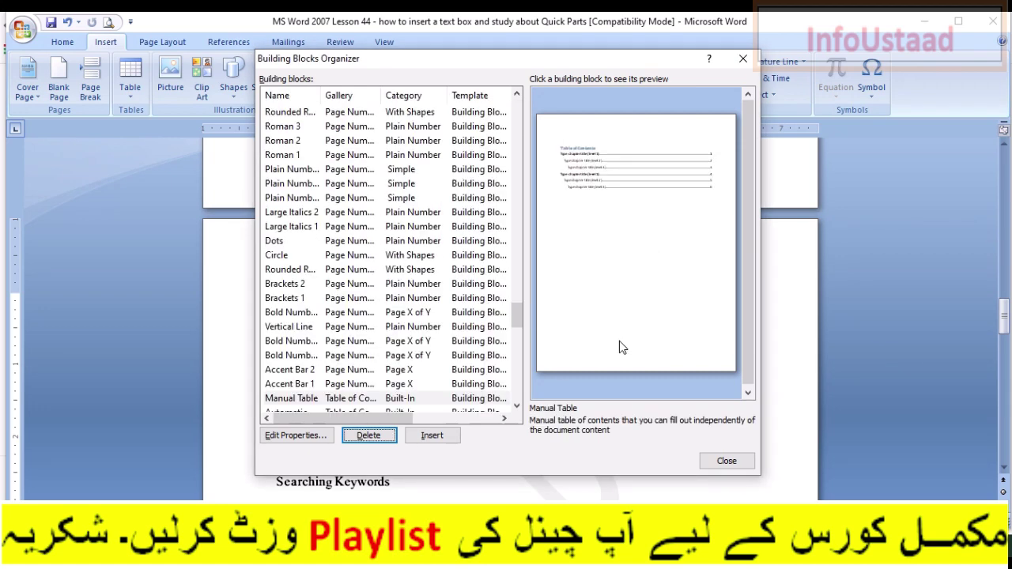
{"action": "left_click", "coordinate": [725, 460]}
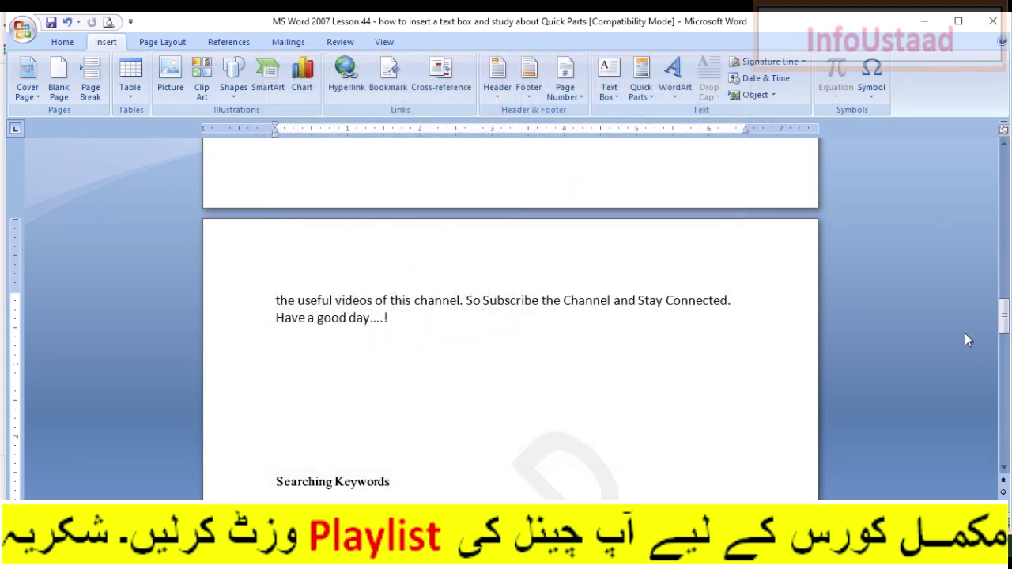
{"action": "key", "text": "Return"}
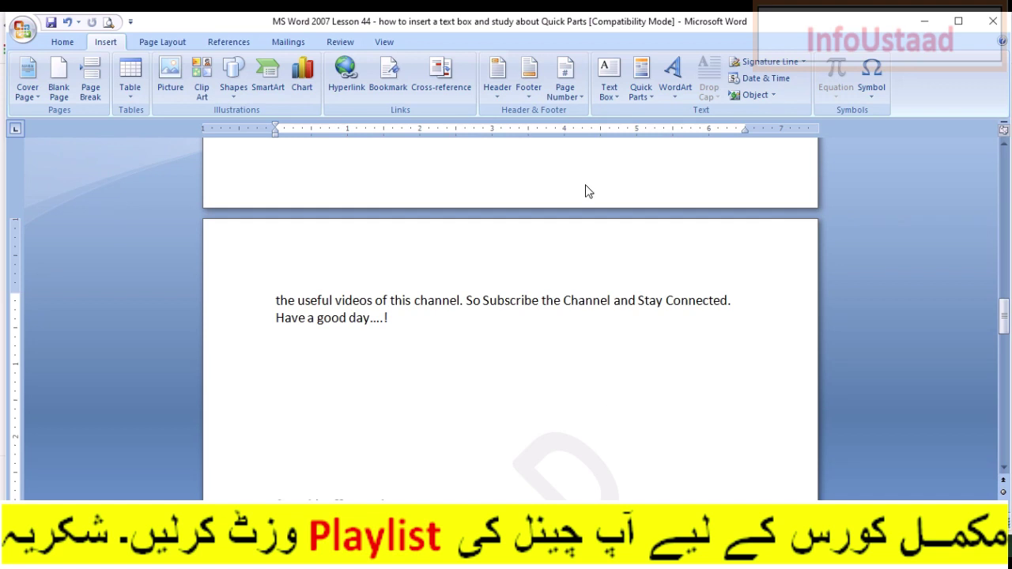
Step: Open the Building Blocks Organizer and browse the built-in cover page previews
{"action": "left_click", "coordinate": [651, 92]}
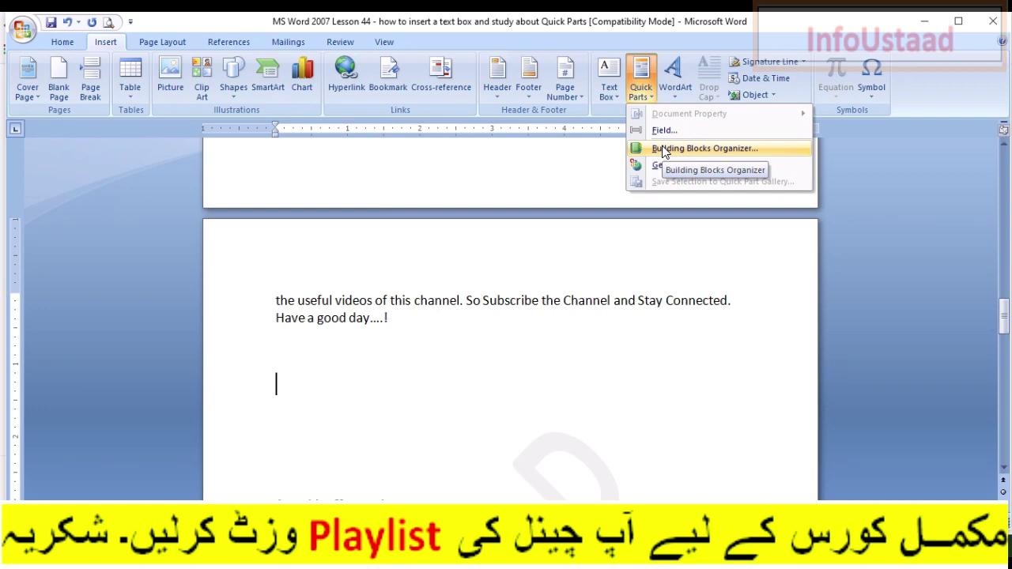
{"action": "left_click", "coordinate": [664, 149]}
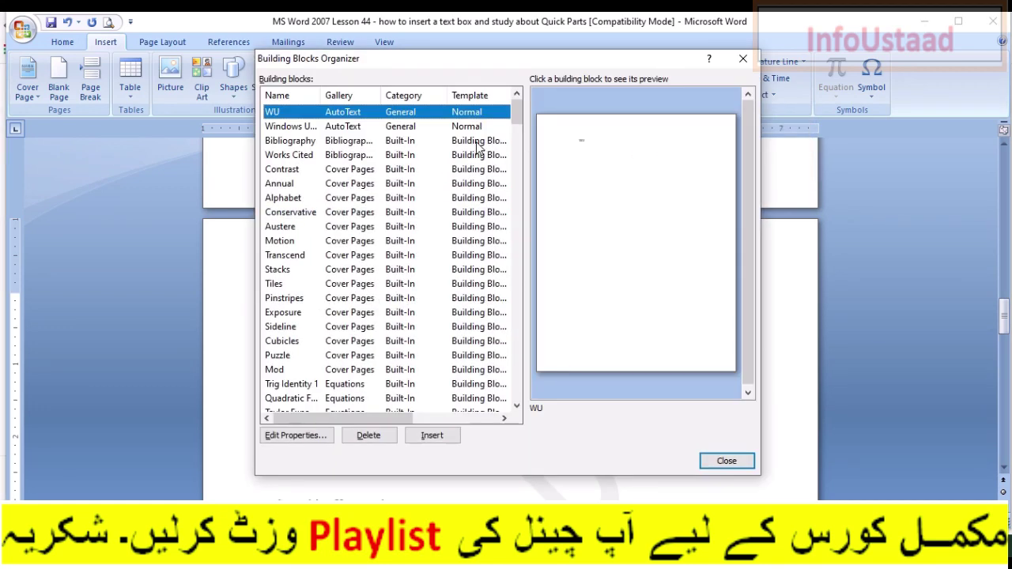
{"action": "left_click", "coordinate": [315, 128]}
{"action": "key", "text": "Down"}
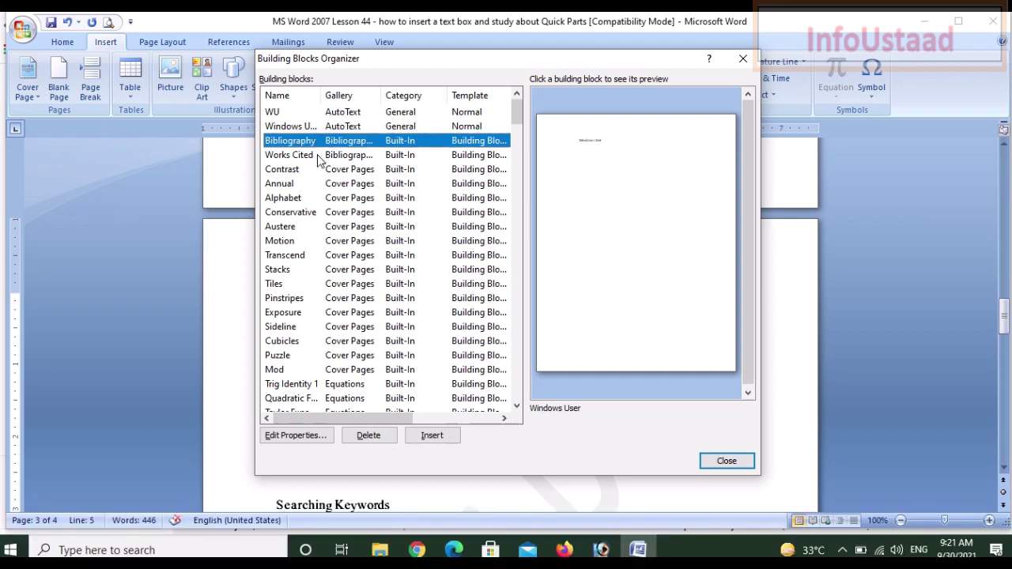
{"action": "left_click", "coordinate": [294, 169]}
{"action": "key", "text": "Down"}
{"action": "key", "text": "Down"}
{"action": "key", "text": "Down"}
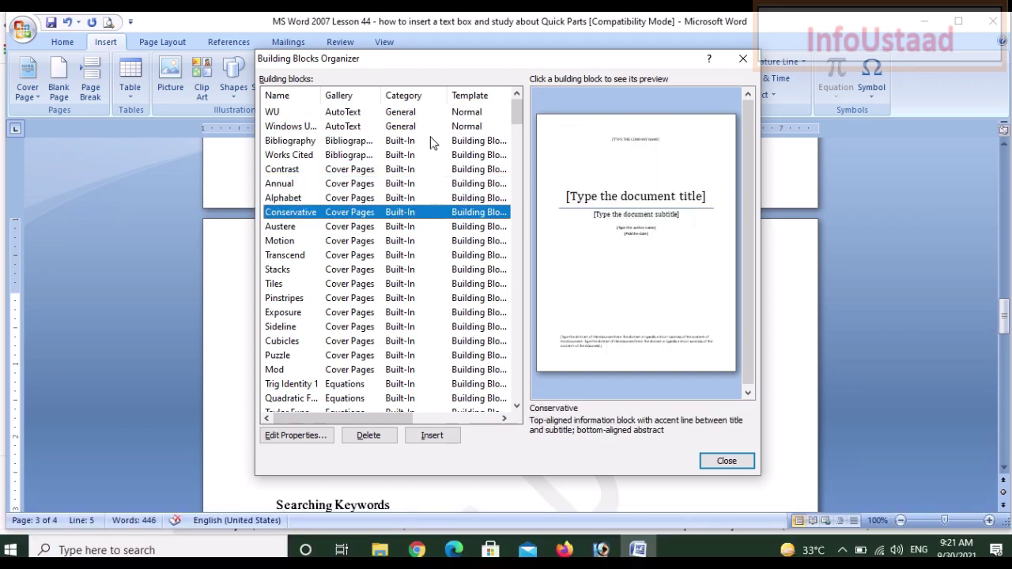
{"action": "key", "text": "Down"}
{"action": "key", "text": "Down"}
{"action": "key", "text": "Down"}
{"action": "key", "text": "Down"}
{"action": "key", "text": "Up"}
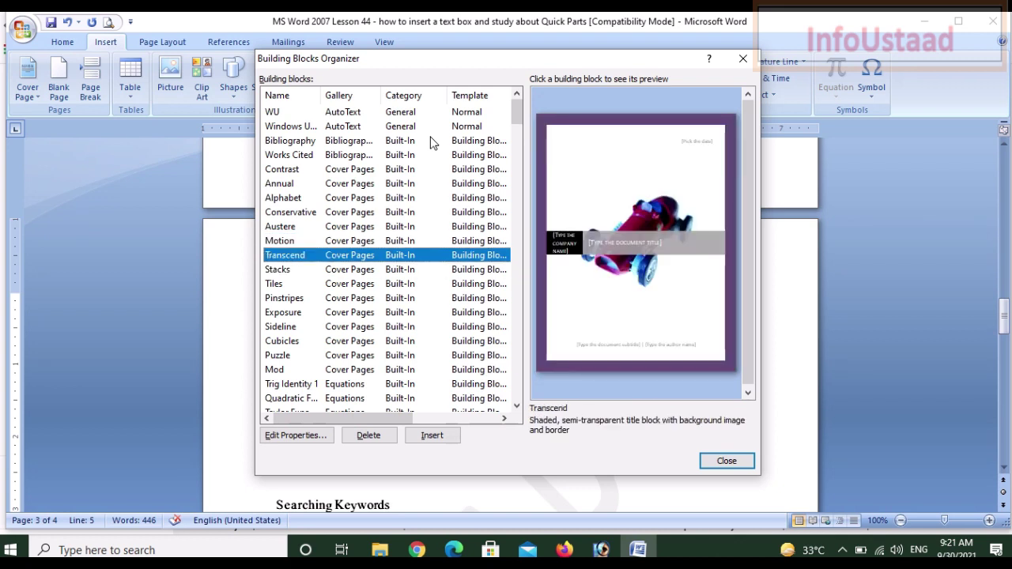
{"action": "key", "text": "Down"}
{"action": "key", "text": "Down"}
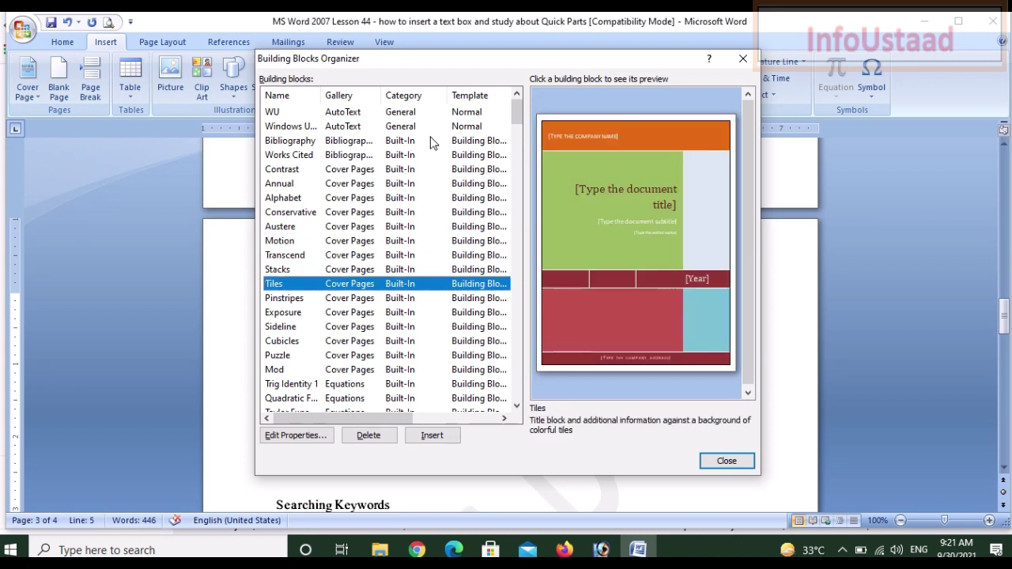
{"action": "key", "text": "Up"}
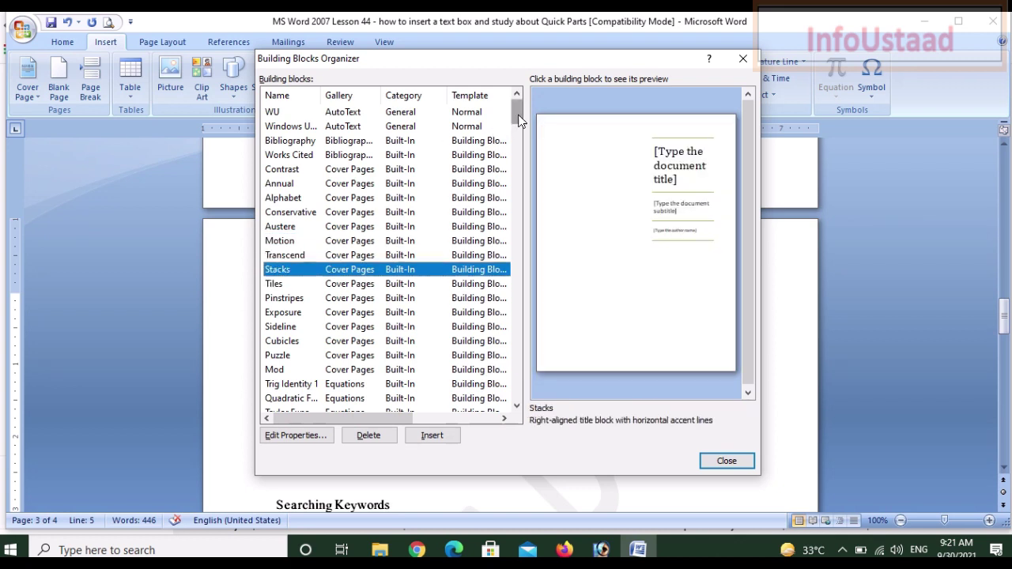
Step: Select the Pinstripes cover page and insert it into the document
{"action": "left_click_drag", "start_coordinate": [515, 117], "coordinate": [519, 125]}
{"action": "key", "text": "Down"}
{"action": "key", "text": "Down"}
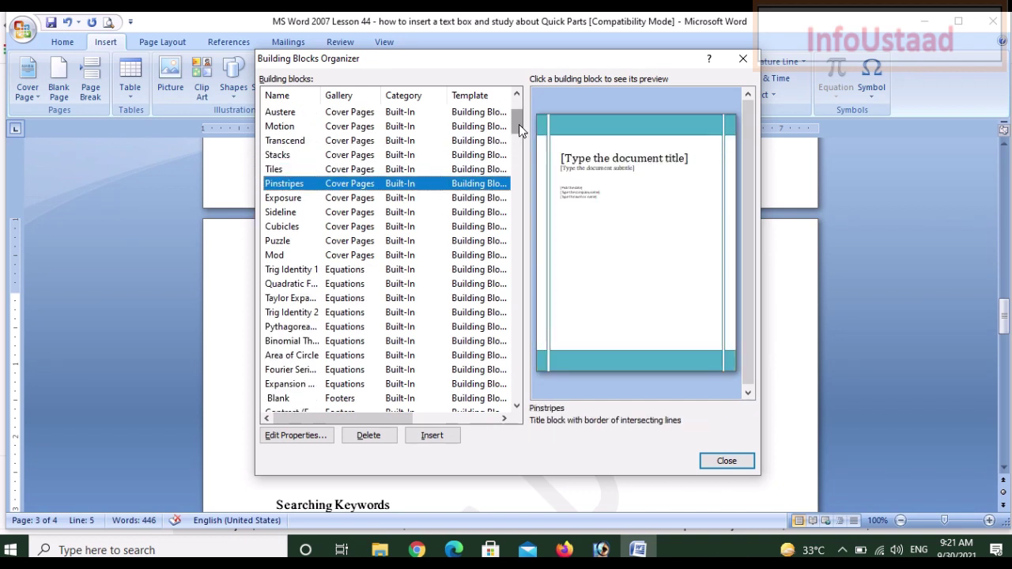
{"action": "key", "text": "Up"}
{"action": "key", "text": "Down"}
{"action": "left_click", "coordinate": [432, 436]}
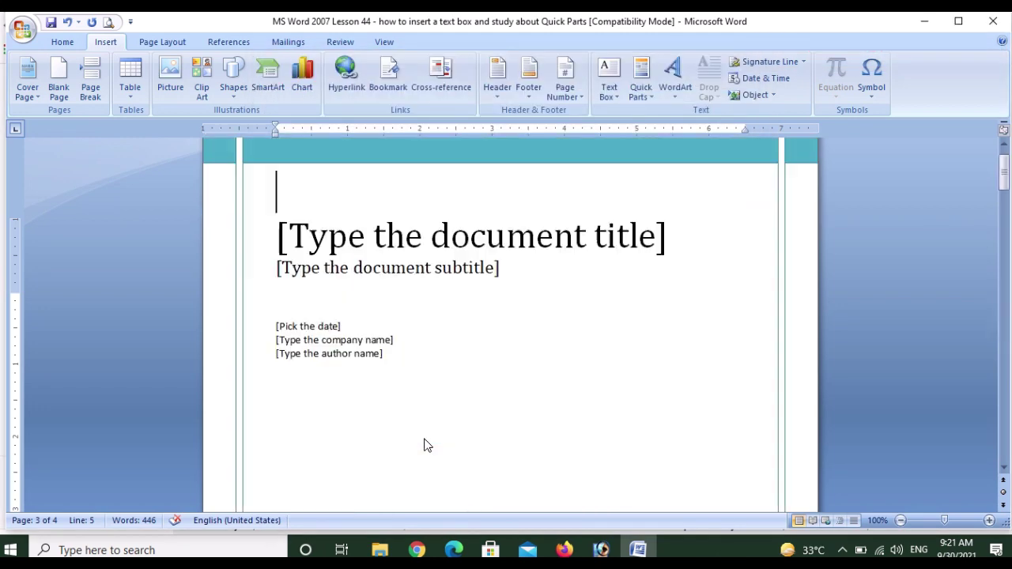
Step: Go through the cover page's title, subtitle and company fields and select the 'General Knowledge' title
{"action": "left_click_drag", "start_coordinate": [1004, 168], "coordinate": [1006, 185]}
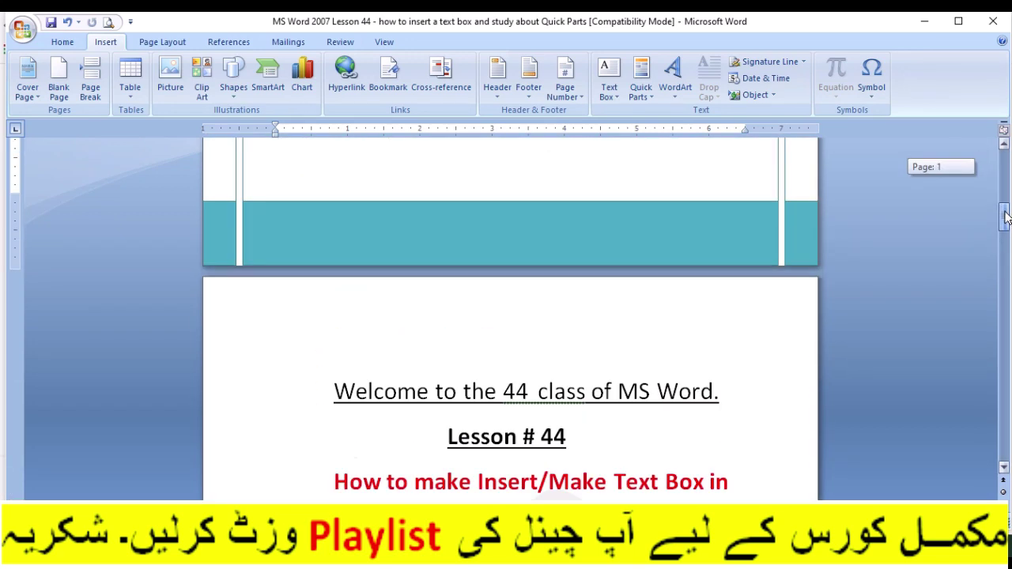
{"action": "left_click_drag", "start_coordinate": [1006, 185], "coordinate": [1005, 166]}
{"action": "left_click", "coordinate": [445, 323]}
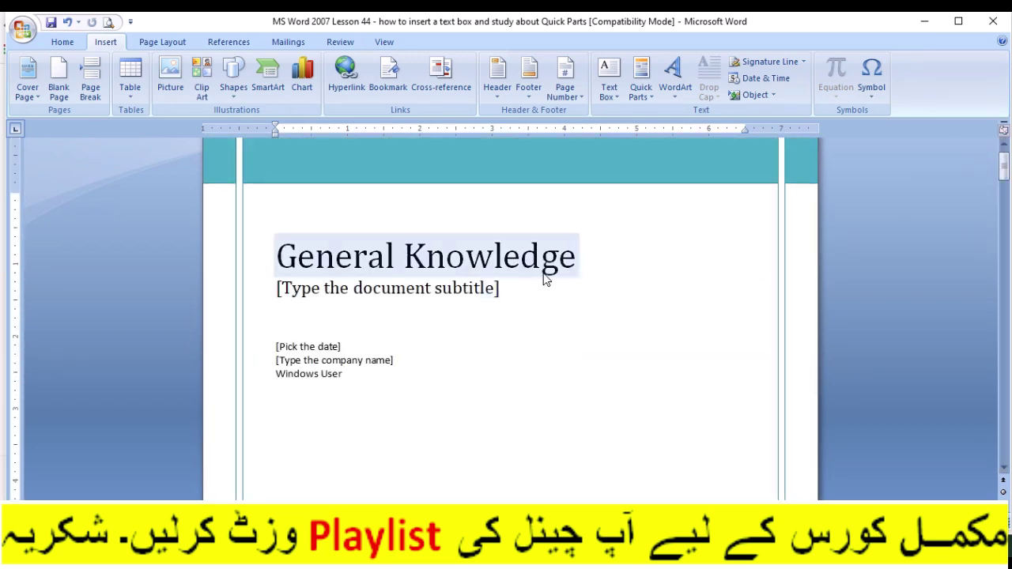
{"action": "left_click", "coordinate": [572, 270]}
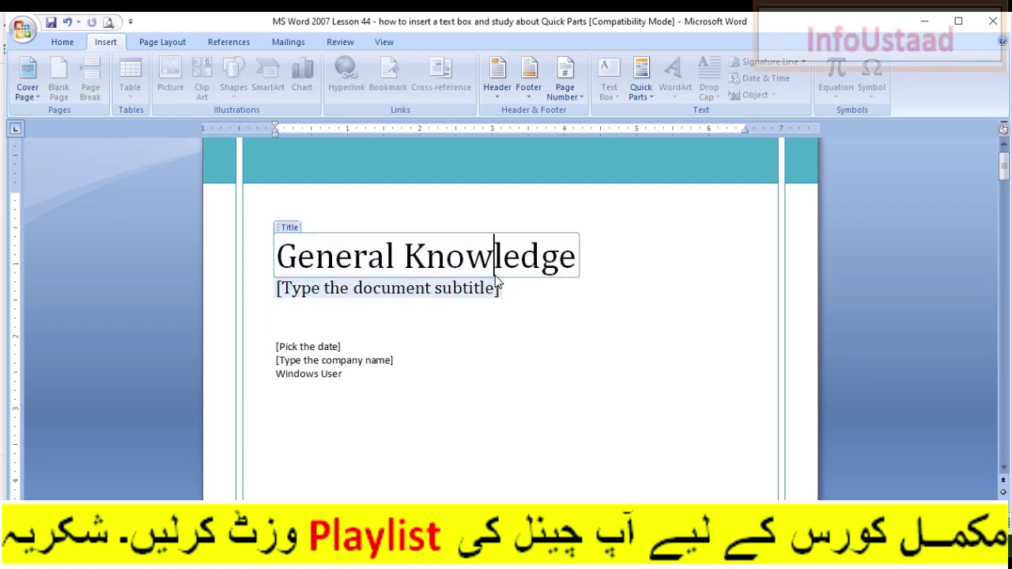
{"action": "key", "text": "Down"}
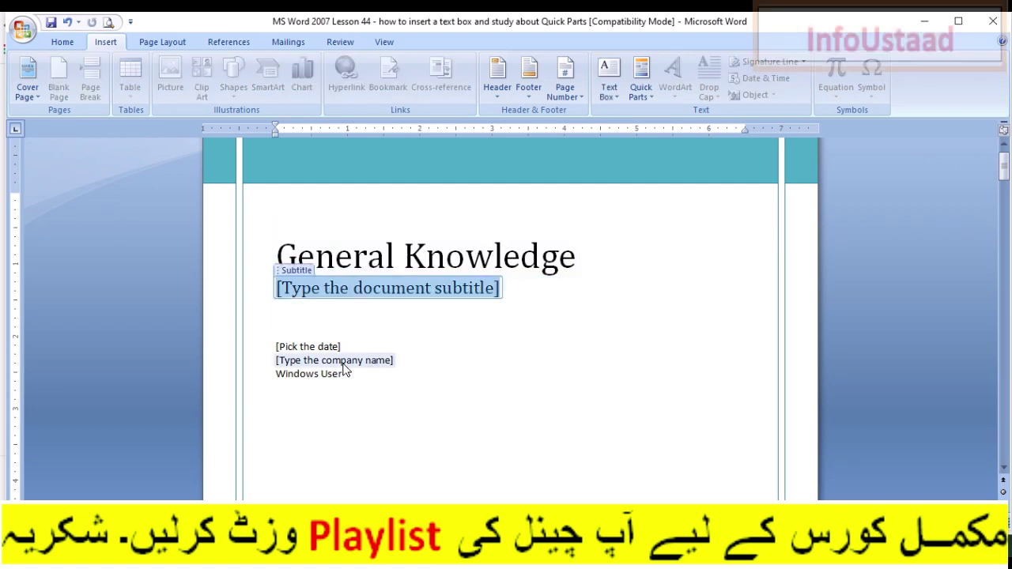
{"action": "left_click", "coordinate": [357, 365]}
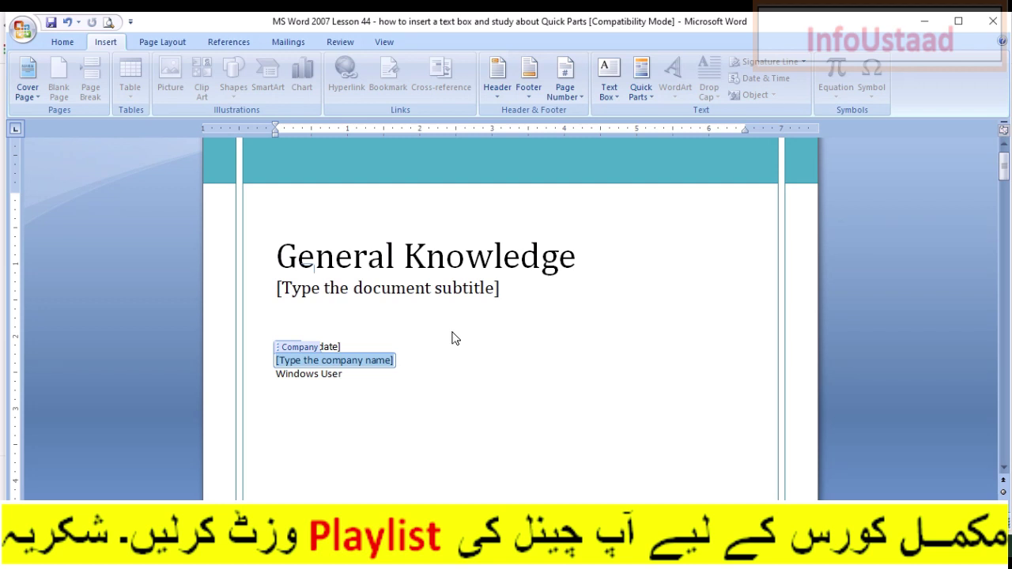
{"action": "left_click", "coordinate": [354, 416]}
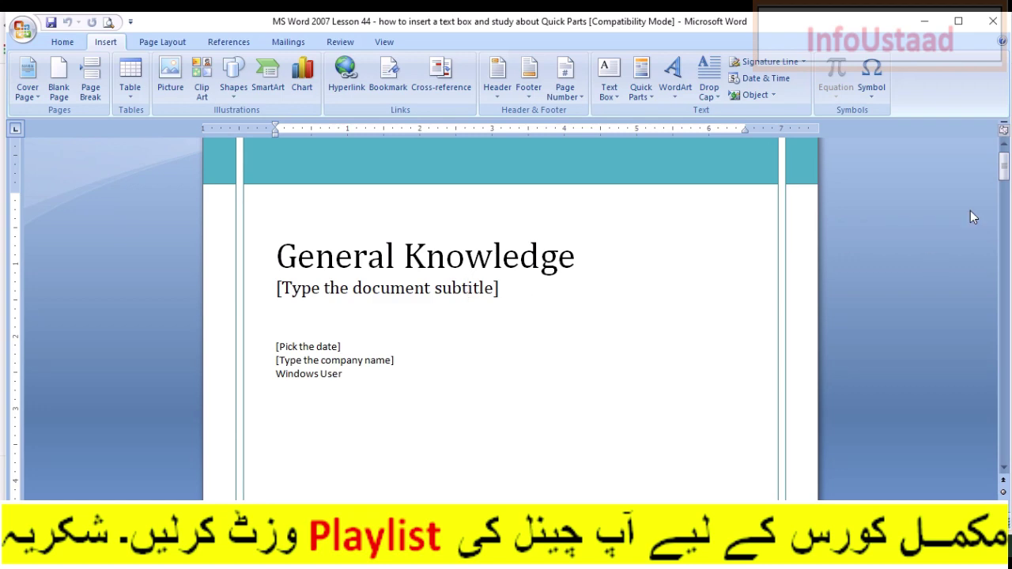
{"action": "mouse_move", "coordinate": [1004, 167]}
{"action": "left_mouse_down"}
{"action": "mouse_move", "coordinate": [1010, 229]}
{"action": "mouse_move", "coordinate": [1004, 166]}
{"action": "left_mouse_up"}
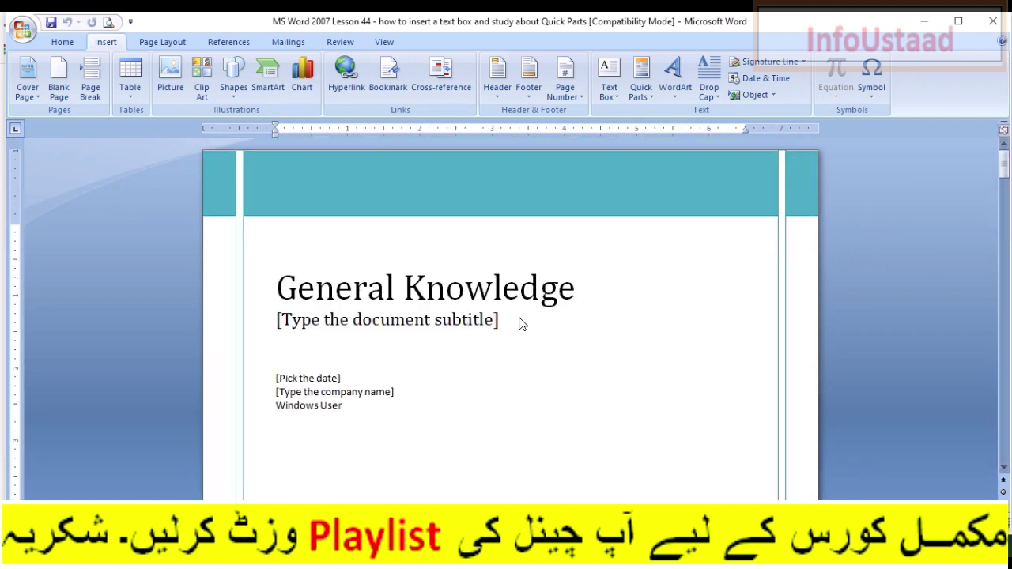
{"action": "left_click_drag", "start_coordinate": [595, 289], "coordinate": [309, 289]}
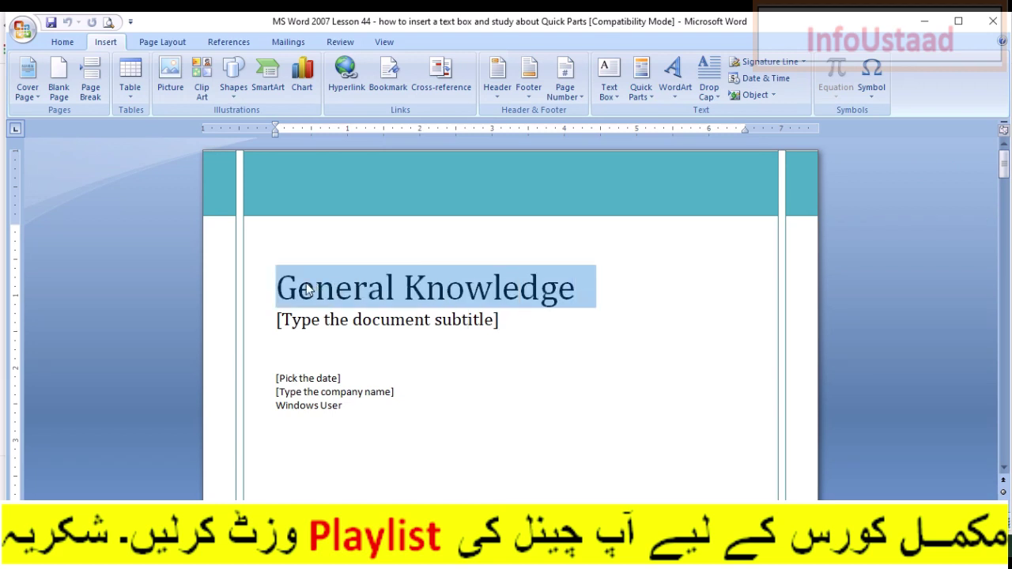
Step: Select the teal top banner and apply the orange shape style from Drawing Tools Format
{"action": "left_click", "coordinate": [359, 198]}
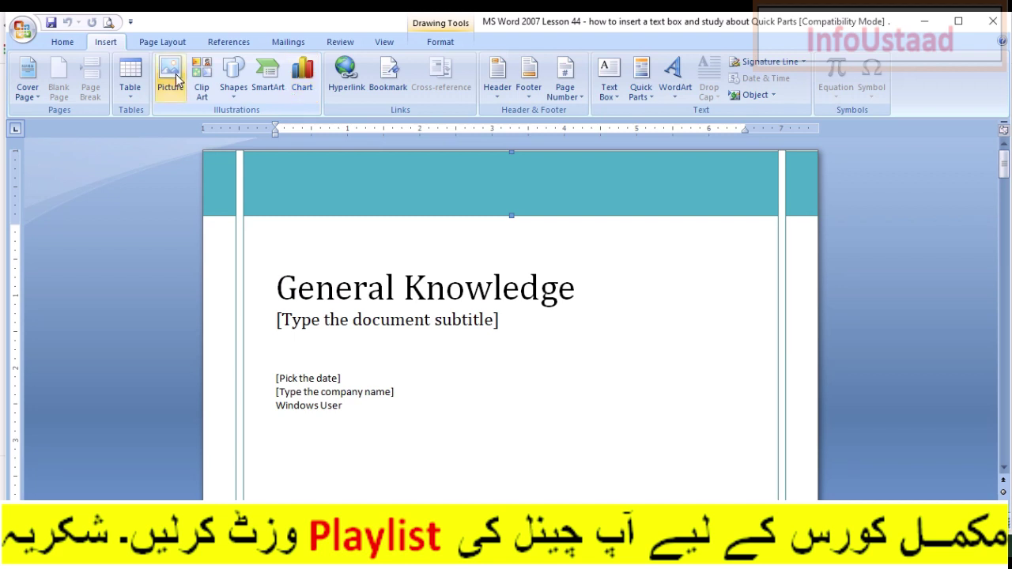
{"action": "left_click", "coordinate": [447, 44]}
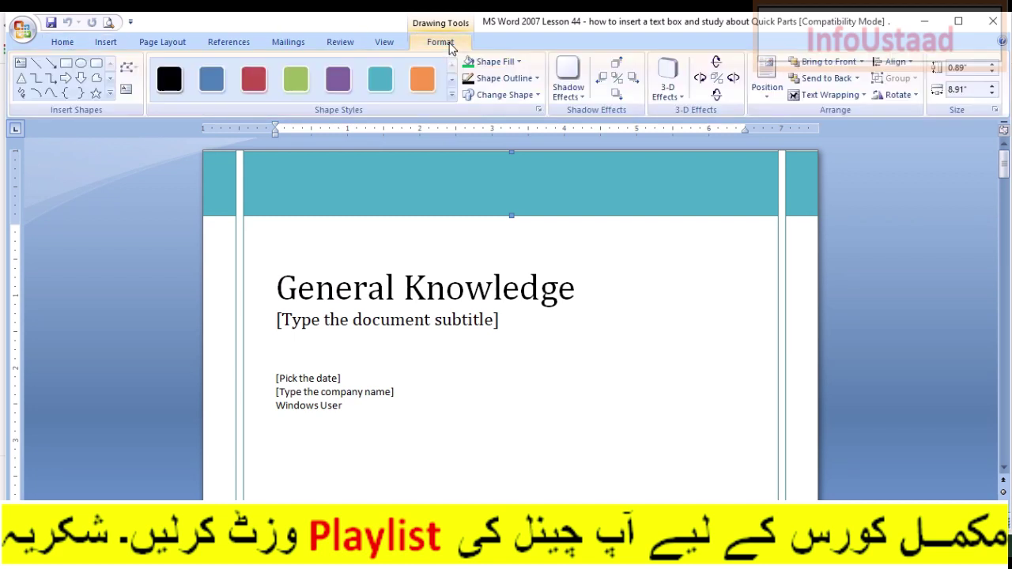
{"action": "left_click", "coordinate": [417, 86]}
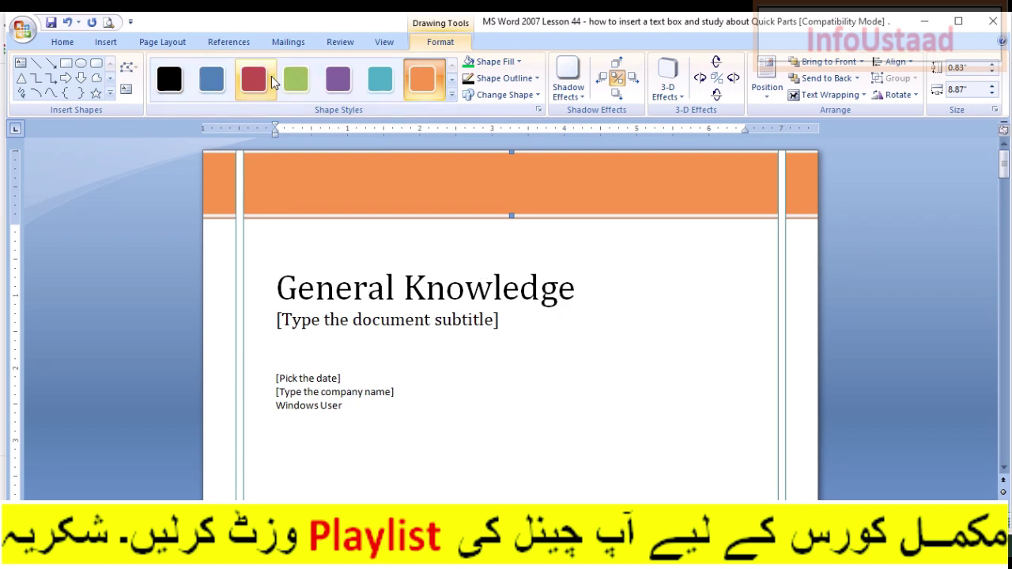
Step: From Insert > Quick Parts, save the selected banner as a building block named 'mycoverpage'
{"action": "left_click", "coordinate": [117, 47]}
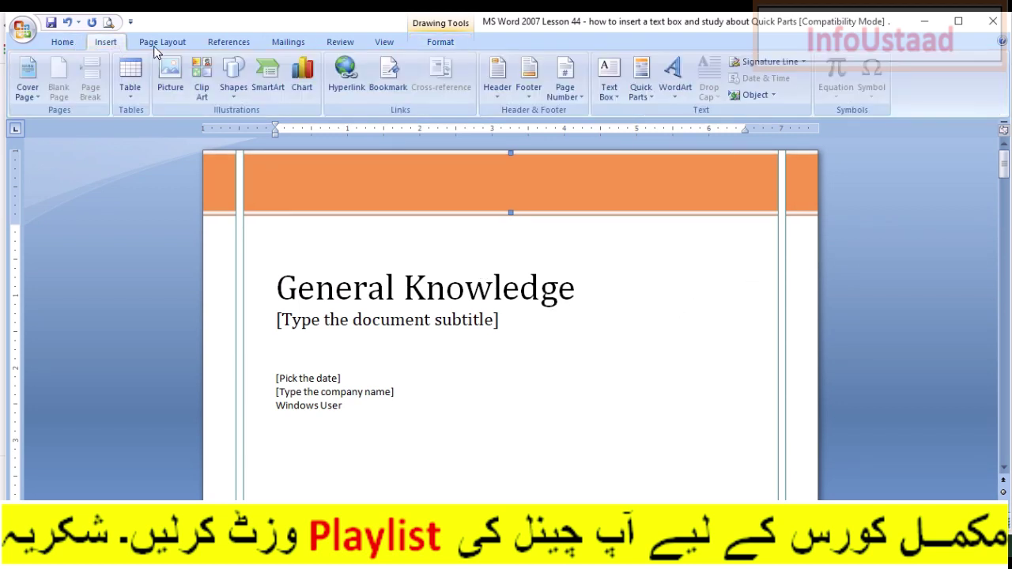
{"action": "left_click", "coordinate": [650, 97]}
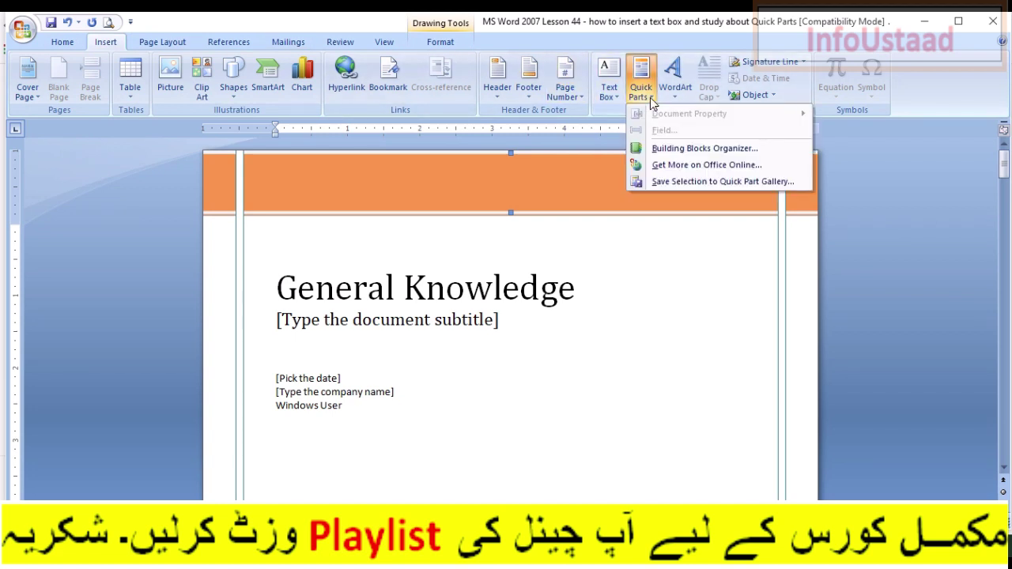
{"action": "left_click", "coordinate": [671, 182]}
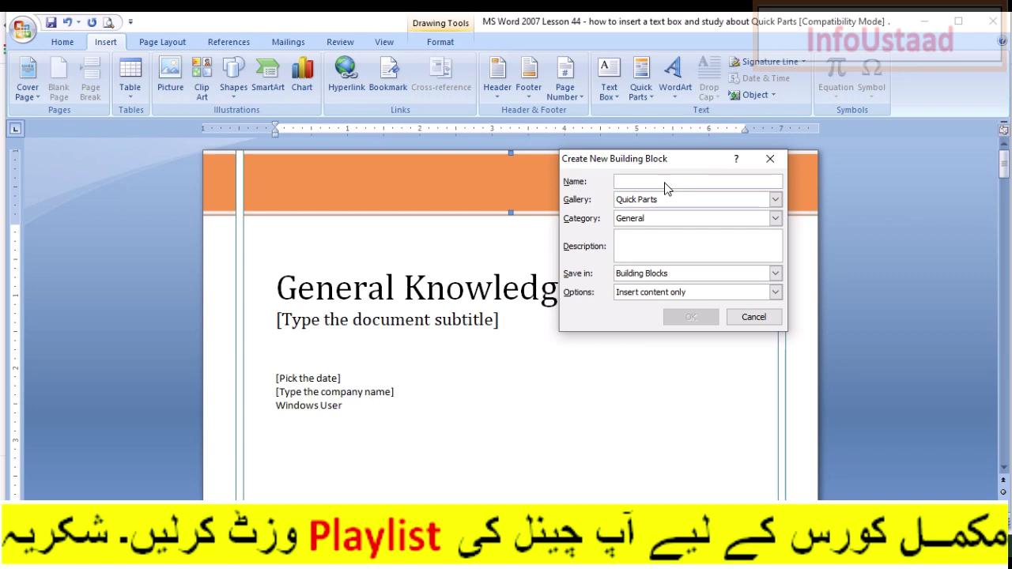
{"action": "type", "text": "mycoverpage"}
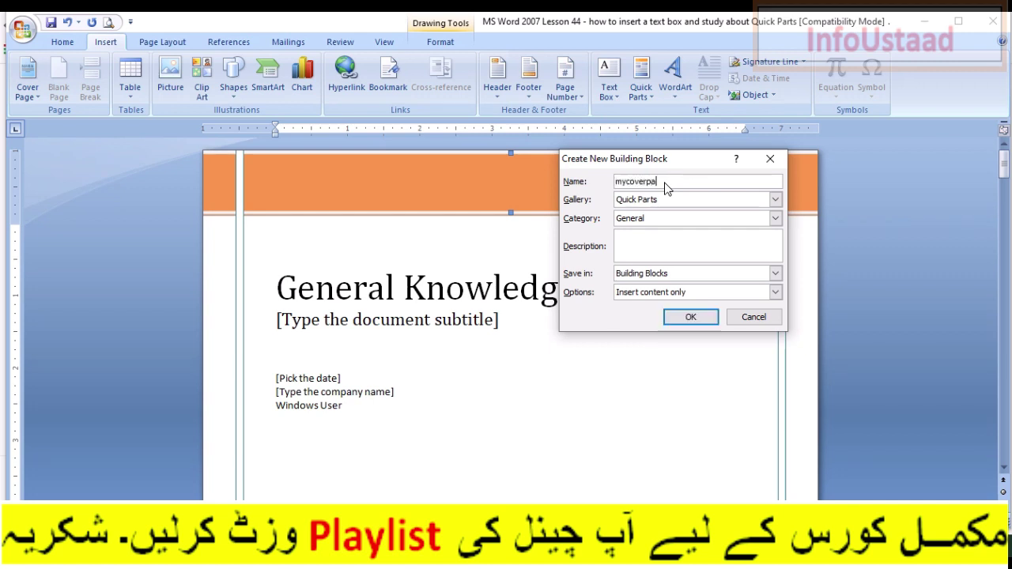
{"action": "left_click", "coordinate": [688, 318]}
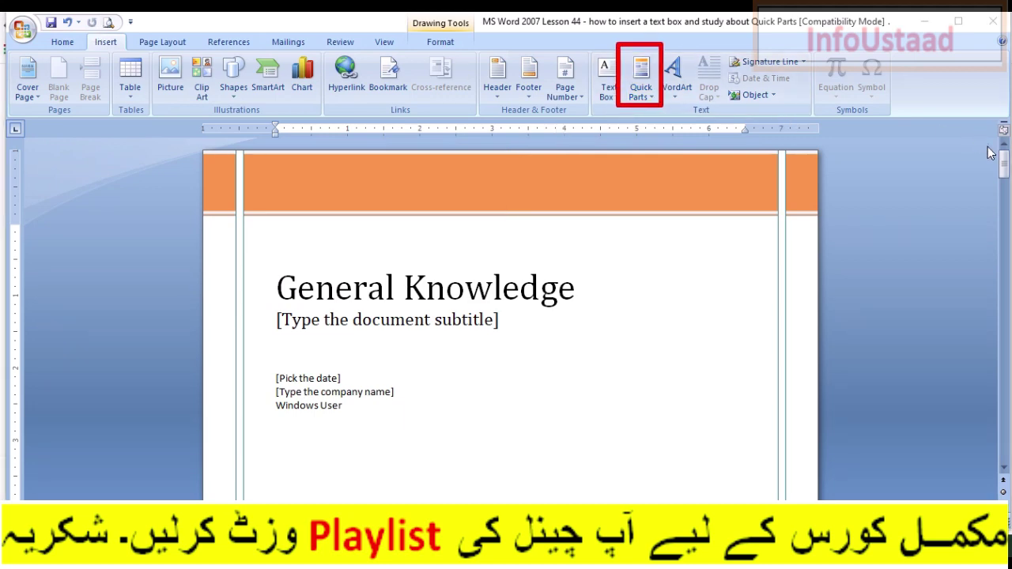
{"action": "mouse_move", "coordinate": [1004, 164]}
{"action": "left_mouse_down"}
{"action": "mouse_move", "coordinate": [1004, 378]}
{"action": "mouse_move", "coordinate": [1003, 359]}
{"action": "left_mouse_up"}
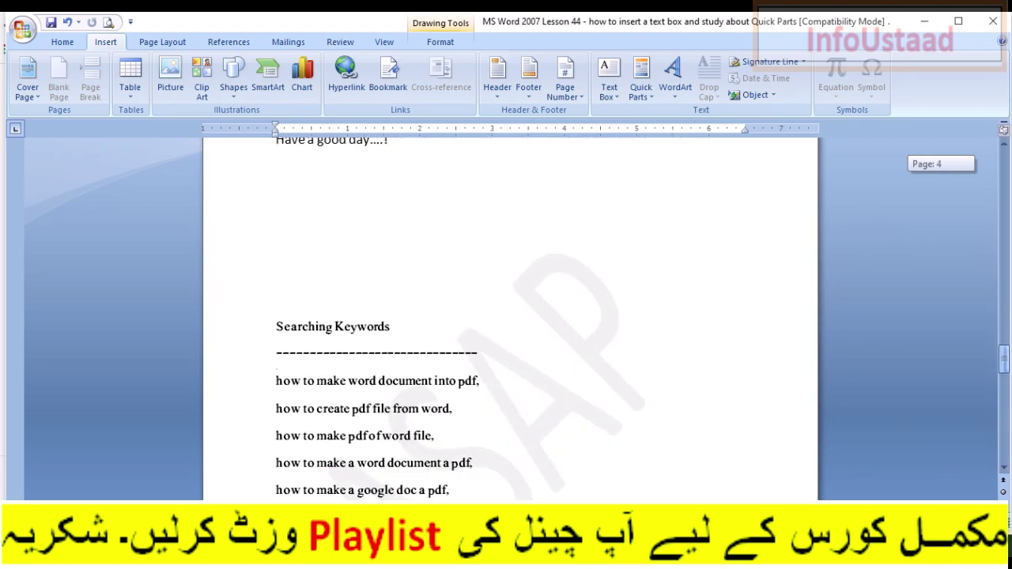
Step: Insert the mycoverpage block from the Building Blocks Organizer at the empty line on page 4
{"action": "left_click", "coordinate": [446, 229]}
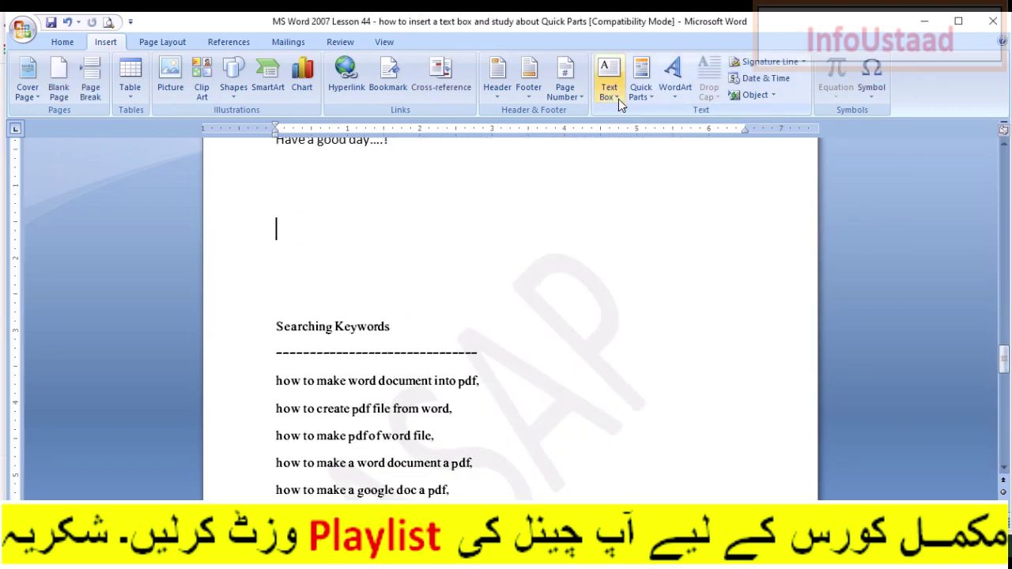
{"action": "left_click", "coordinate": [649, 100]}
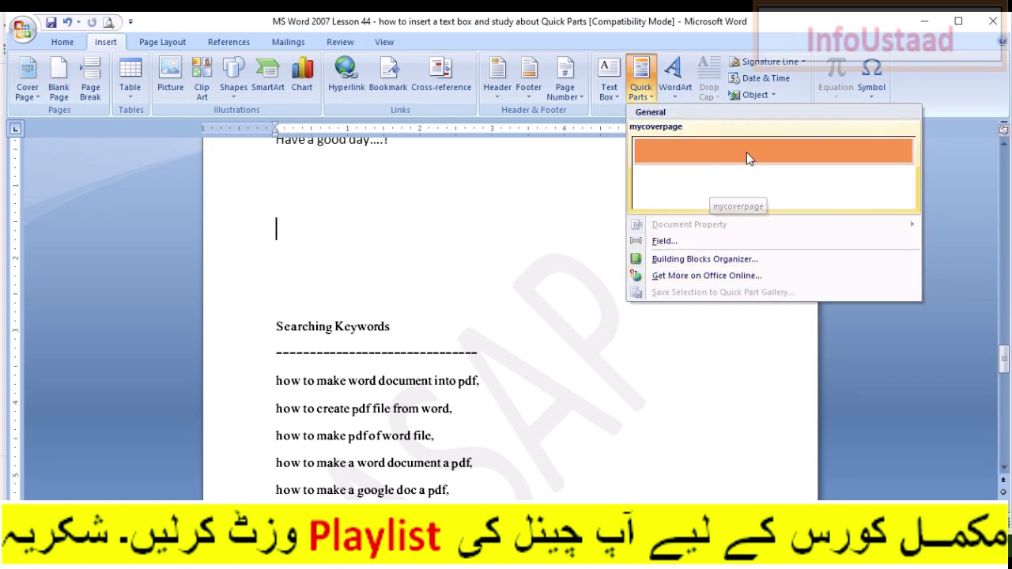
{"action": "left_click", "coordinate": [725, 261]}
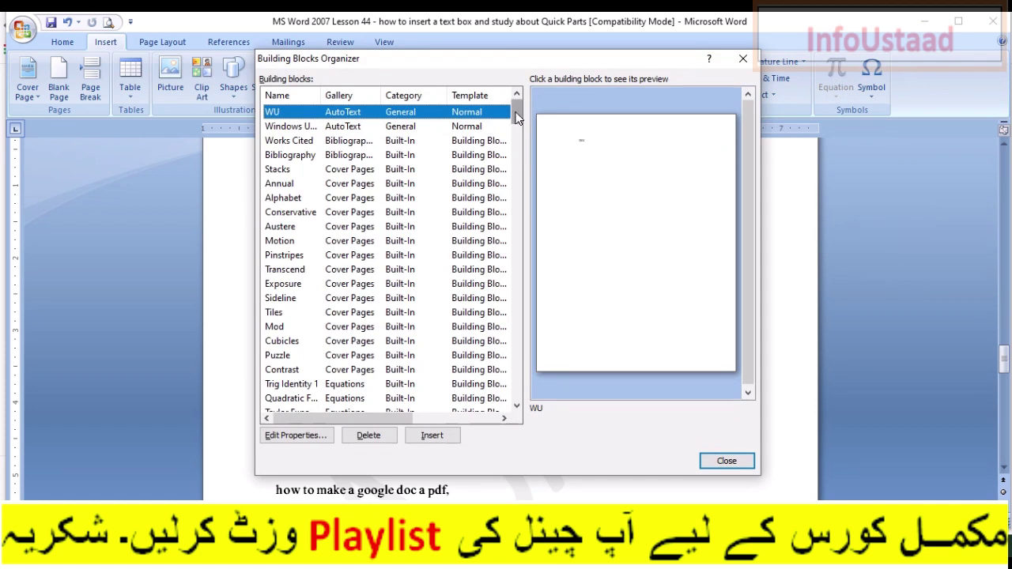
{"action": "left_click_drag", "start_coordinate": [518, 117], "coordinate": [483, 329]}
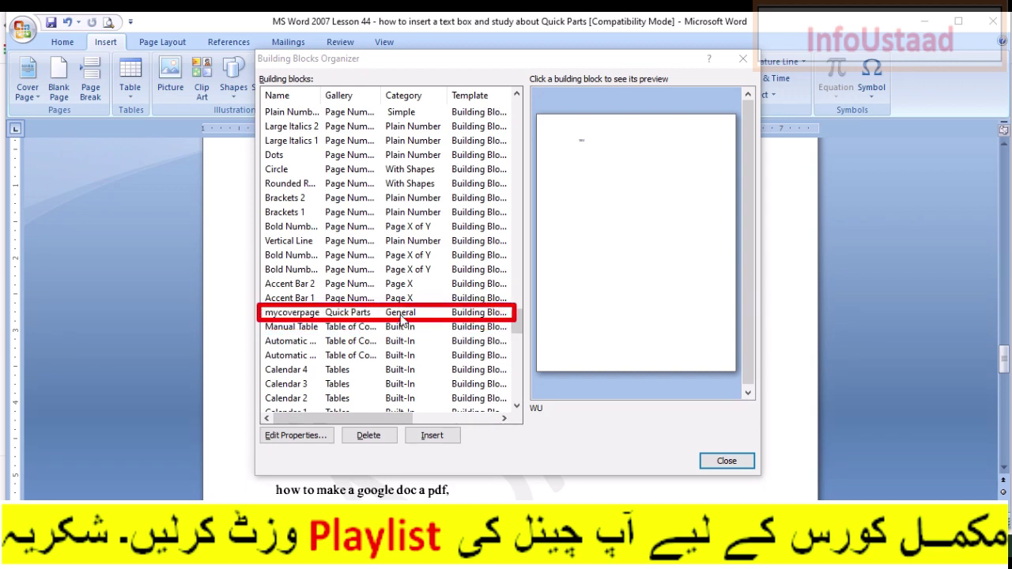
{"action": "left_click", "coordinate": [356, 317]}
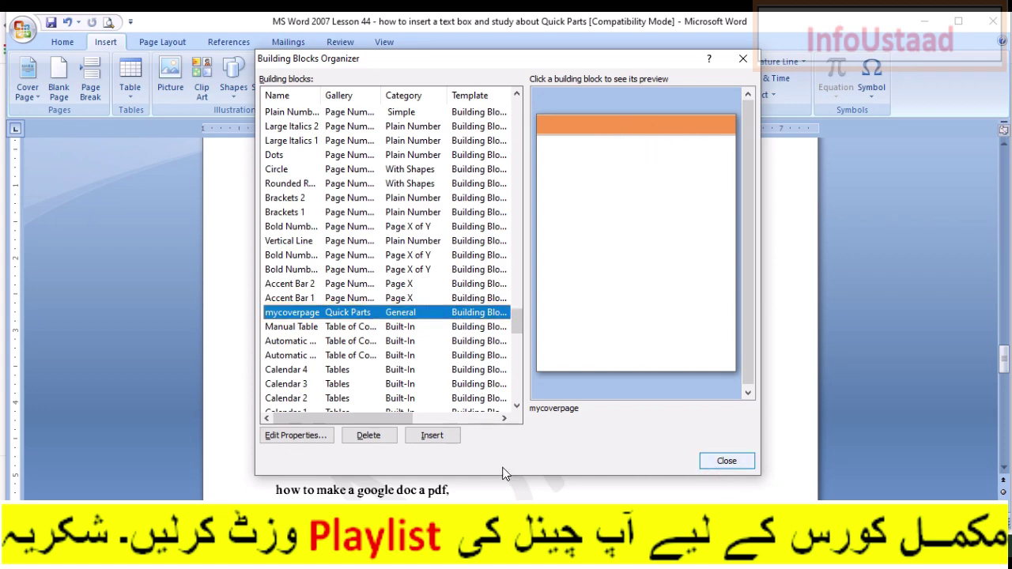
{"action": "left_click", "coordinate": [431, 436]}
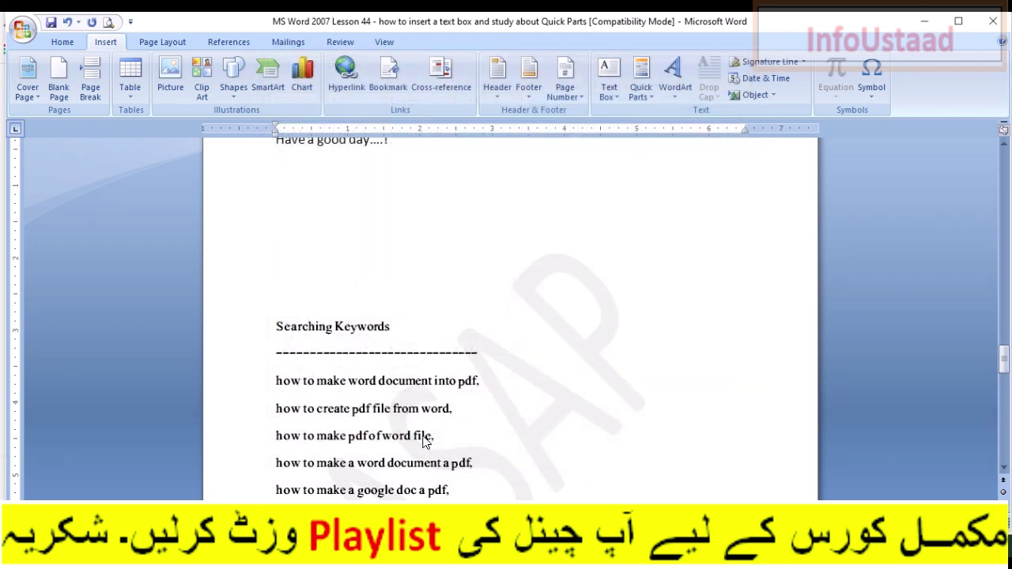
Step: Select the inserted orange mycoverpage banner, then click in the text beside it to deselect it
{"action": "left_click_drag", "start_coordinate": [1003, 366], "coordinate": [486, 340]}
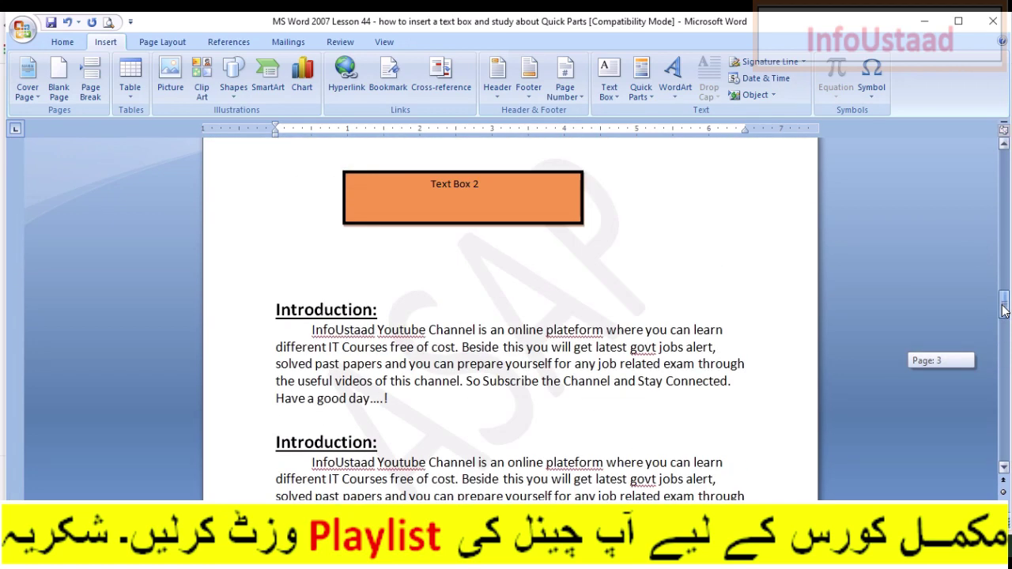
{"action": "left_click", "coordinate": [487, 341]}
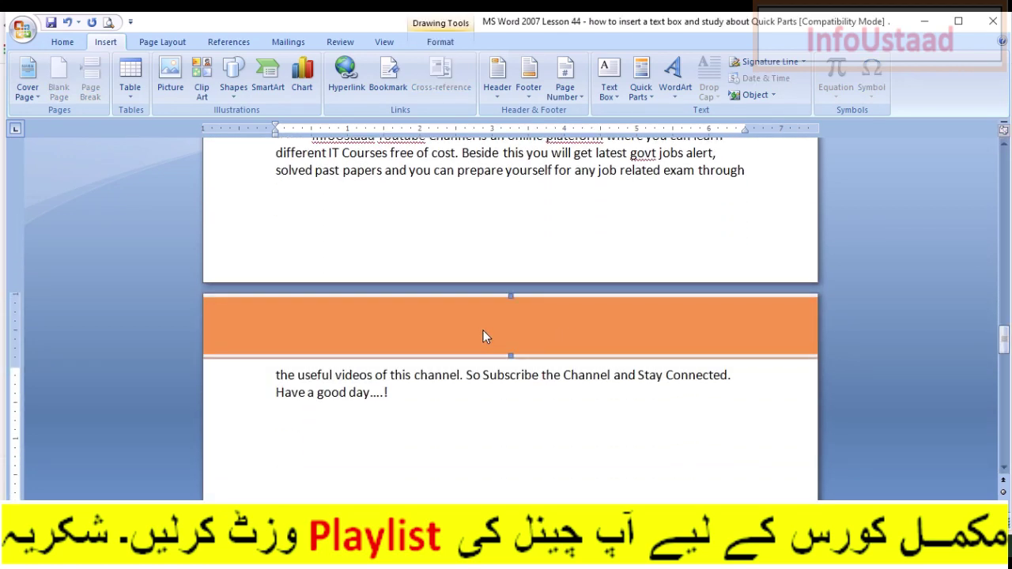
{"action": "left_click_drag", "start_coordinate": [1003, 338], "coordinate": [1003, 340]}
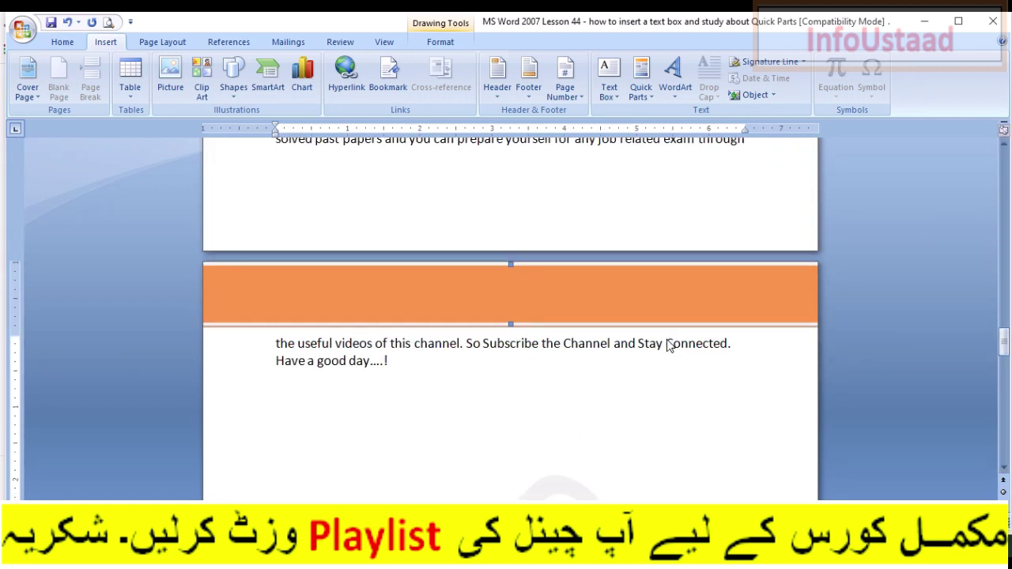
{"action": "left_click", "coordinate": [634, 365]}
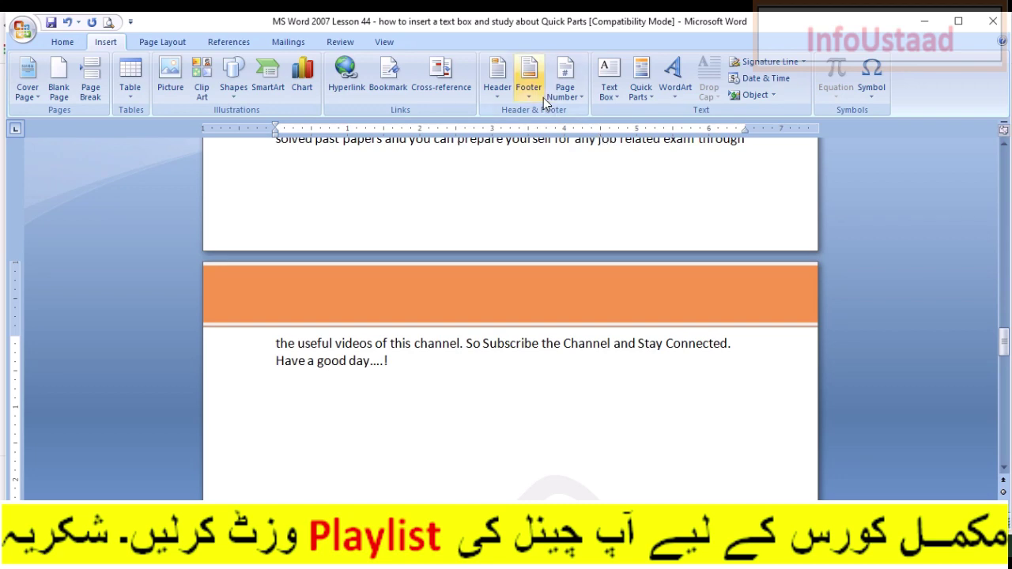
{"action": "left_click", "coordinate": [645, 99]}
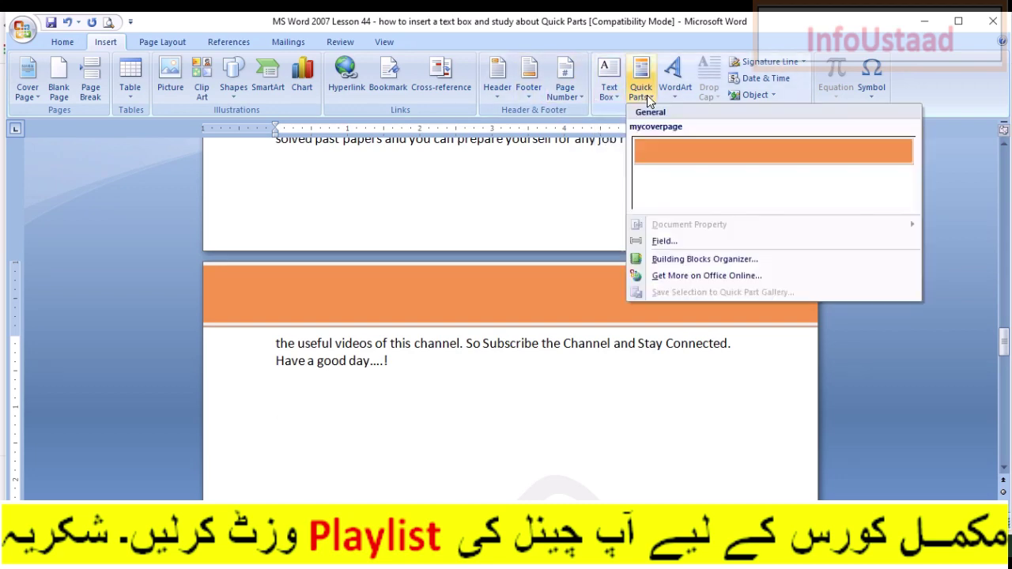
{"action": "left_click", "coordinate": [690, 265]}
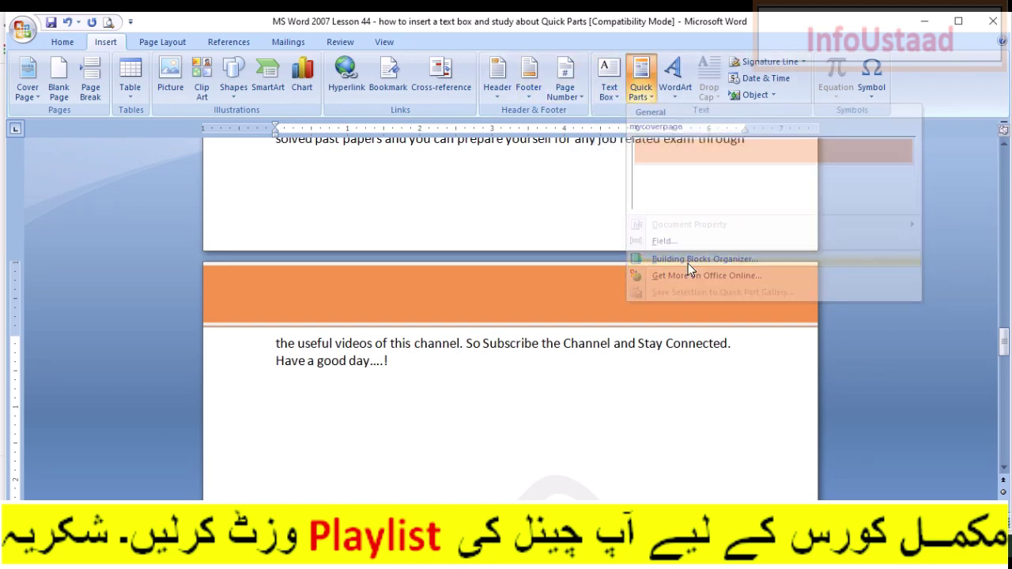
{"action": "left_click_drag", "start_coordinate": [517, 112], "coordinate": [519, 142]}
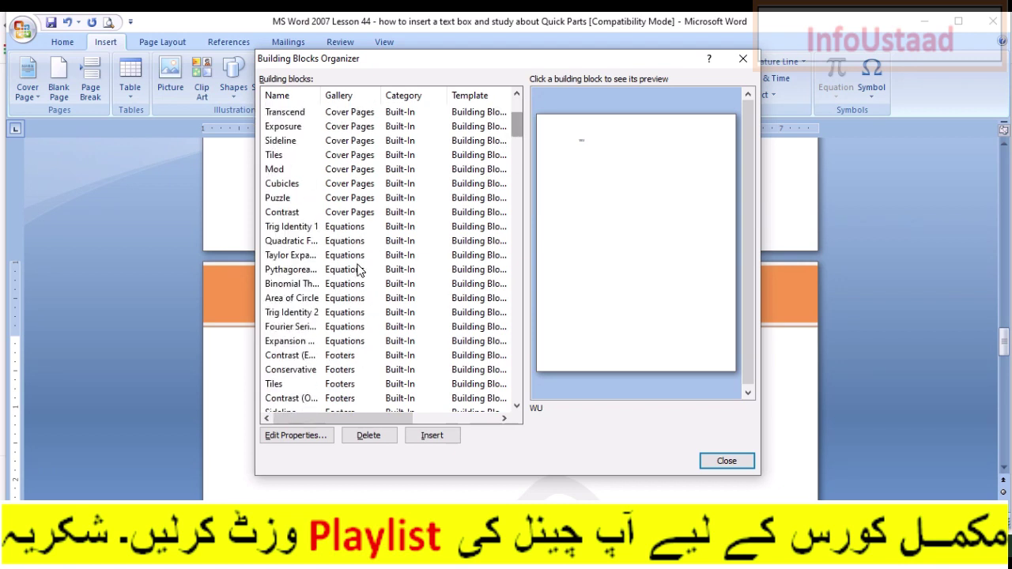
{"action": "left_click", "coordinate": [302, 285]}
{"action": "left_click", "coordinate": [314, 312]}
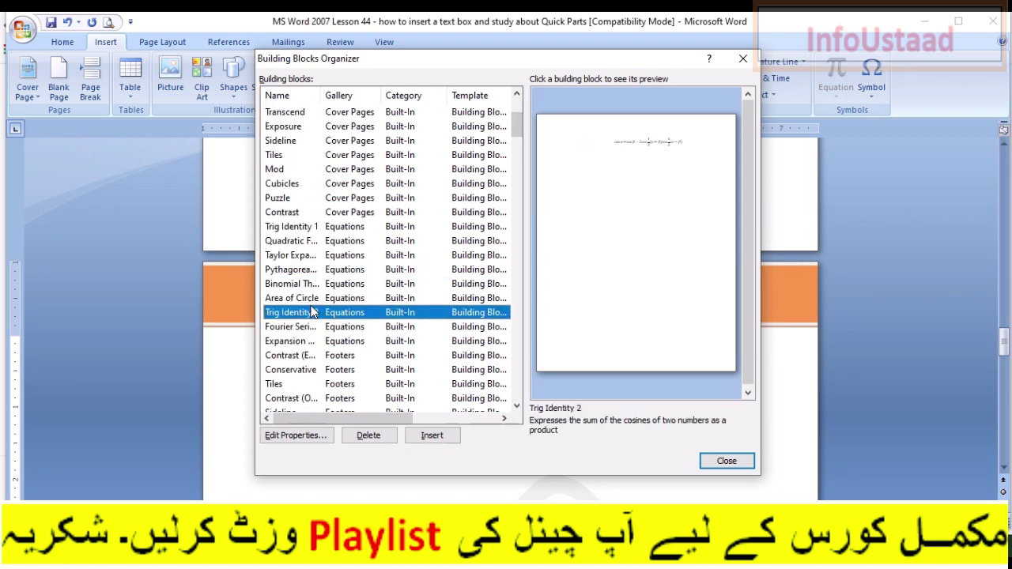
{"action": "left_click", "coordinate": [311, 300]}
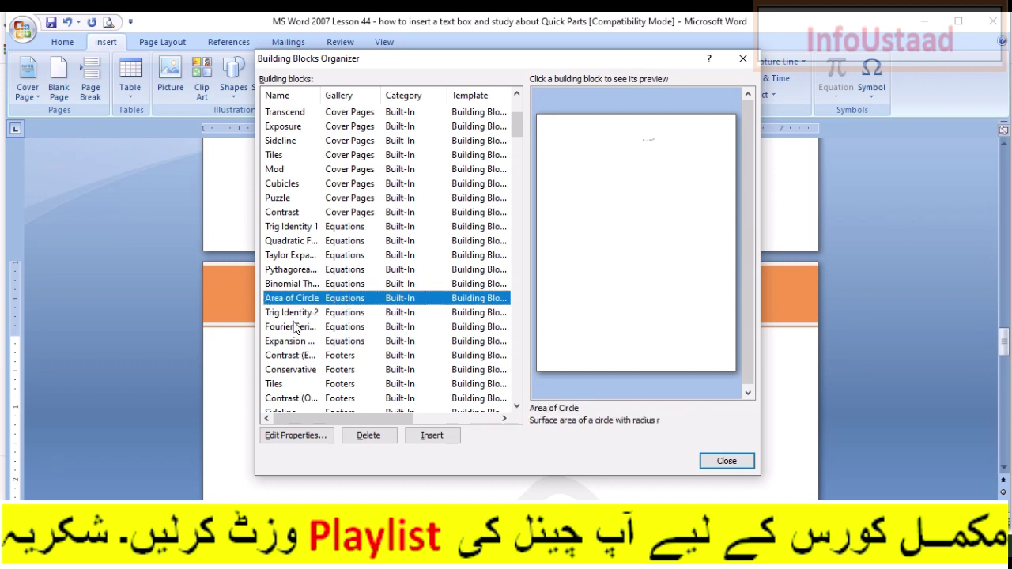
{"action": "left_click", "coordinate": [294, 326]}
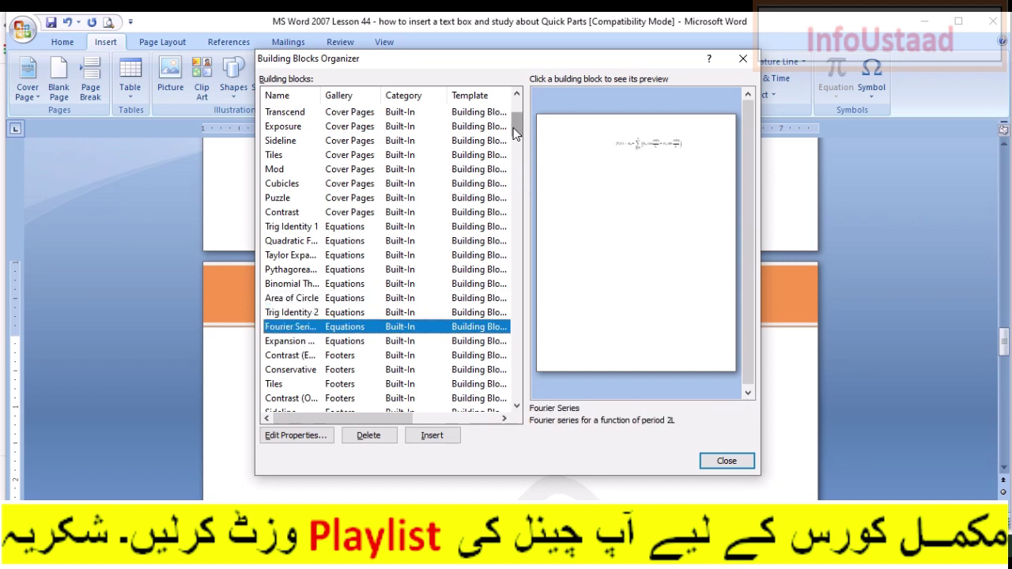
{"action": "left_click_drag", "start_coordinate": [514, 134], "coordinate": [517, 158]}
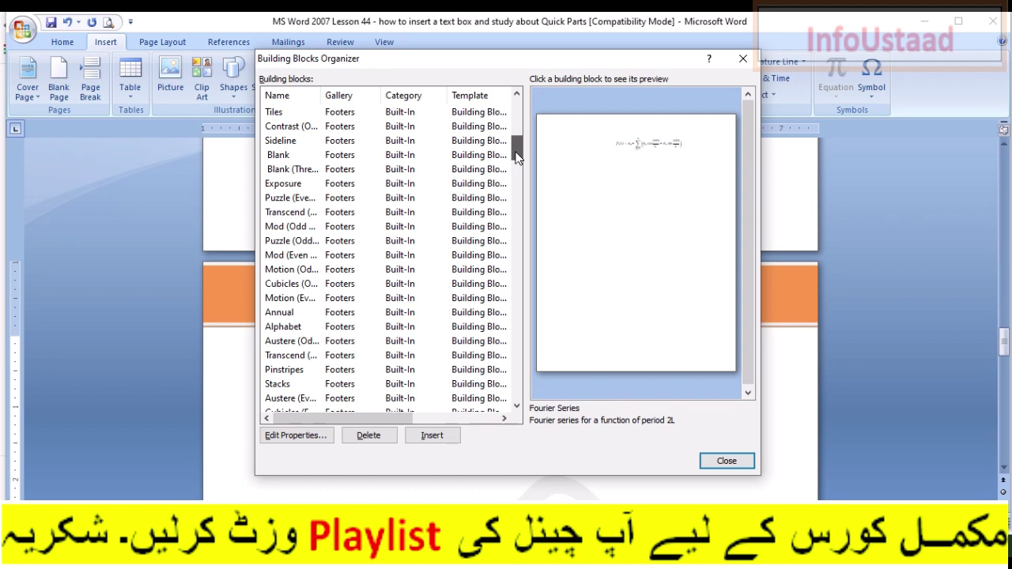
{"action": "left_click_drag", "start_coordinate": [517, 159], "coordinate": [517, 163]}
{"action": "left_click", "coordinate": [341, 171]}
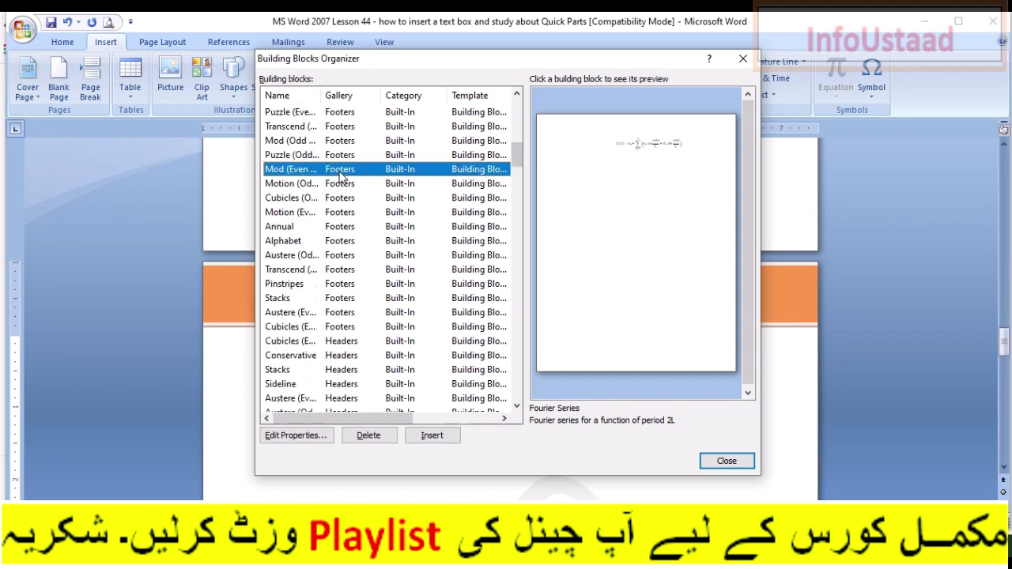
{"action": "key", "text": "Down"}
{"action": "key", "text": "Down"}
{"action": "key", "text": "Down"}
{"action": "key", "text": "Down"}
{"action": "key", "text": "Down"}
{"action": "key", "text": "Down"}
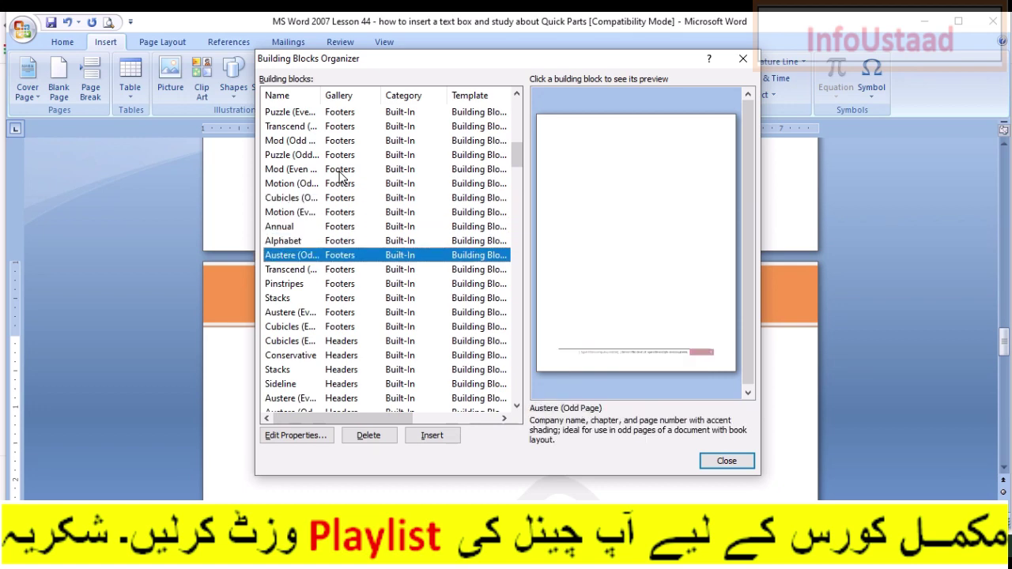
{"action": "key", "text": "Down"}
{"action": "key", "text": "Down"}
{"action": "key", "text": "Down"}
{"action": "key", "text": "Down"}
{"action": "key", "text": "Down"}
{"action": "key", "text": "Down"}
{"action": "key", "text": "Down"}
{"action": "key", "text": "Down"}
{"action": "key", "text": "Down"}
{"action": "key", "text": "Down"}
{"action": "key", "text": "Down"}
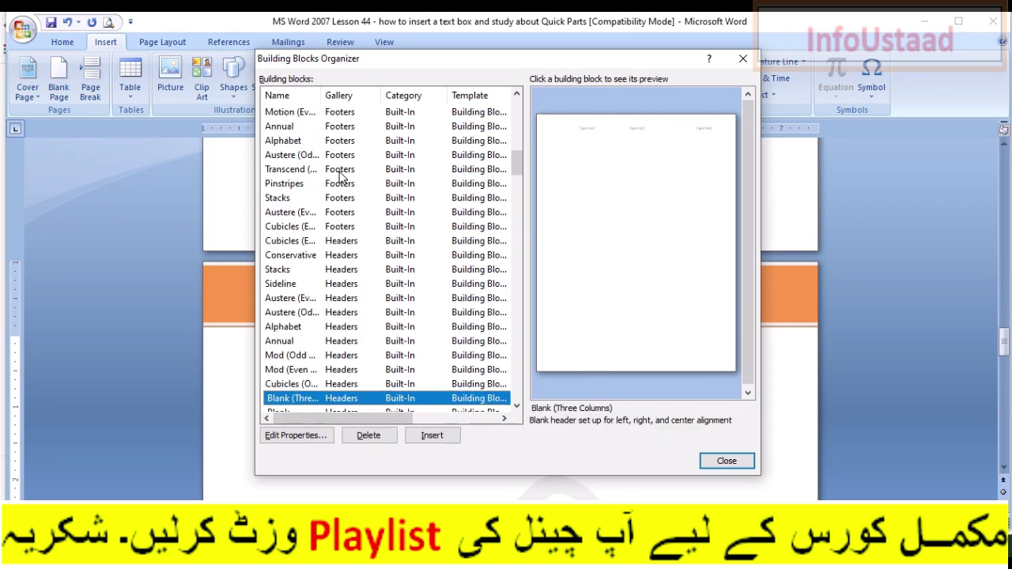
{"action": "key", "text": "Down"}
{"action": "key", "text": "Down"}
{"action": "key", "text": "Down"}
{"action": "key", "text": "Down"}
{"action": "key", "text": "Down"}
{"action": "key", "text": "Down"}
{"action": "key", "text": "Down"}
{"action": "key", "text": "Down"}
{"action": "key", "text": "Down"}
{"action": "key", "text": "Down"}
{"action": "key", "text": "Down"}
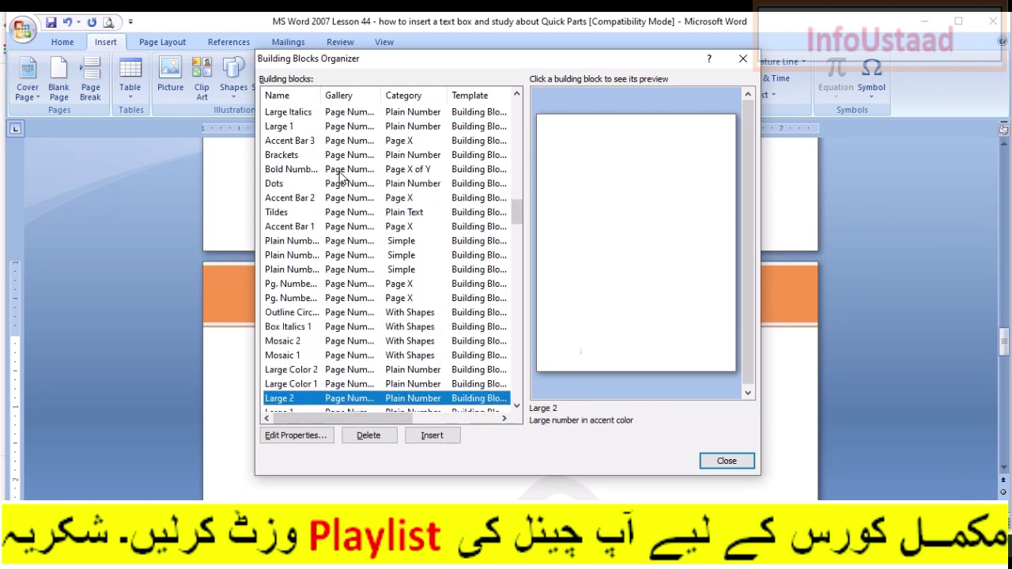
{"action": "key", "text": "Up"}
{"action": "key", "text": "Up"}
{"action": "key", "text": "Up"}
{"action": "key", "text": "Up"}
{"action": "key", "text": "Up"}
{"action": "key", "text": "Down"}
{"action": "key", "text": "Down"}
{"action": "key", "text": "Down"}
{"action": "key", "text": "Down"}
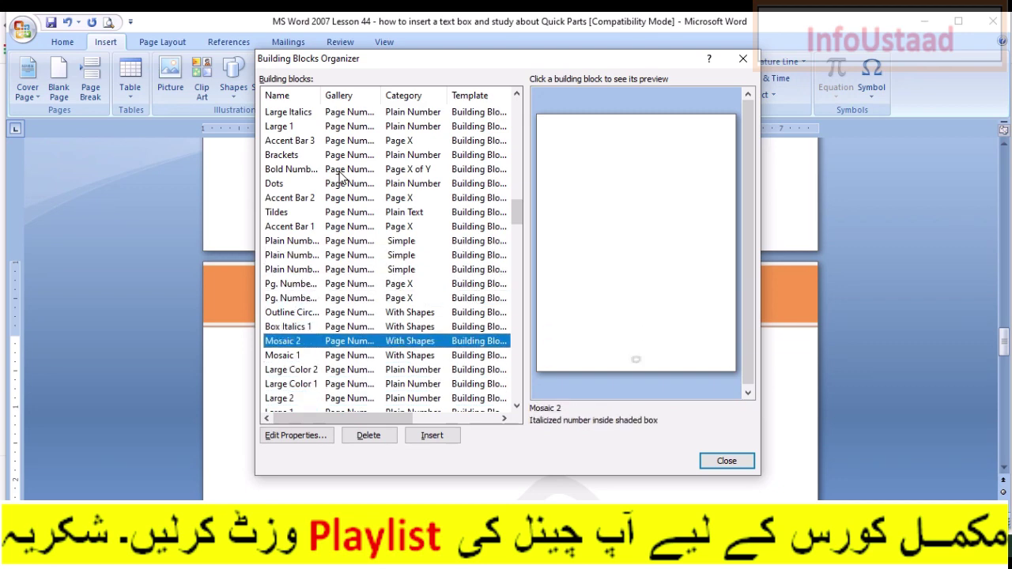
{"action": "key", "text": "Down"}
{"action": "key", "text": "Down"}
{"action": "key", "text": "Down"}
{"action": "key", "text": "Down"}
{"action": "key", "text": "Down"}
{"action": "key", "text": "Down"}
{"action": "key", "text": "Down"}
{"action": "key", "text": "Down"}
{"action": "key", "text": "Down"}
{"action": "key", "text": "Down"}
{"action": "key", "text": "Down"}
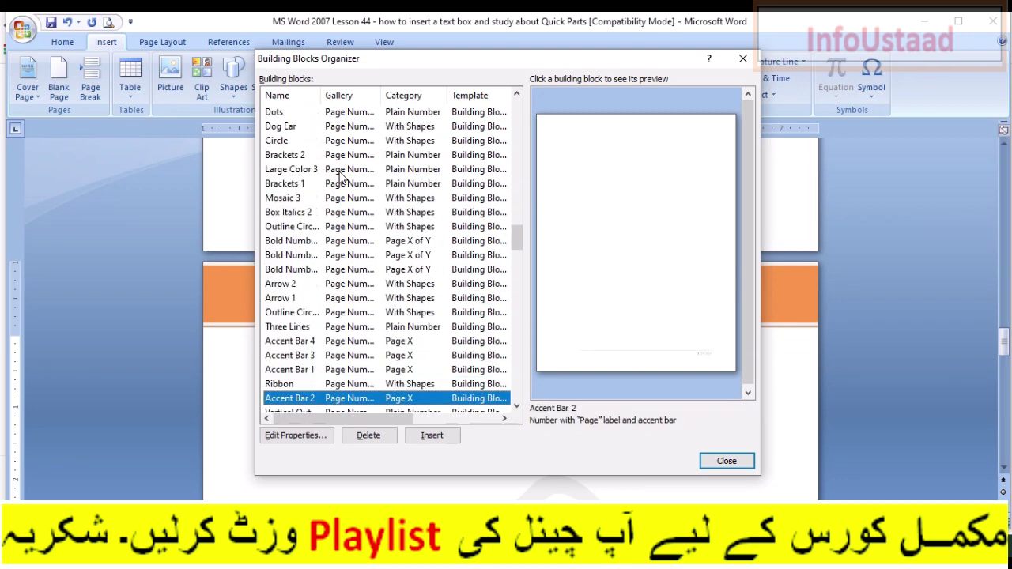
{"action": "key", "text": "Down"}
{"action": "key", "text": "Down"}
{"action": "key", "text": "Down"}
{"action": "key", "text": "Down"}
{"action": "key", "text": "Down"}
{"action": "key", "text": "Down"}
{"action": "key", "text": "Down"}
{"action": "key", "text": "Down"}
{"action": "key", "text": "Down"}
{"action": "key", "text": "Down"}
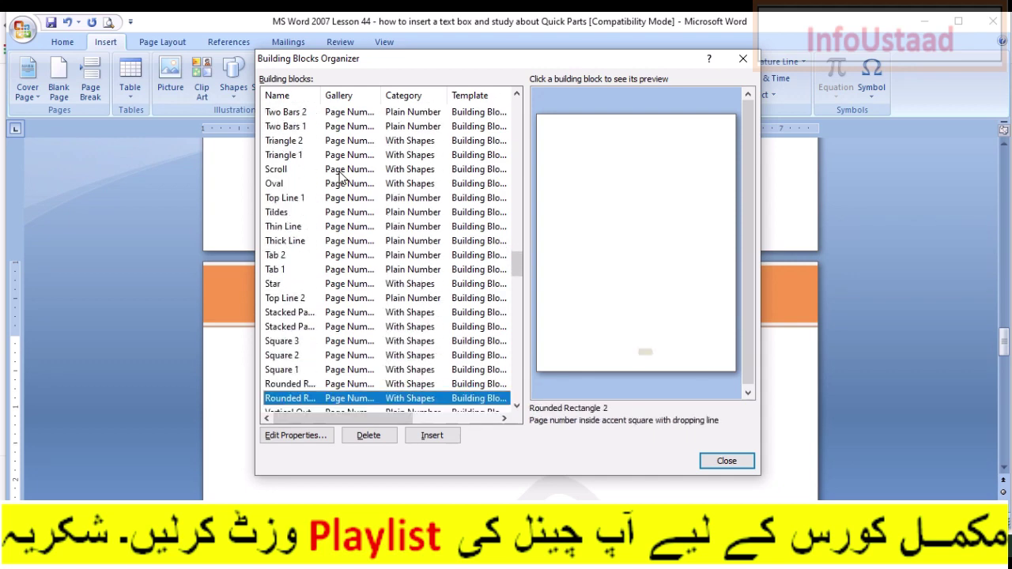
{"action": "key", "text": "Down"}
{"action": "key", "text": "Down"}
{"action": "key", "text": "Down"}
{"action": "key", "text": "Down"}
{"action": "key", "text": "Down"}
{"action": "key", "text": "Down"}
{"action": "key", "text": "Down"}
{"action": "key", "text": "Down"}
{"action": "key", "text": "Down"}
{"action": "key", "text": "Down"}
{"action": "key", "text": "Down"}
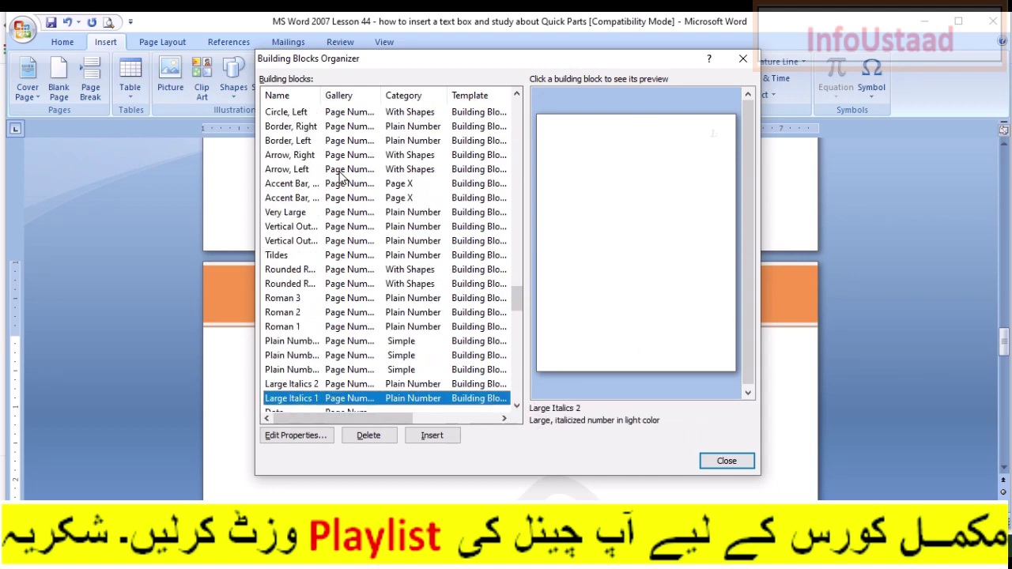
{"action": "key", "text": "Down"}
{"action": "key", "text": "Down"}
{"action": "key", "text": "Down"}
{"action": "key", "text": "Down"}
{"action": "key", "text": "Down"}
{"action": "key", "text": "Down"}
{"action": "key", "text": "Down"}
{"action": "key", "text": "Down"}
{"action": "key", "text": "Up"}
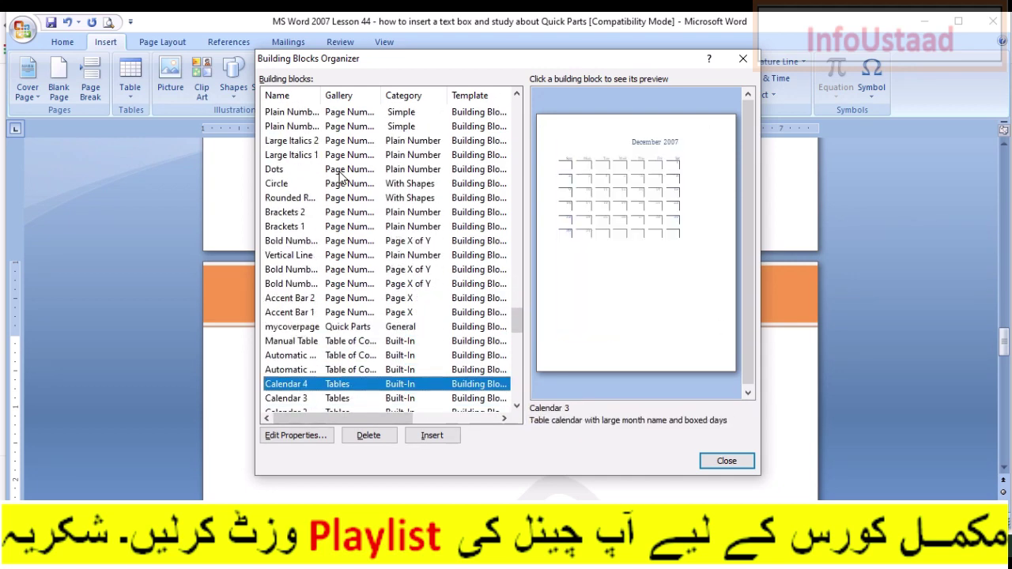
{"action": "key", "text": "Up"}
{"action": "key", "text": "Down"}
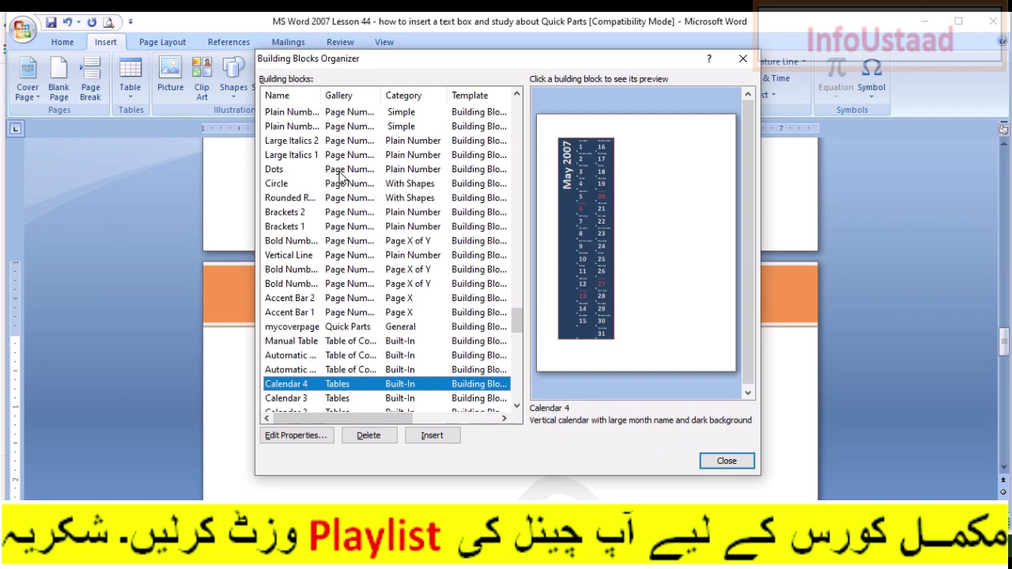
{"action": "key", "text": "Down"}
{"action": "key", "text": "Down"}
{"action": "key", "text": "Down"}
{"action": "key", "text": "Down"}
{"action": "key", "text": "Down"}
{"action": "key", "text": "Down"}
{"action": "key", "text": "Down"}
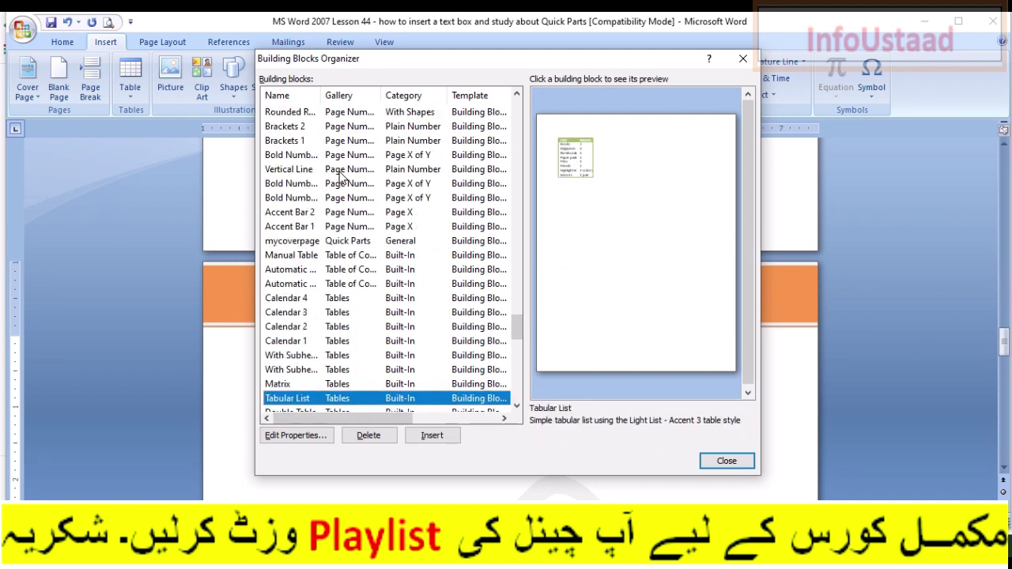
{"action": "key", "text": "Up"}
{"action": "key", "text": "Down"}
{"action": "key", "text": "Down"}
{"action": "key", "text": "Down"}
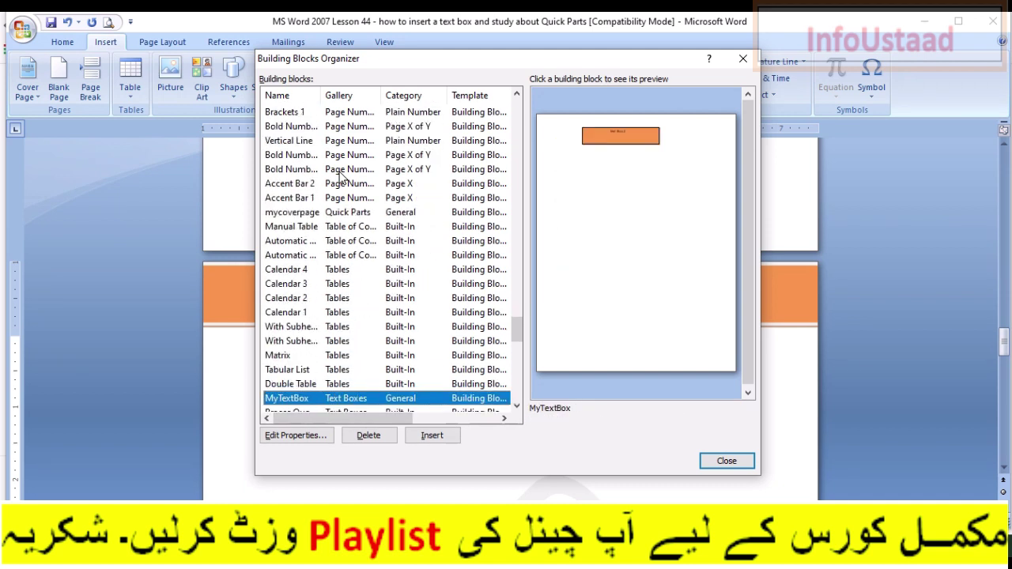
{"action": "key", "text": "Down"}
{"action": "key", "text": "Down"}
{"action": "key", "text": "Down"}
{"action": "key", "text": "Down"}
{"action": "key", "text": "Down"}
{"action": "key", "text": "Down"}
{"action": "key", "text": "Down"}
{"action": "key", "text": "Down"}
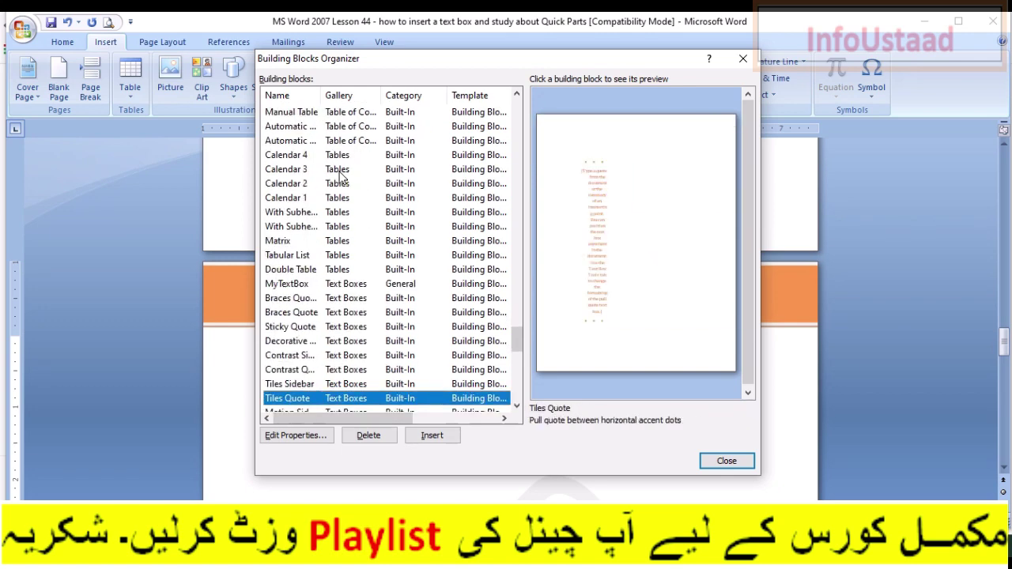
{"action": "key", "text": "Down"}
{"action": "key", "text": "Down"}
{"action": "key", "text": "Down"}
{"action": "key", "text": "Down"}
{"action": "key", "text": "Down"}
{"action": "key", "text": "Down"}
{"action": "key", "text": "Down"}
{"action": "key", "text": "Down"}
{"action": "key", "text": "Down"}
{"action": "key", "text": "Down"}
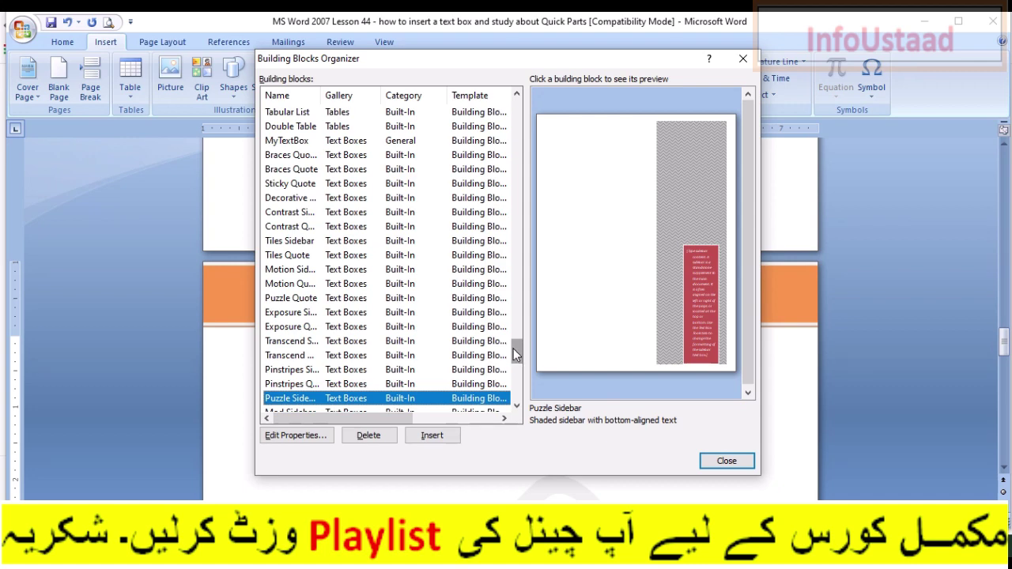
{"action": "scroll", "coordinate": [514, 349], "scroll_direction": "down", "scroll_amount": 5}
{"action": "key", "text": "Escape"}
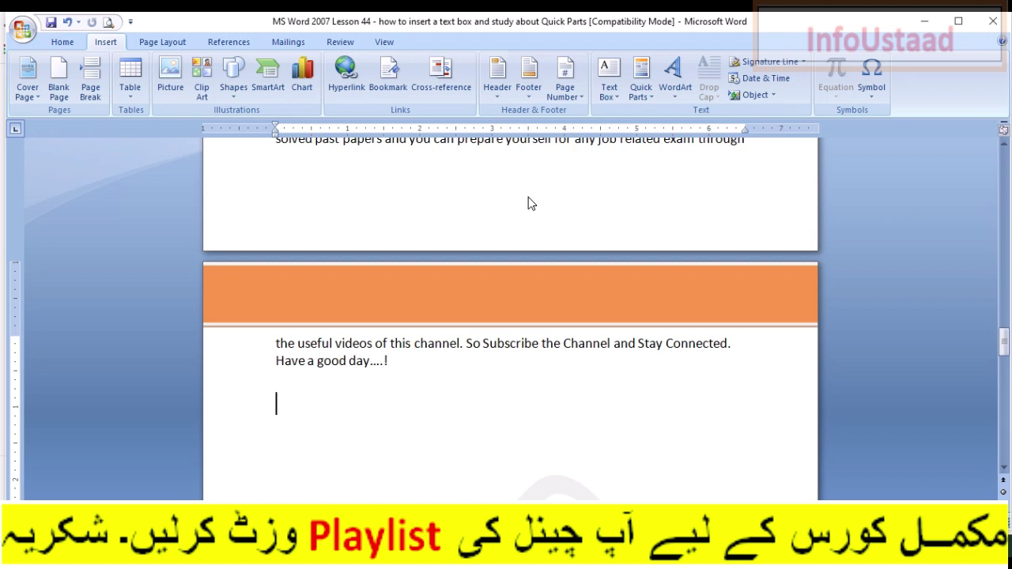
Step: Confirm mycoverpage appears in the Quick Parts gallery, then return to the page 1 cover page
{"action": "left_click", "coordinate": [654, 95]}
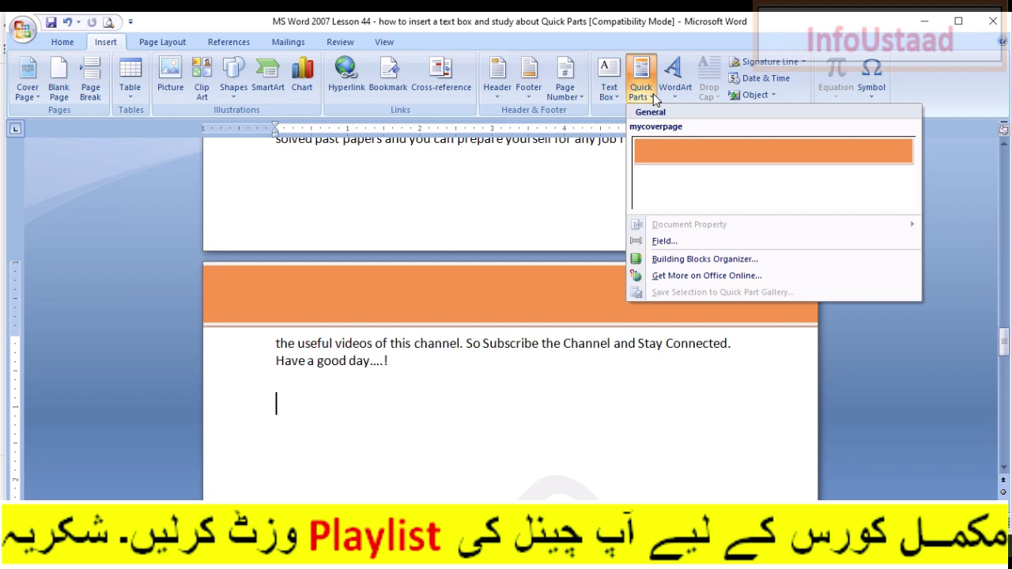
{"action": "left_click", "coordinate": [595, 393]}
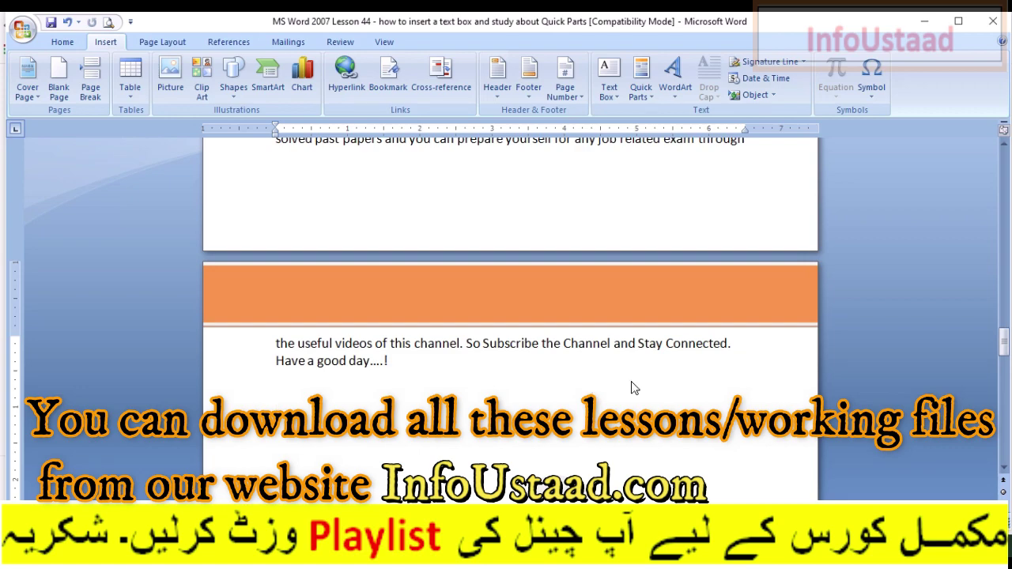
{"action": "left_click_drag", "start_coordinate": [1003, 340], "coordinate": [1003, 160]}
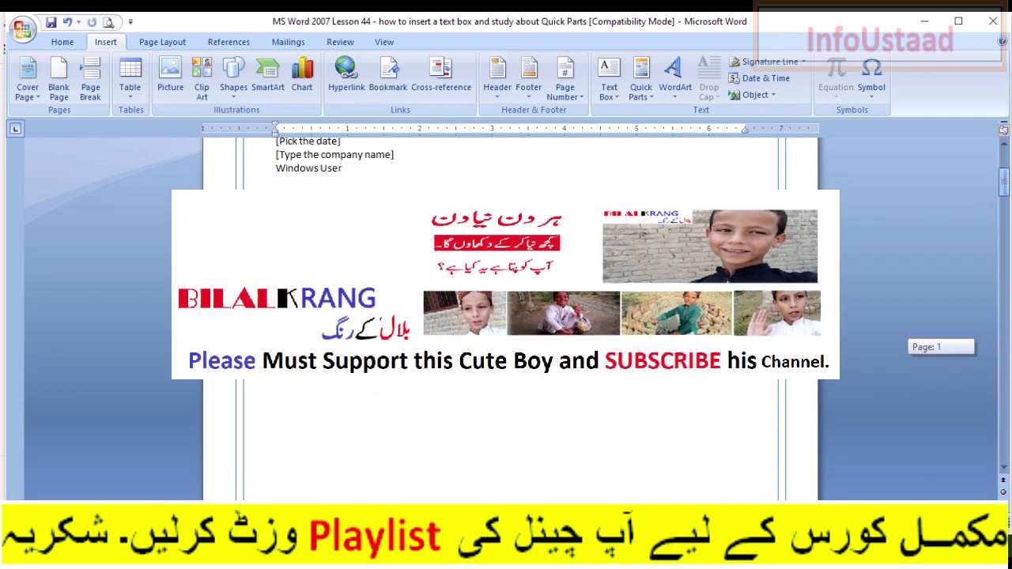